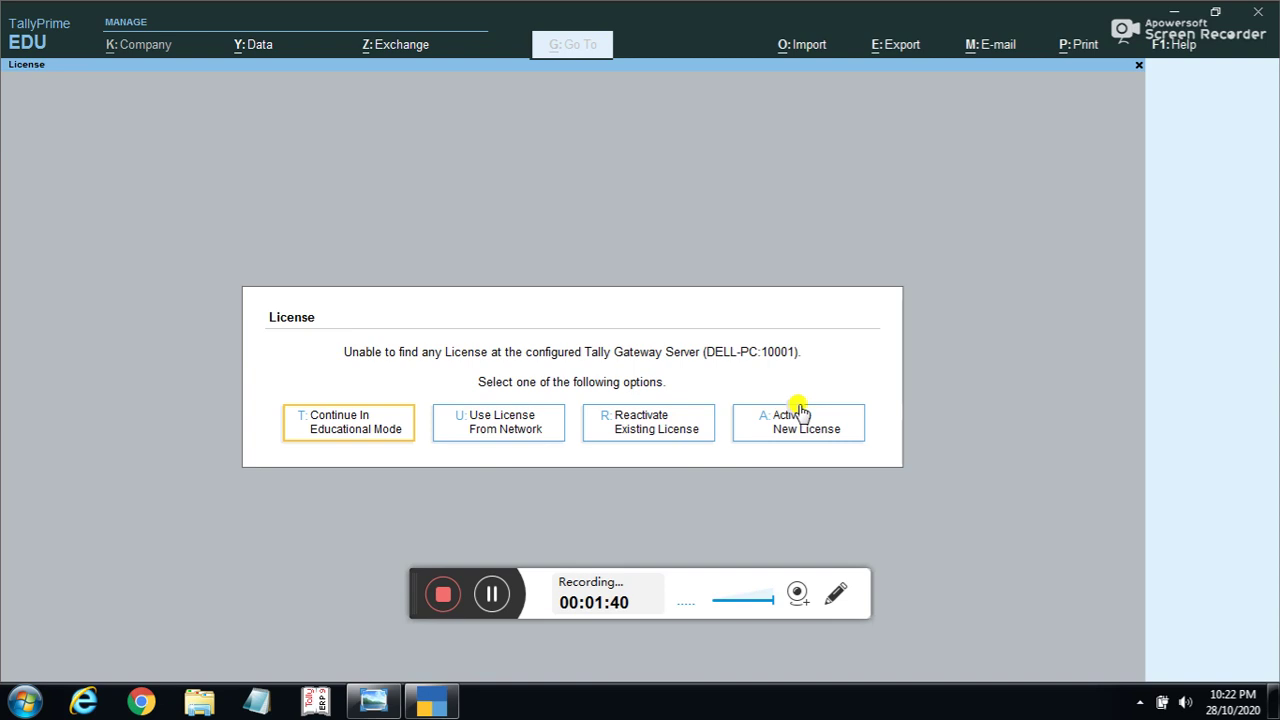
# Continue in educational mode and bring up the list of companies.
pyautogui.click(345, 421)
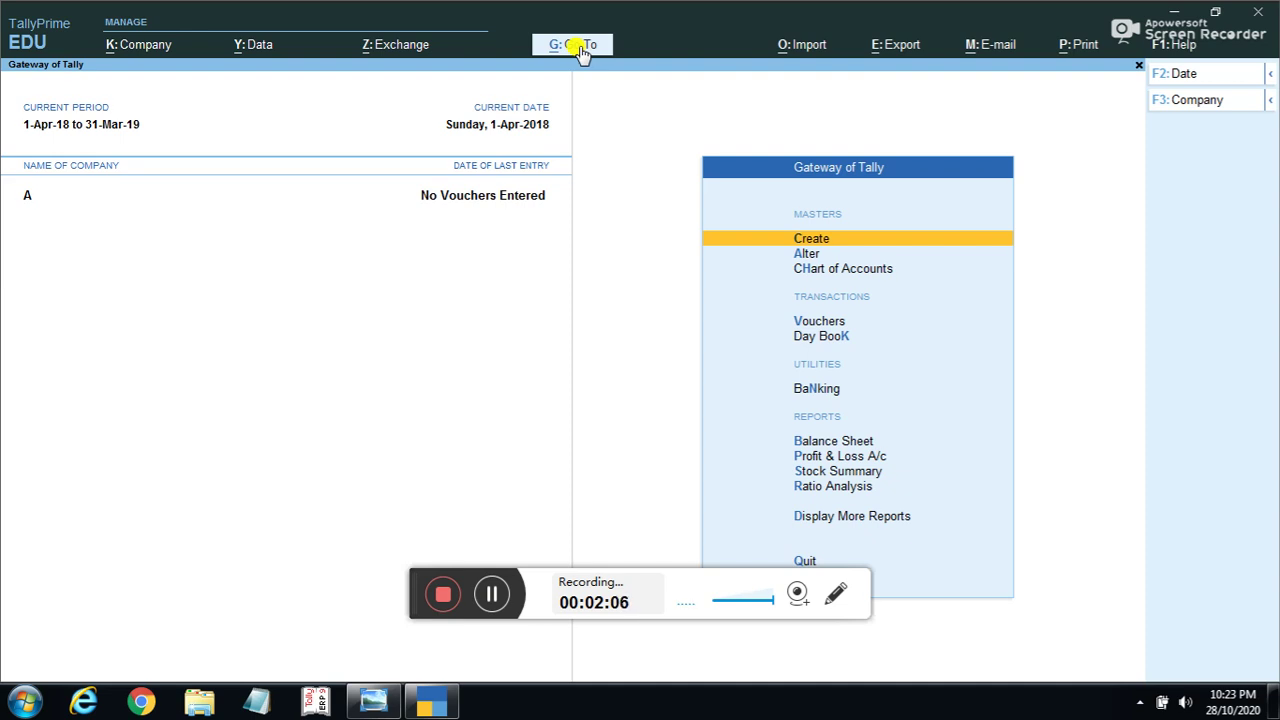
pyautogui.click(1203, 100)
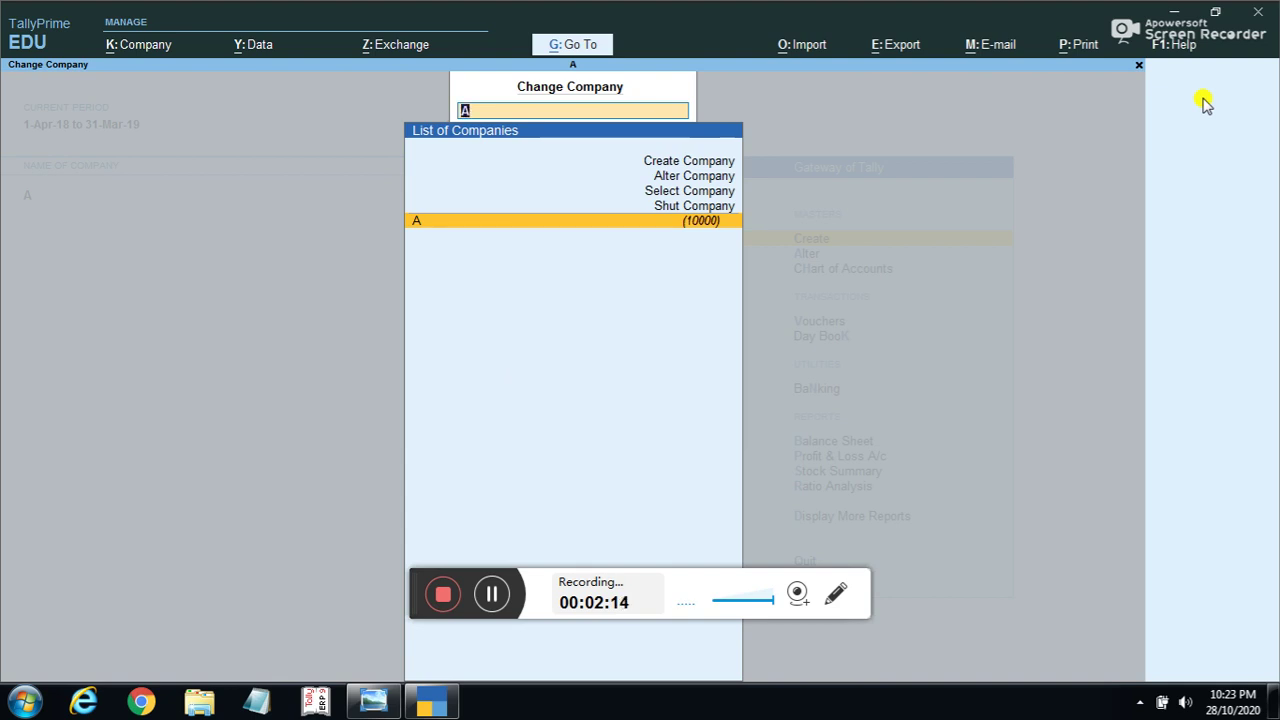
pyautogui.press('Up')
pyautogui.press('Up')
pyautogui.press('Up')
pyautogui.press('Up')
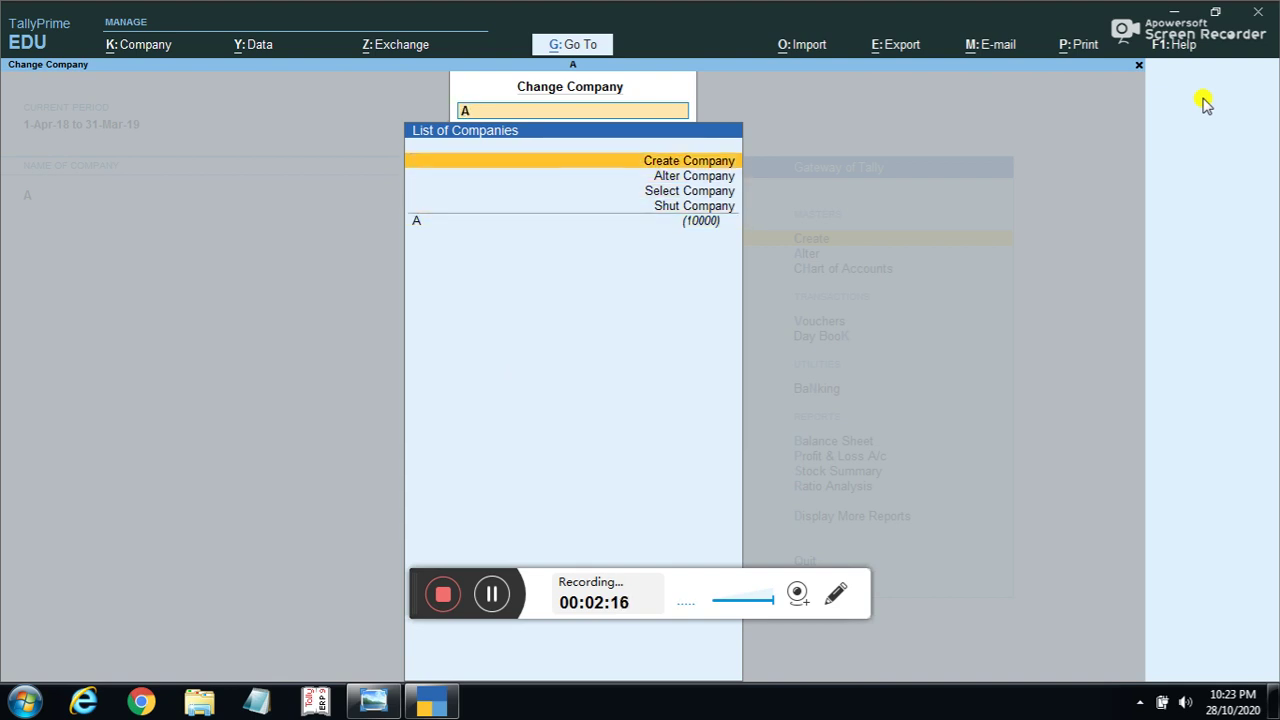
pyautogui.press('Down')
pyautogui.press('Down')
pyautogui.press('Down')
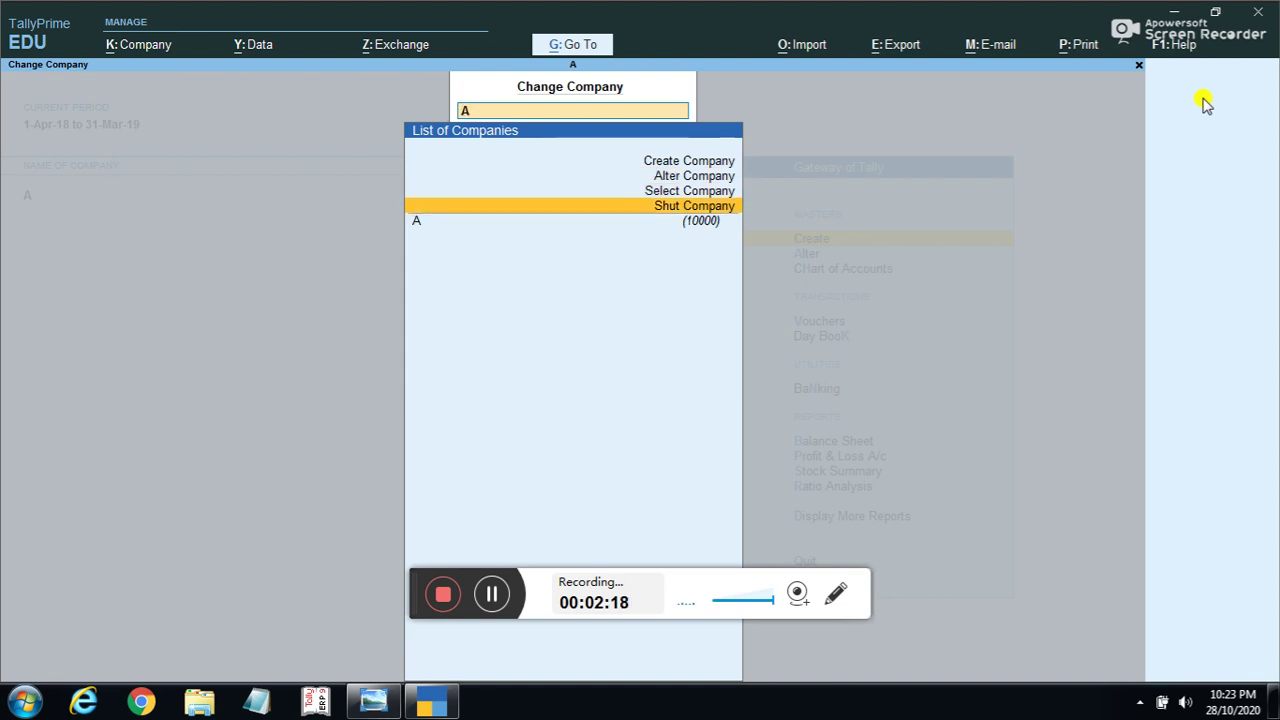
pyautogui.press('Return')
pyautogui.press('Return')
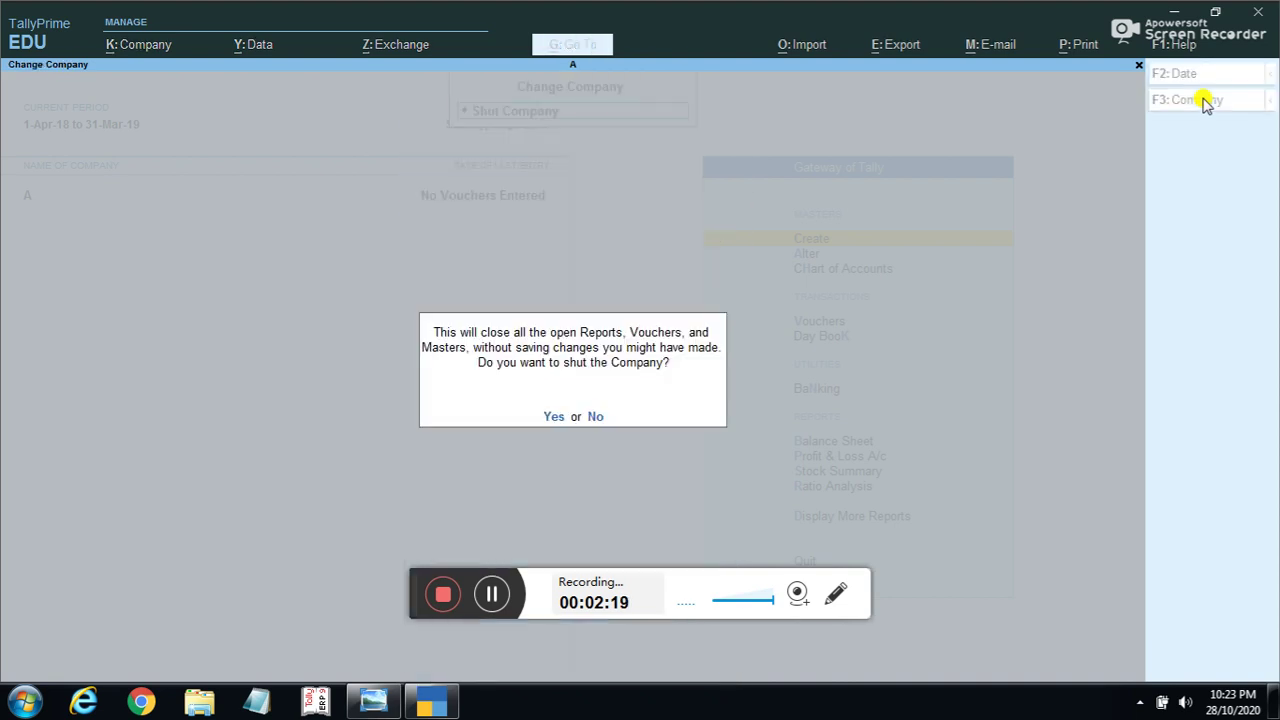
pyautogui.press('Escape')
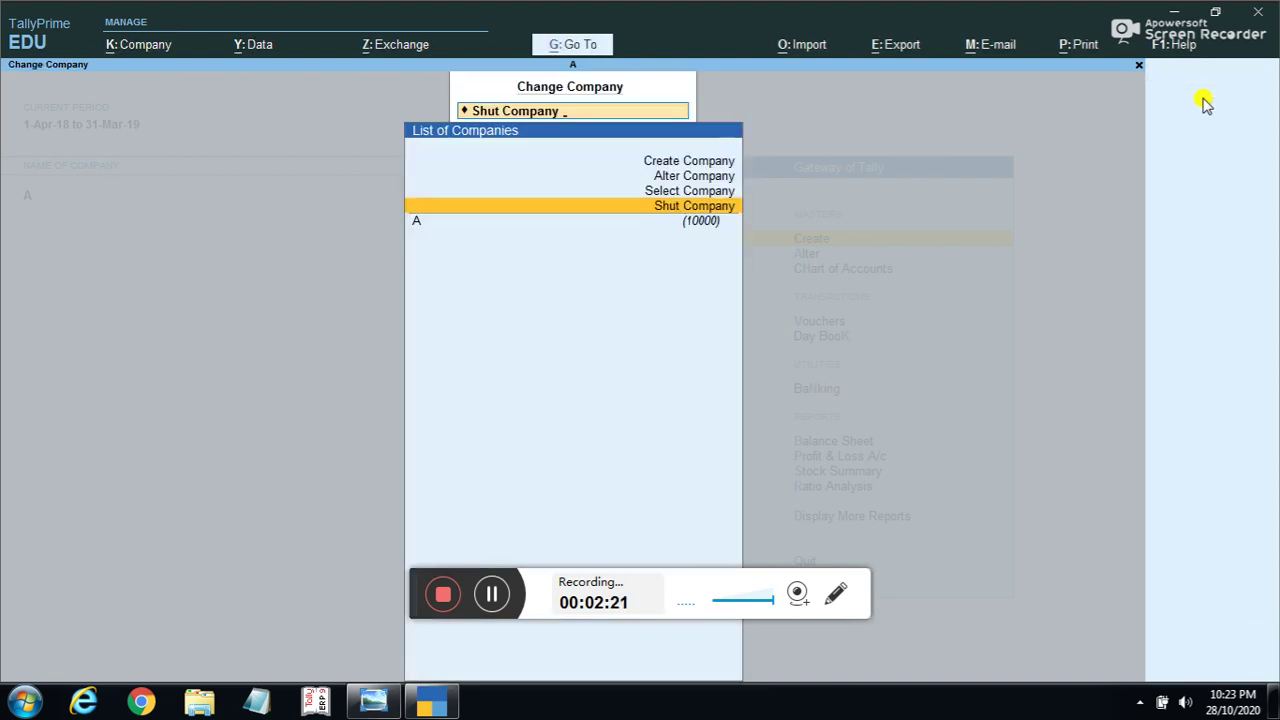
# Start creating a new company named Tally Prime Demo and keep the same text as its mailing name.
pyautogui.press('Up')
pyautogui.press('Up')
pyautogui.press('Up')
pyautogui.press('Return')
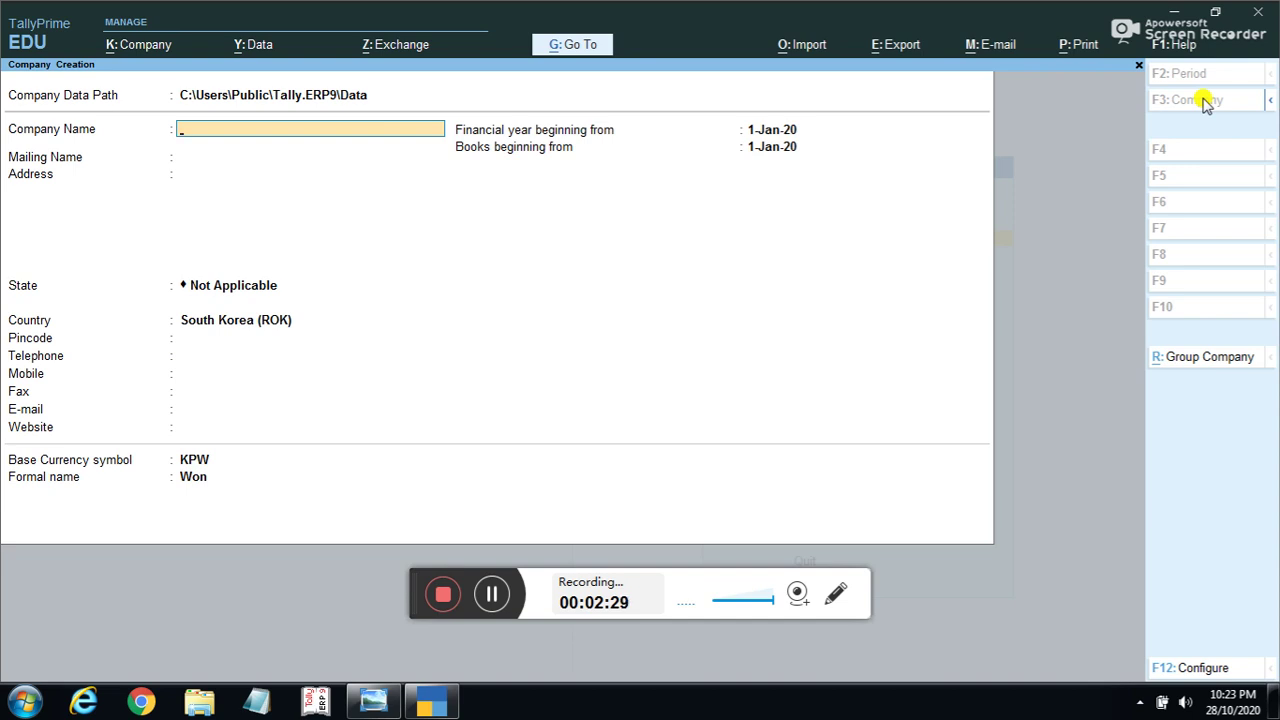
pyautogui.write('Tally Prime demo')
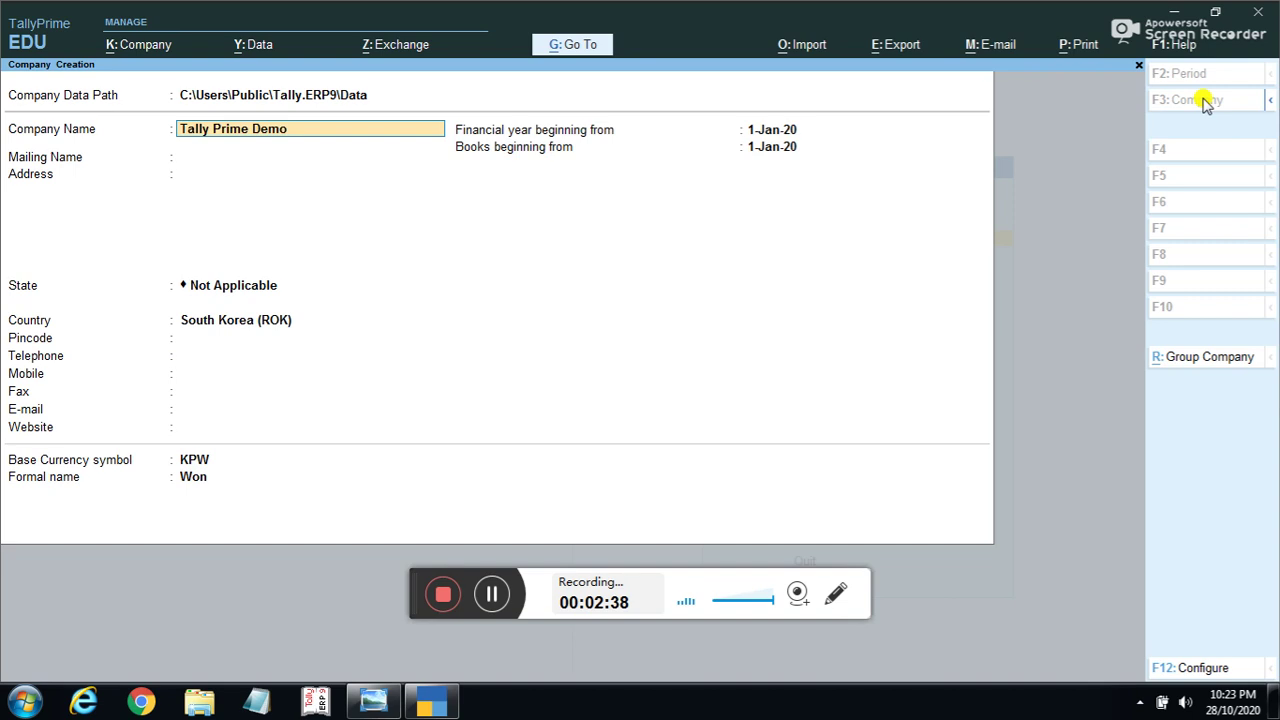
pyautogui.press('Return')
pyautogui.press('Return')
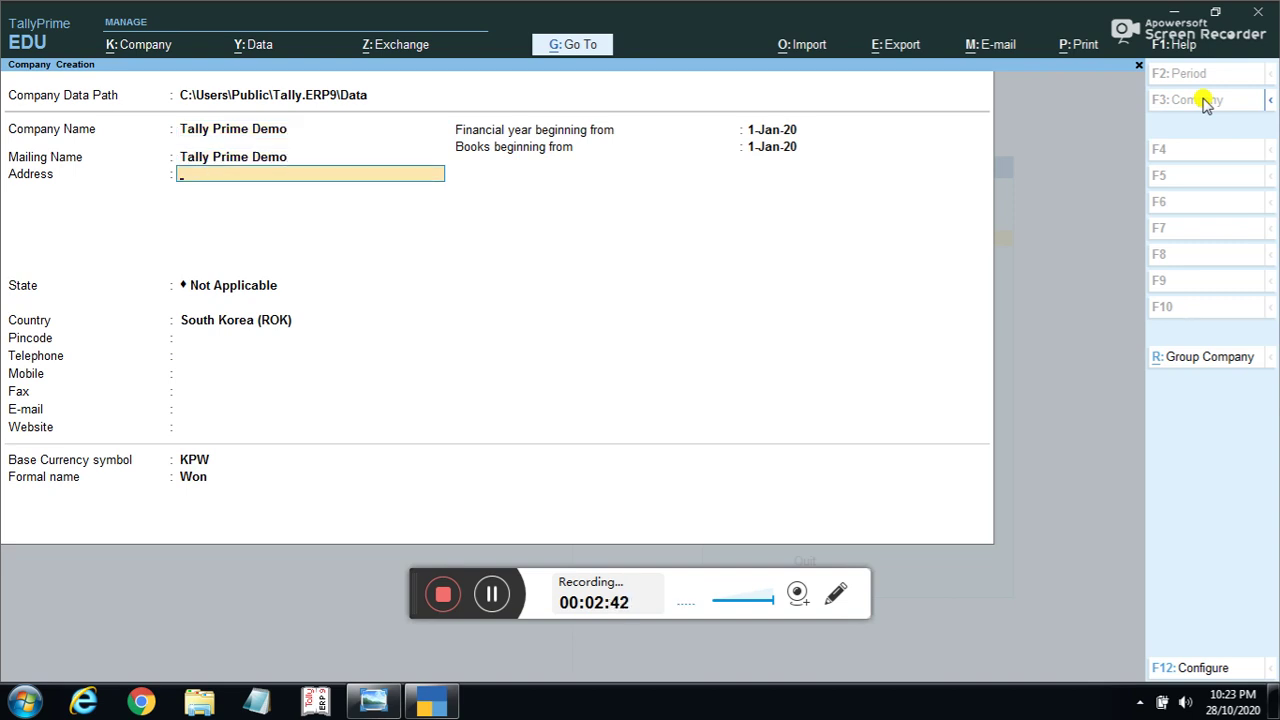
# Enter the new company's postal address.
pyautogui.write('Dwarka Sec7 New')
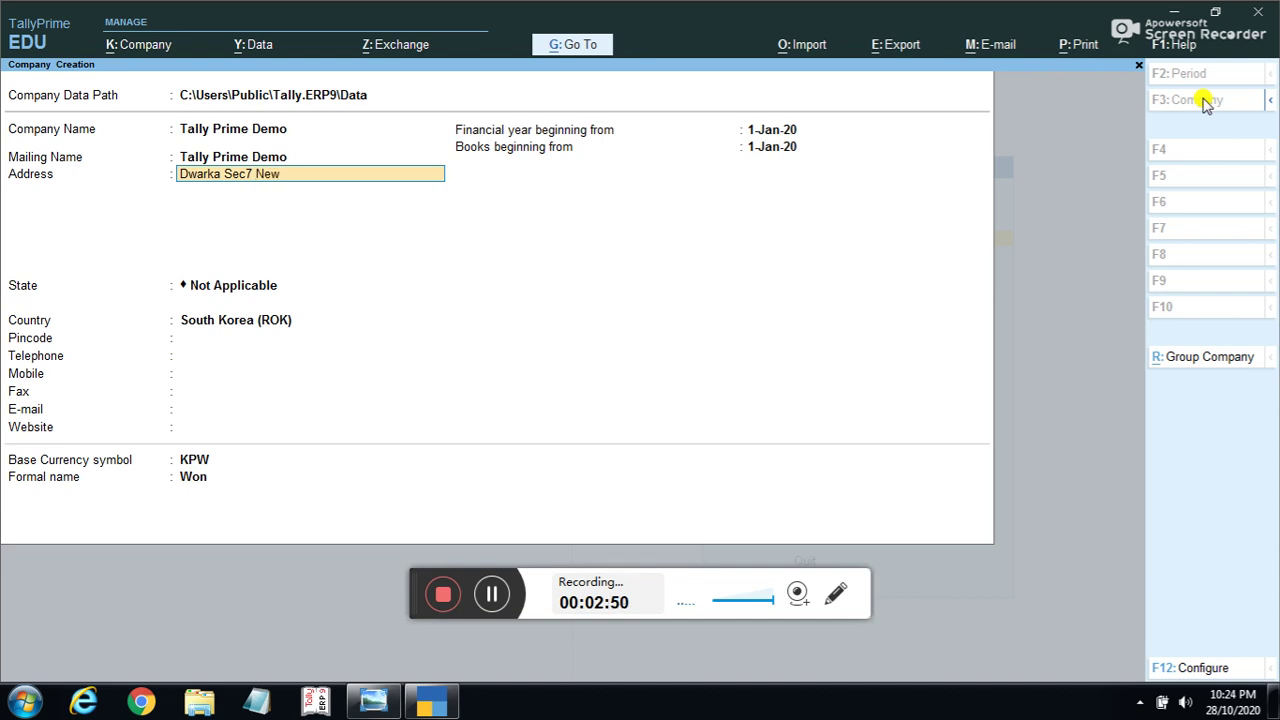
pyautogui.write(' Delhi')
pyautogui.press('Return')
pyautogui.press('Return')
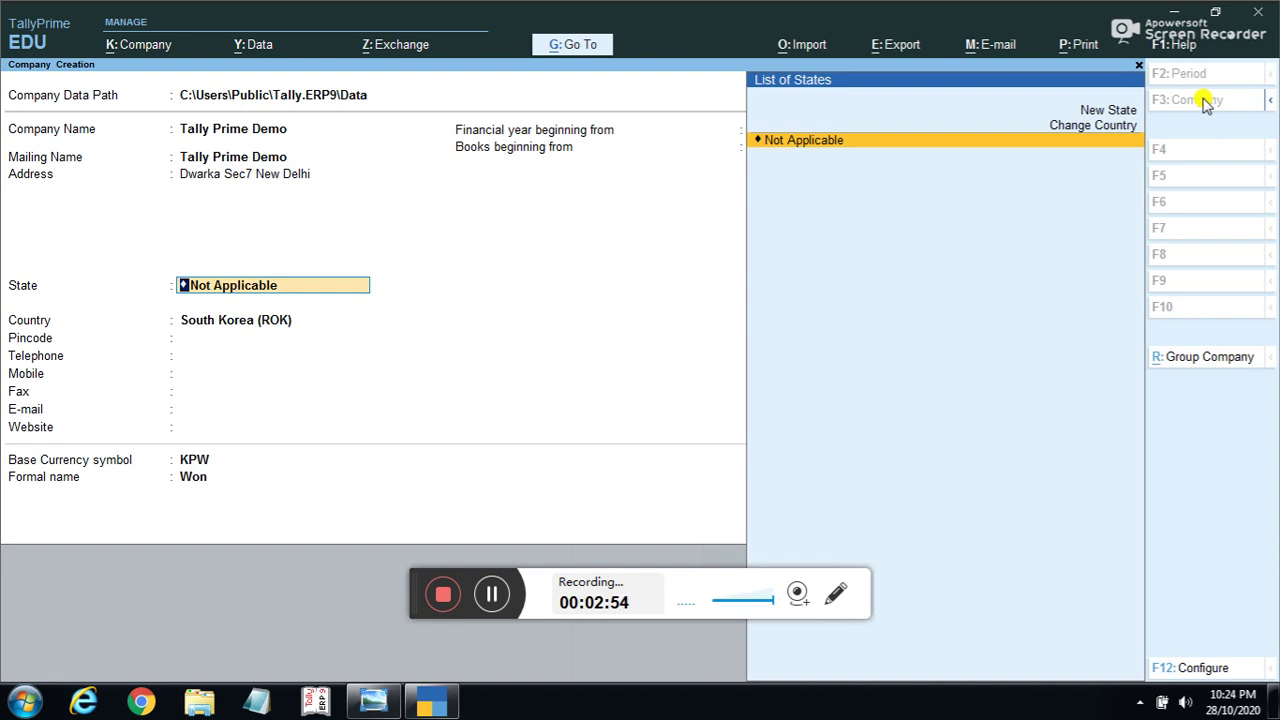
# Change the company's country to India and select Delhi as its state.
pyautogui.press('Up')
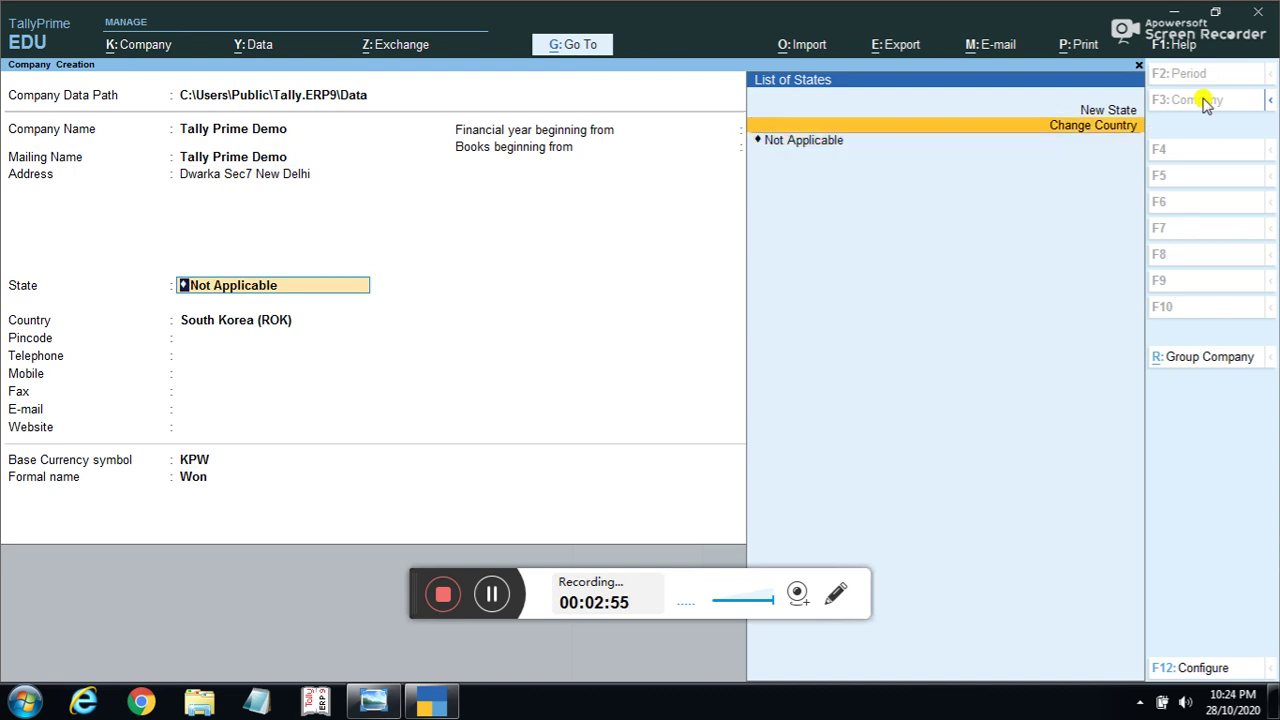
pyautogui.press('Up')
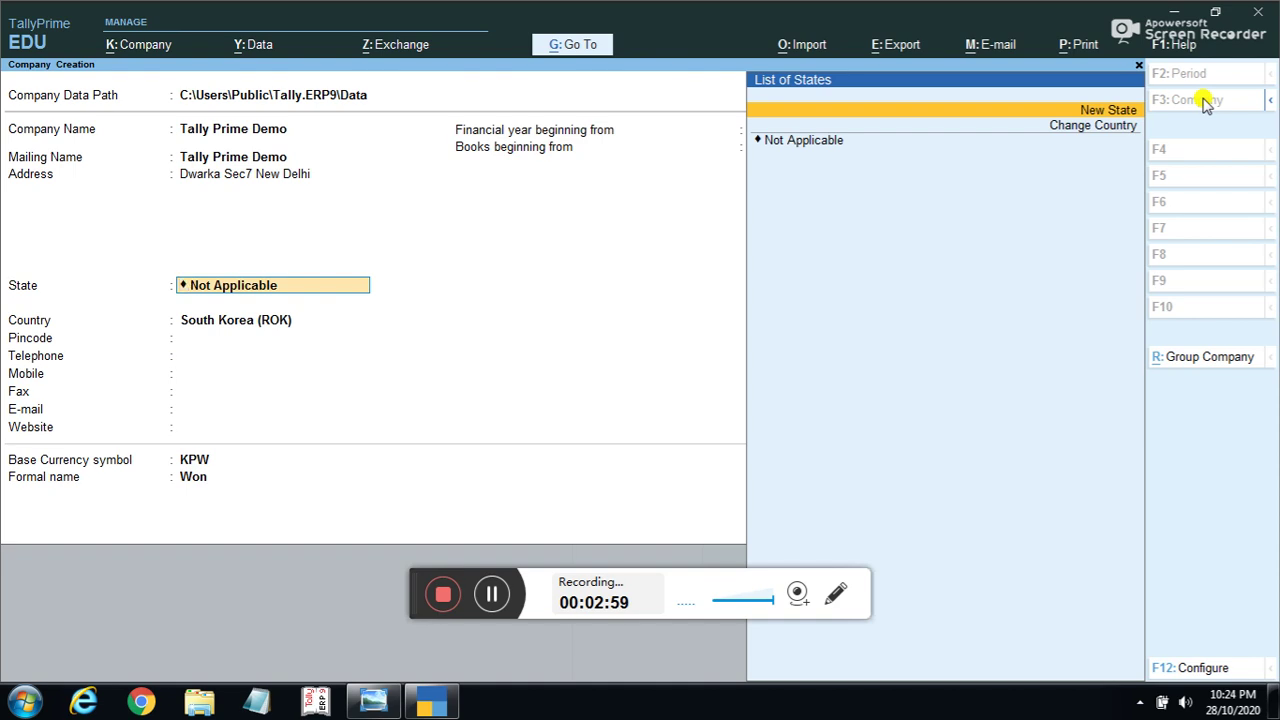
pyautogui.press('Down')
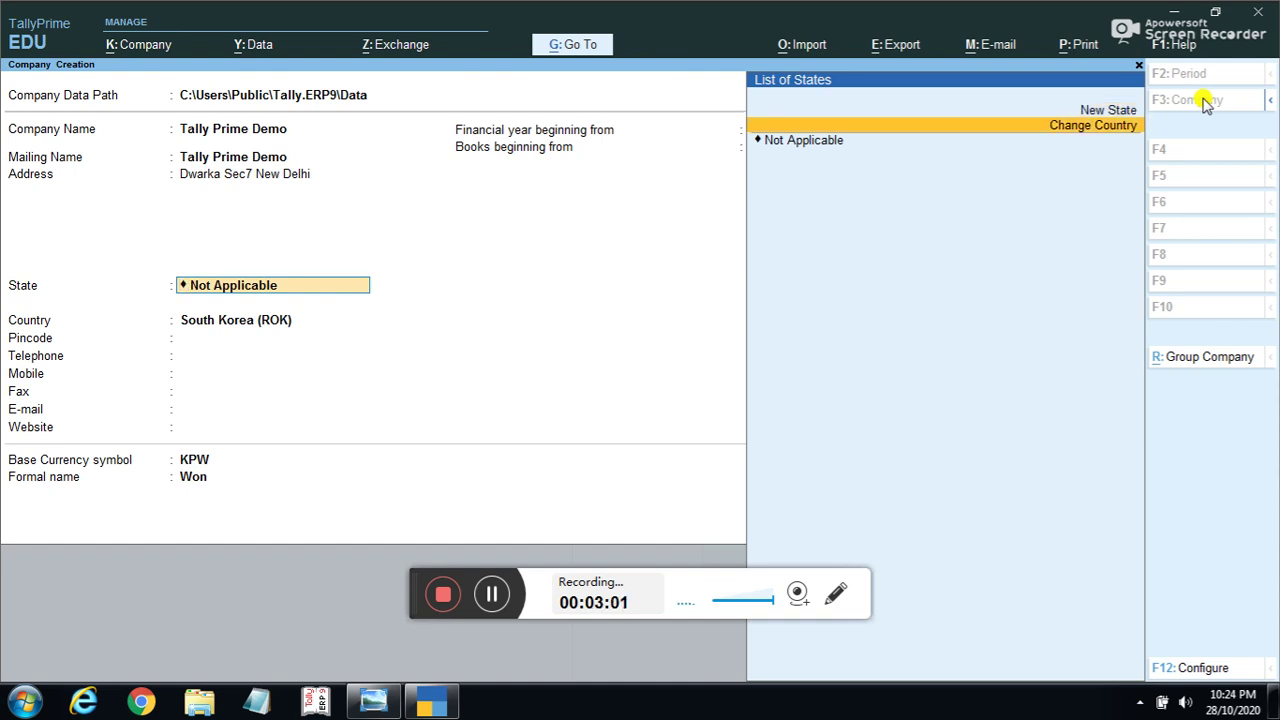
pyautogui.press('Return')
pyautogui.write('in')
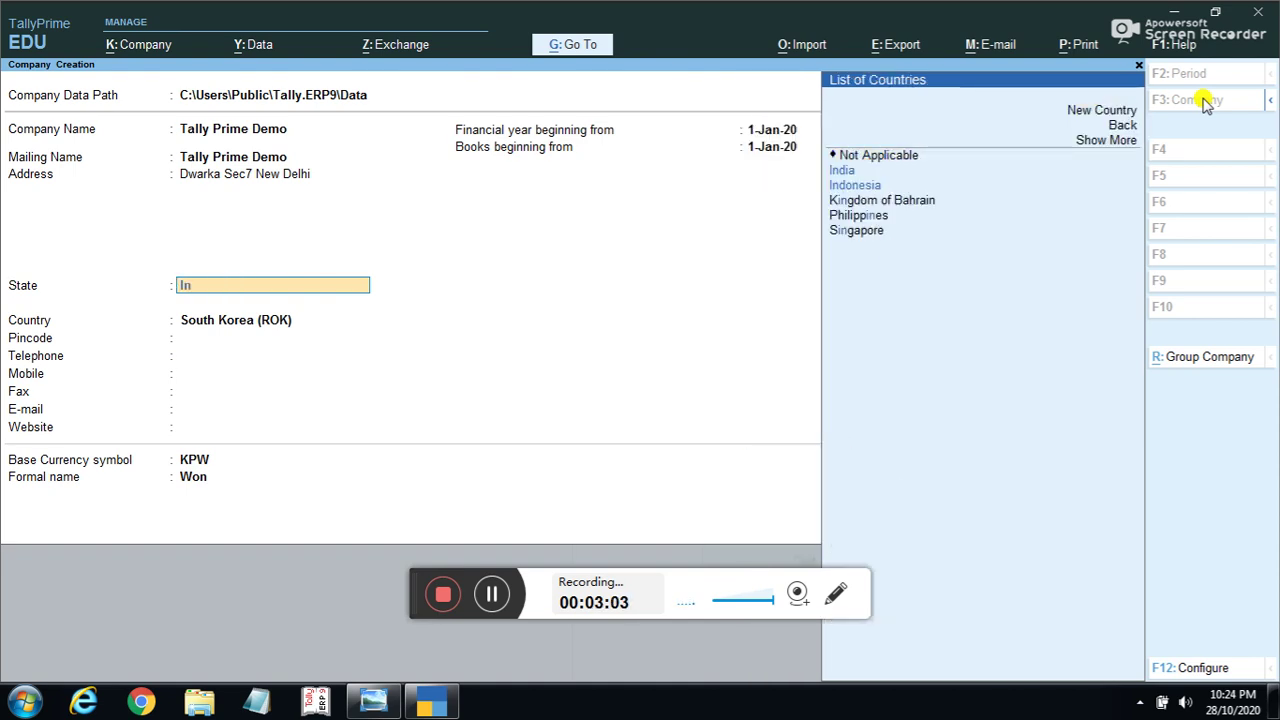
pyautogui.press('Down')
pyautogui.press('Return')
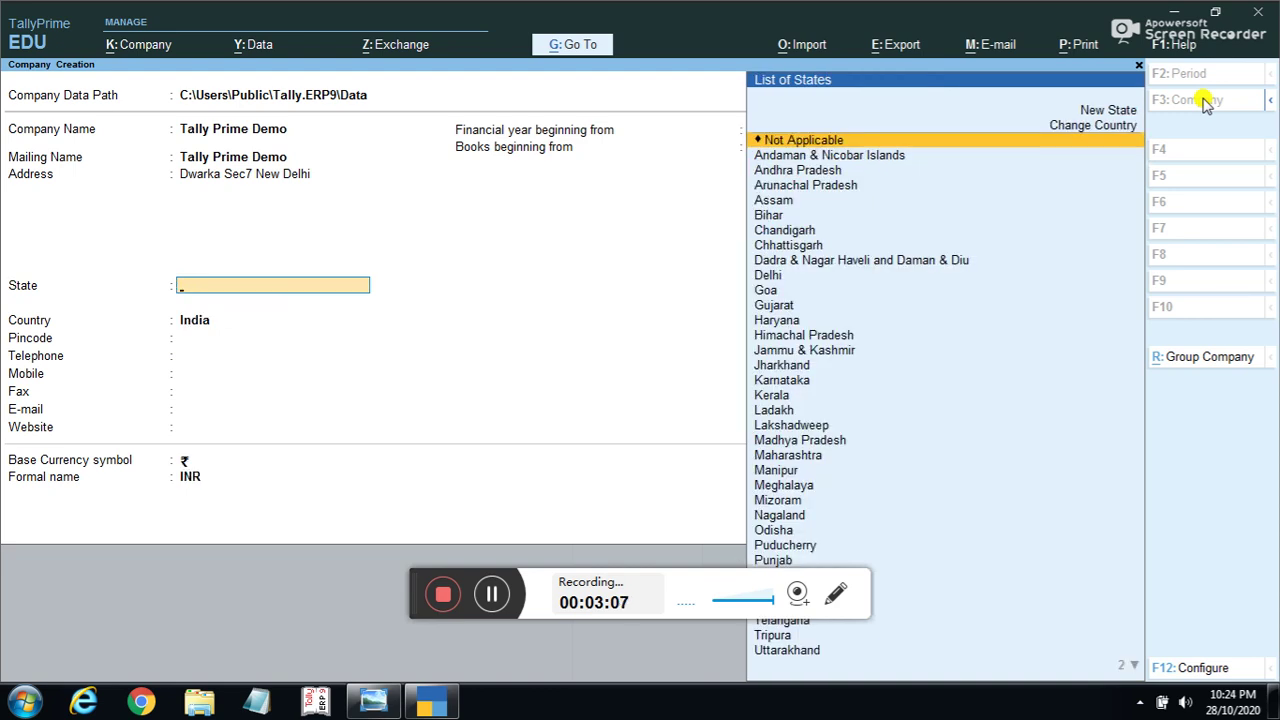
pyautogui.write('De')
pyautogui.press('Return')
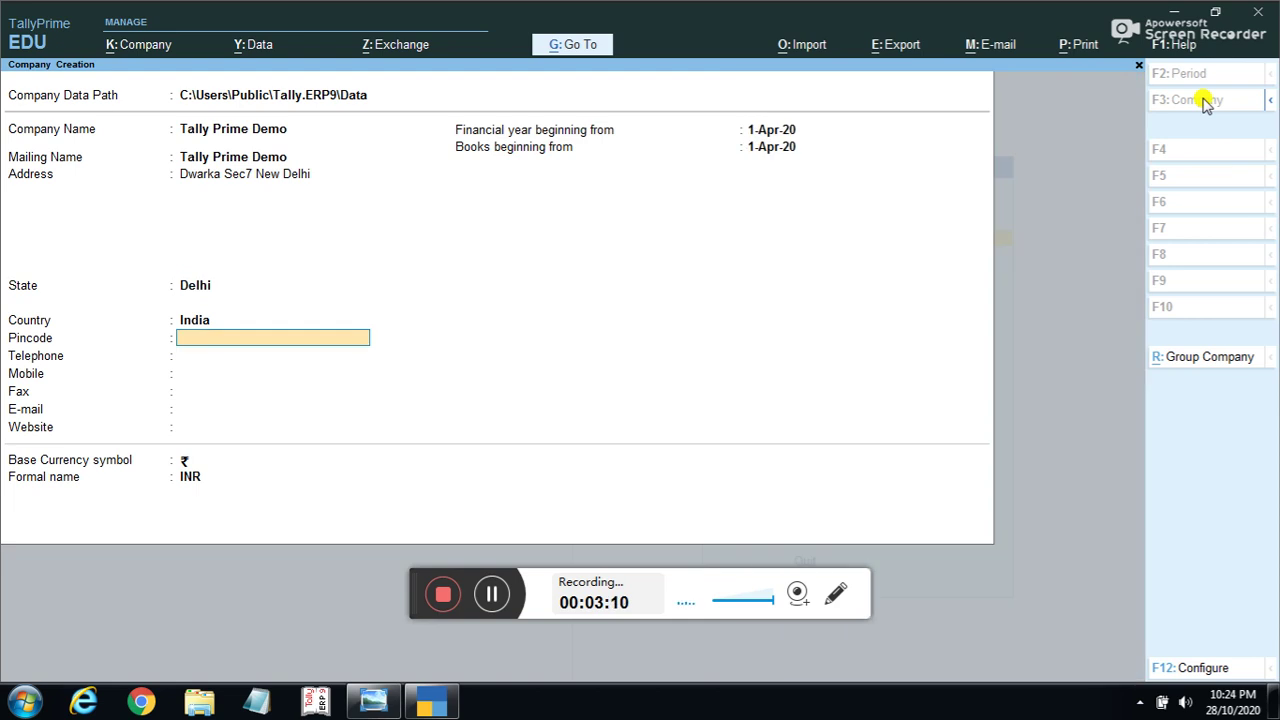
# Fill in the company's pincode and mobile number, leaving the telephone, fax, e-mail and website blank.
pyautogui.write('11')
pyautogui.press('Return')
pyautogui.press('Return')
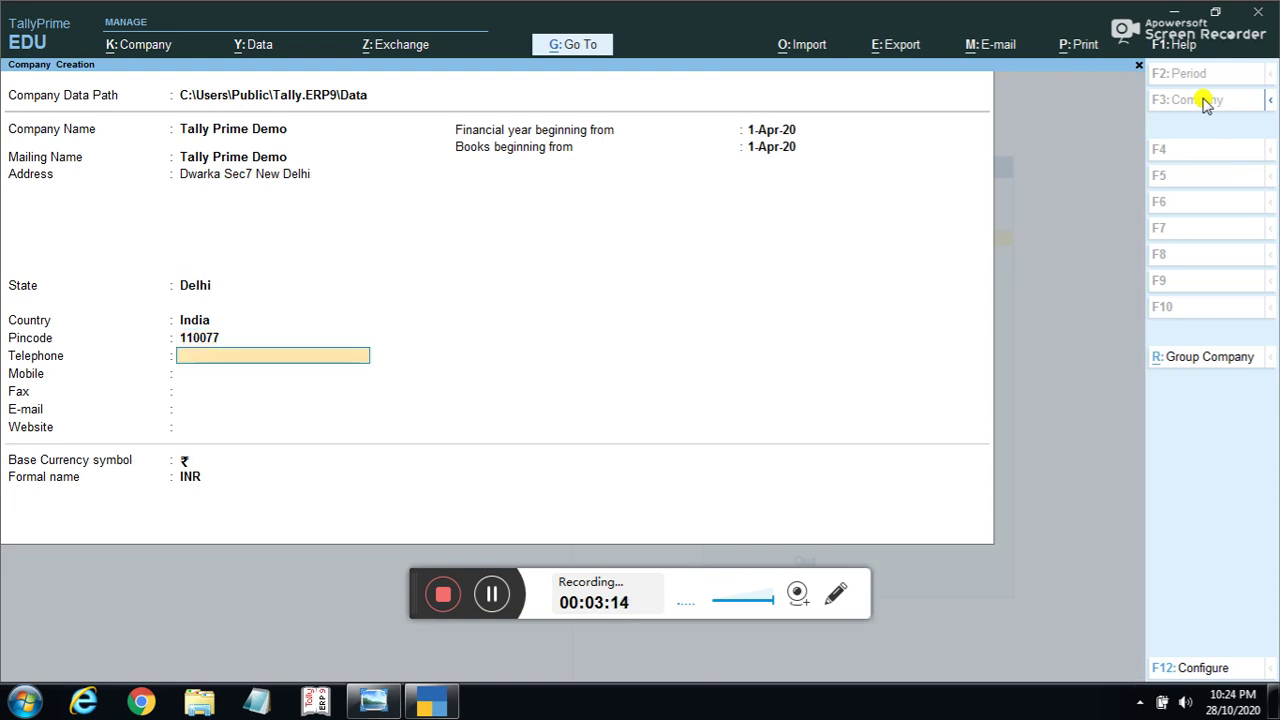
pyautogui.write('8882567')
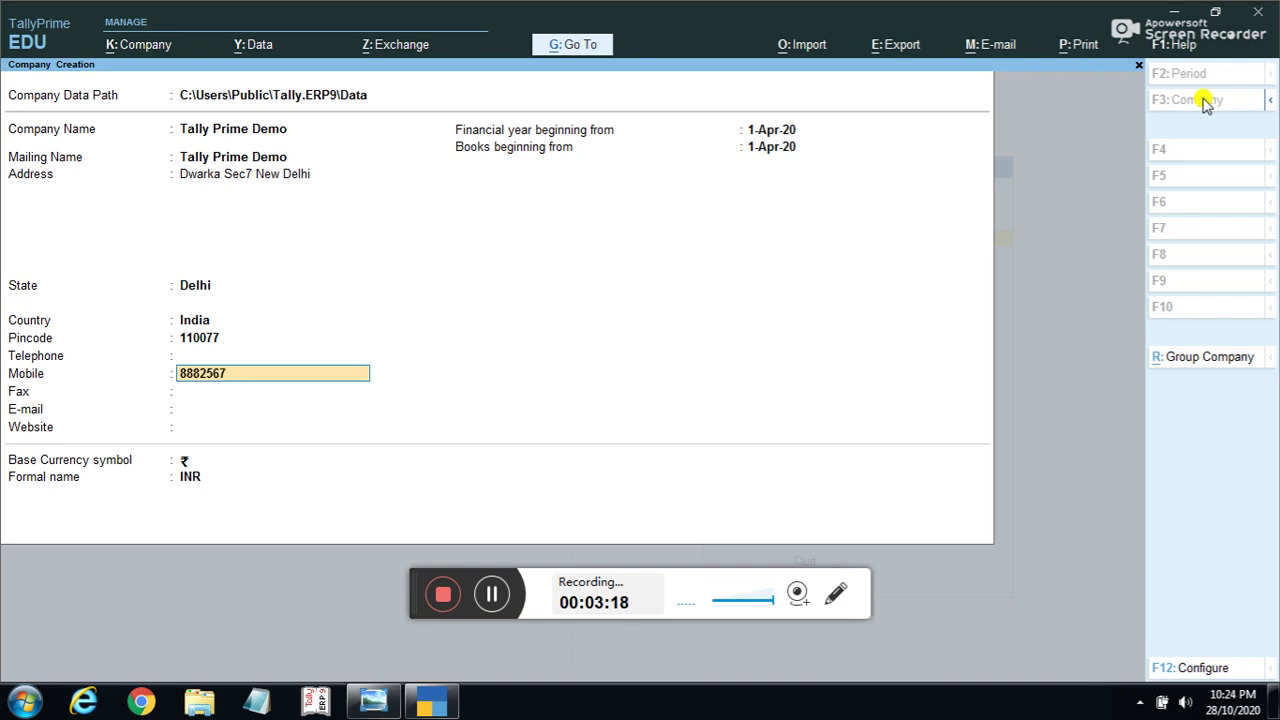
pyautogui.write('2')
pyautogui.press('Return')
pyautogui.press('Return')
pyautogui.press('Return')
pyautogui.press('Return')
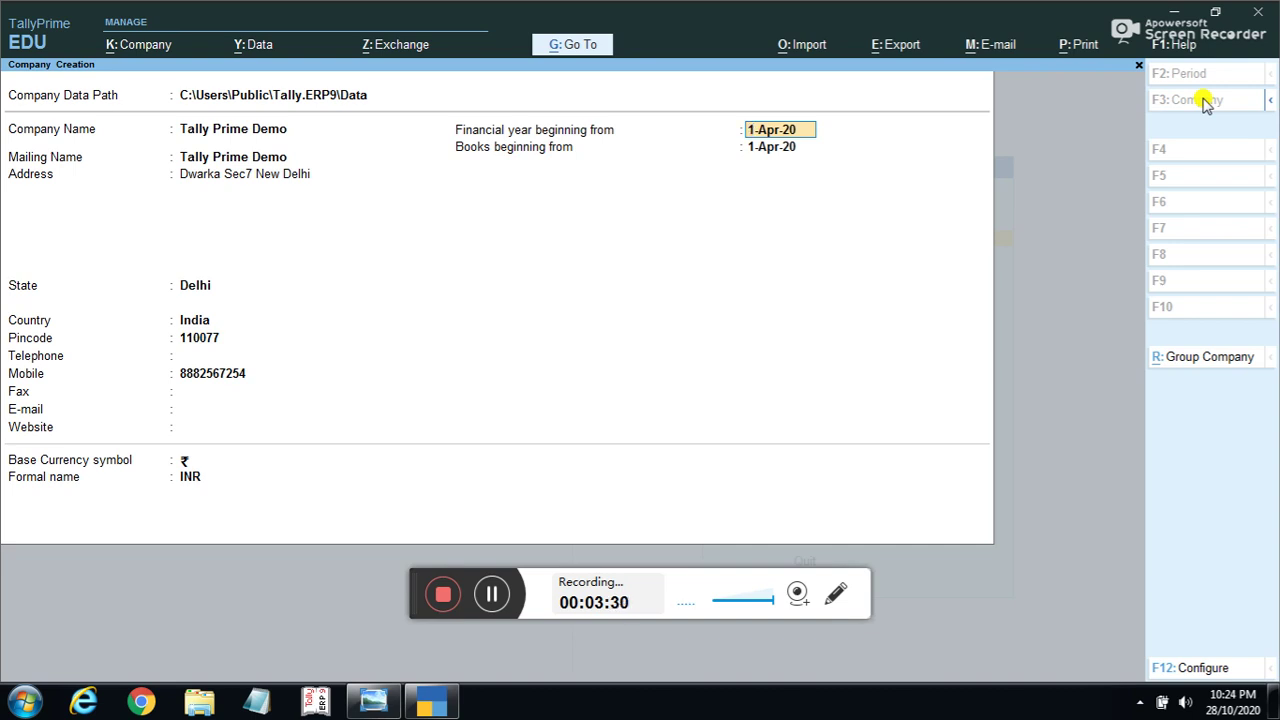
# Keep 1-Apr-20 for the financial year and books start and INR as base currency, and save the company.
pyautogui.press('Return')
pyautogui.press('Return')
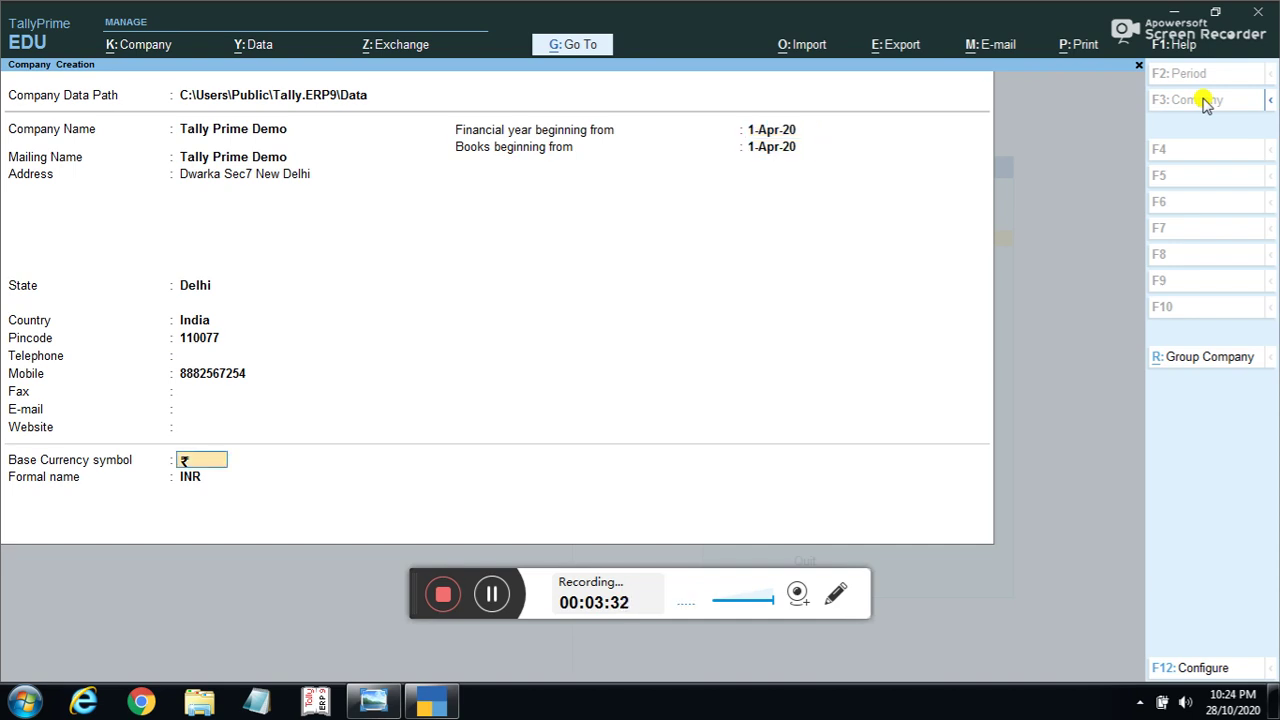
pyautogui.press('Return')
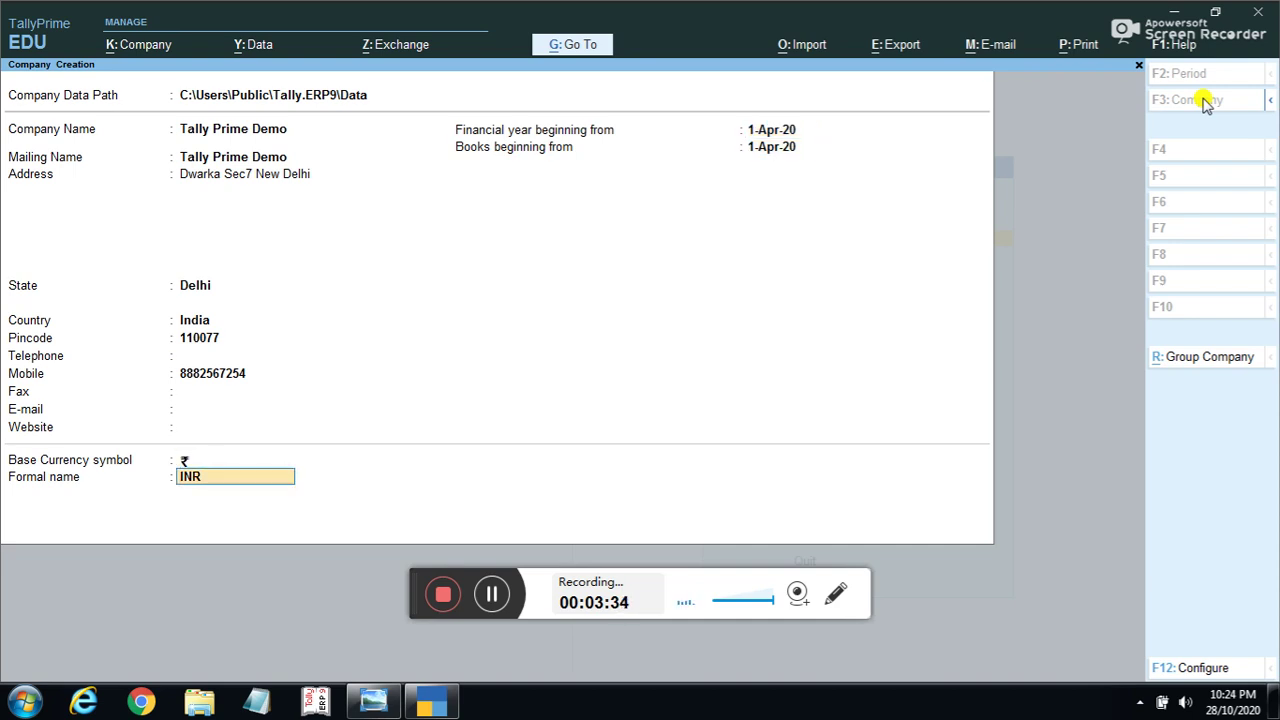
pyautogui.press('Return')
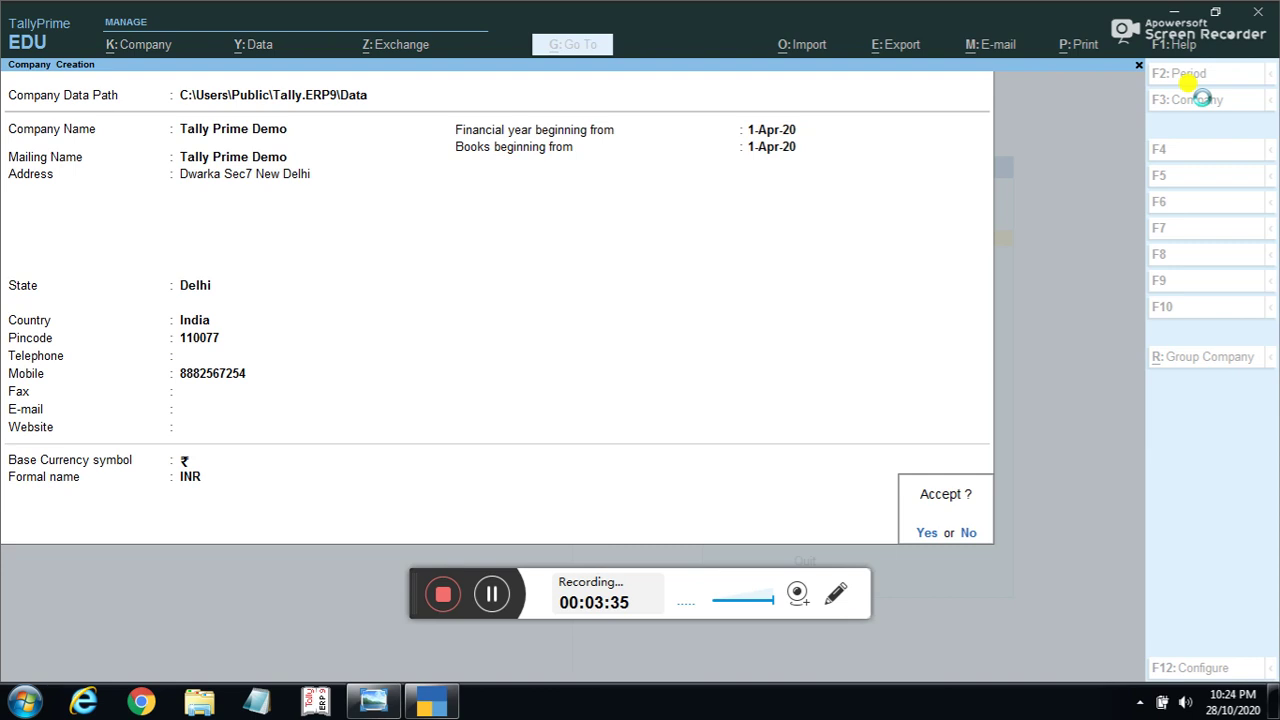
pyautogui.press('Return')
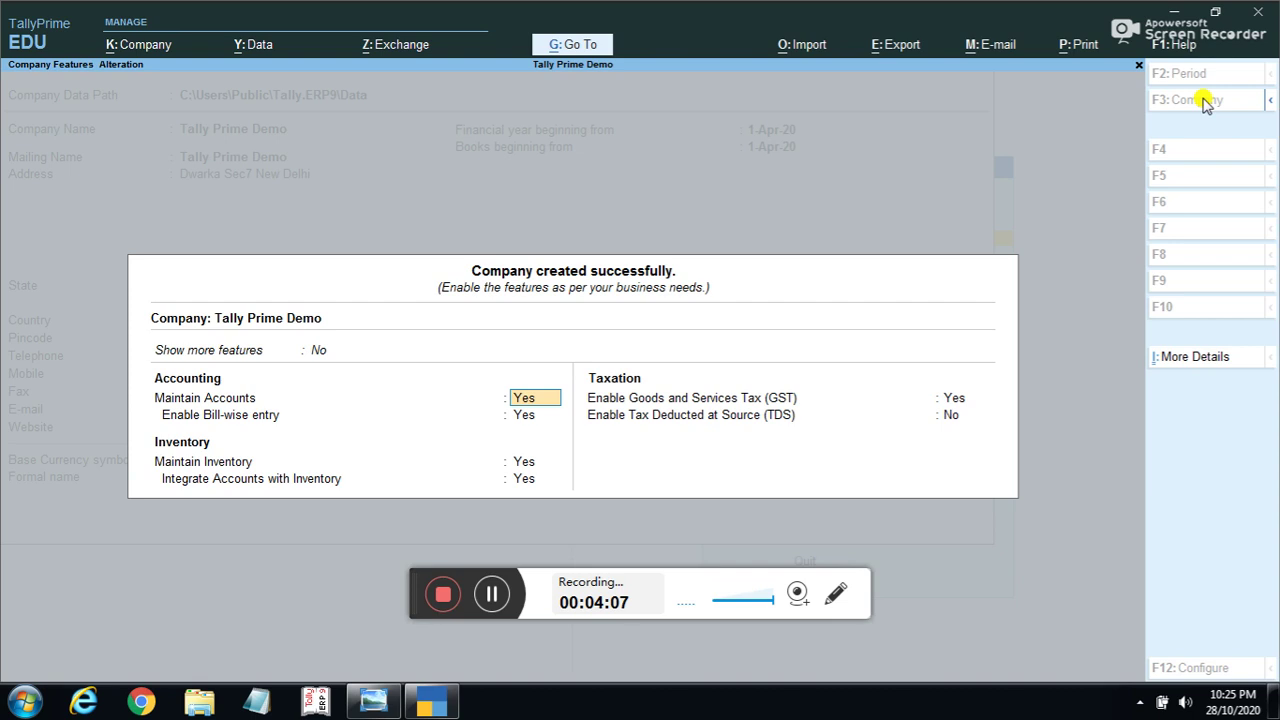
# Keep accounts, bill-wise entry, inventory and their integration set to Yes, and open the GST details with GST enabled.
pyautogui.press('Return')
pyautogui.press('Return')
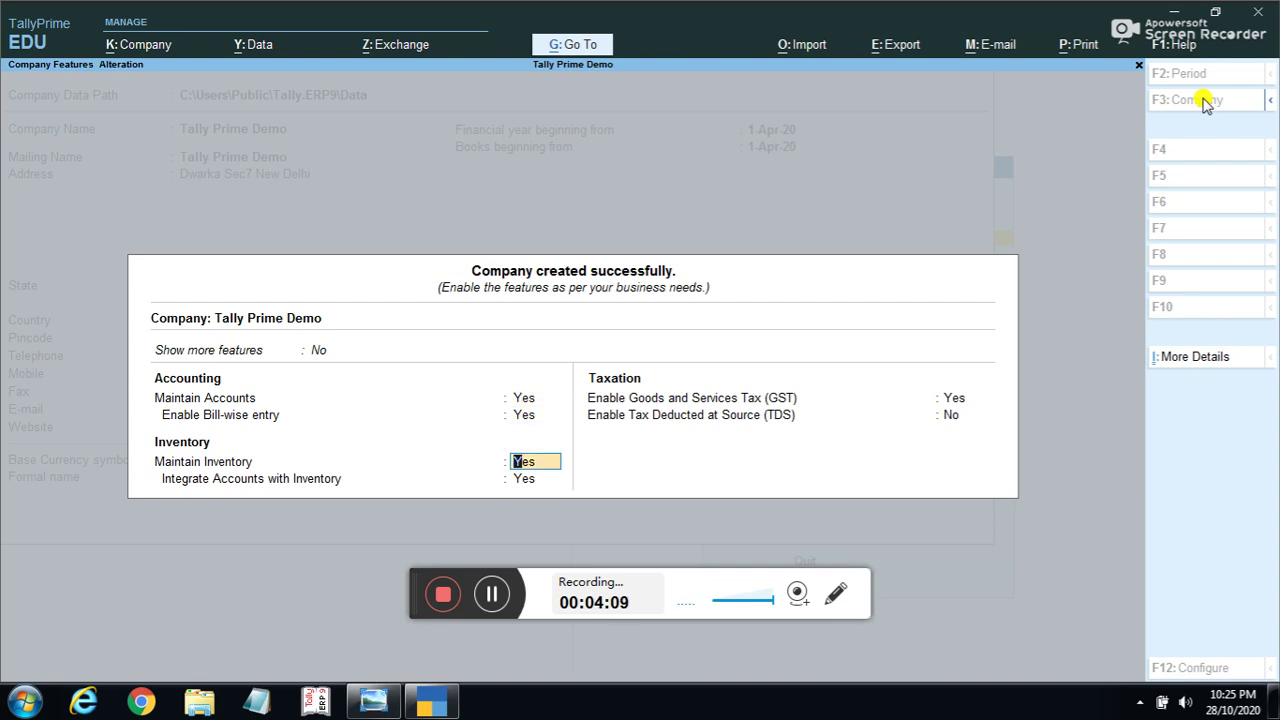
pyautogui.press('Return')
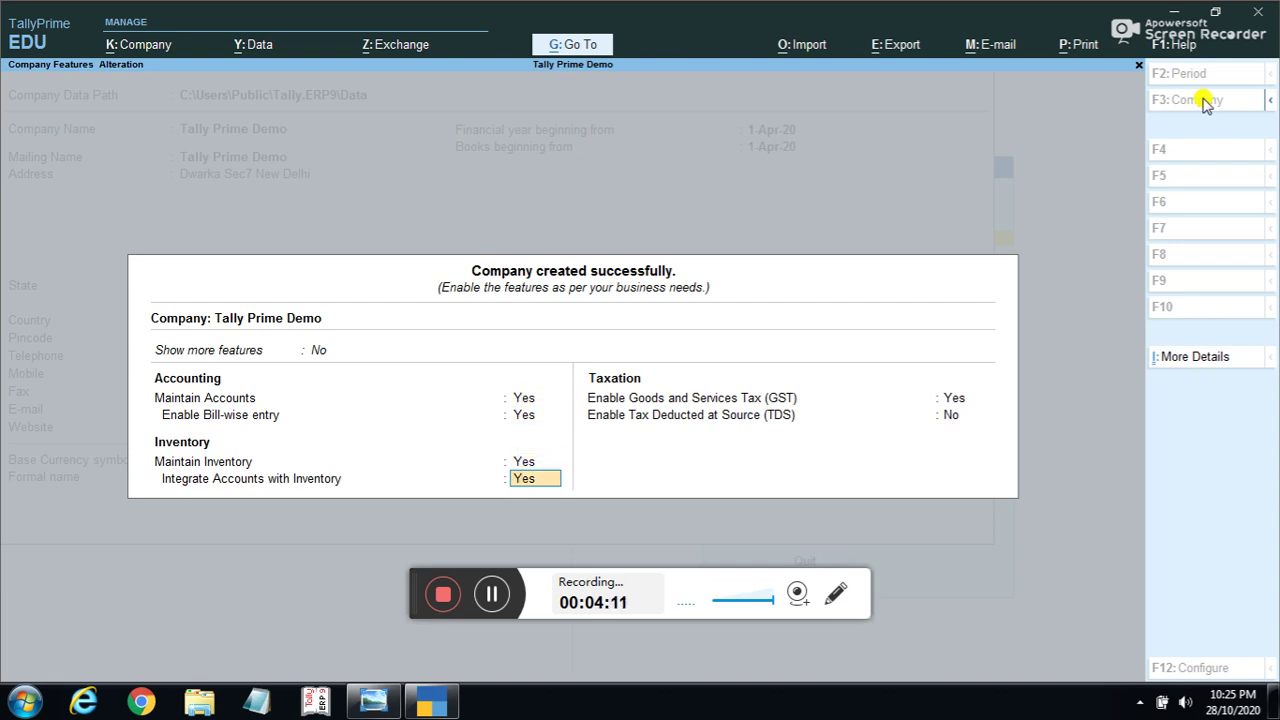
pyautogui.press('Return')
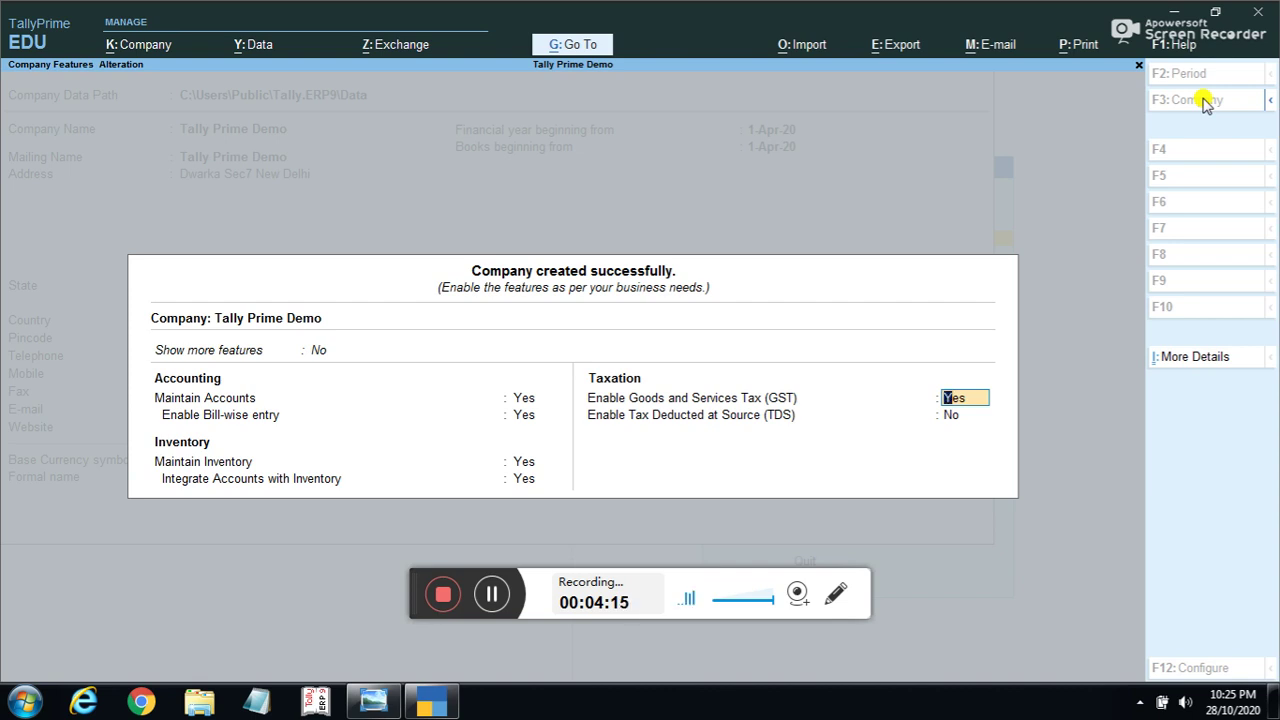
pyautogui.press('Return')
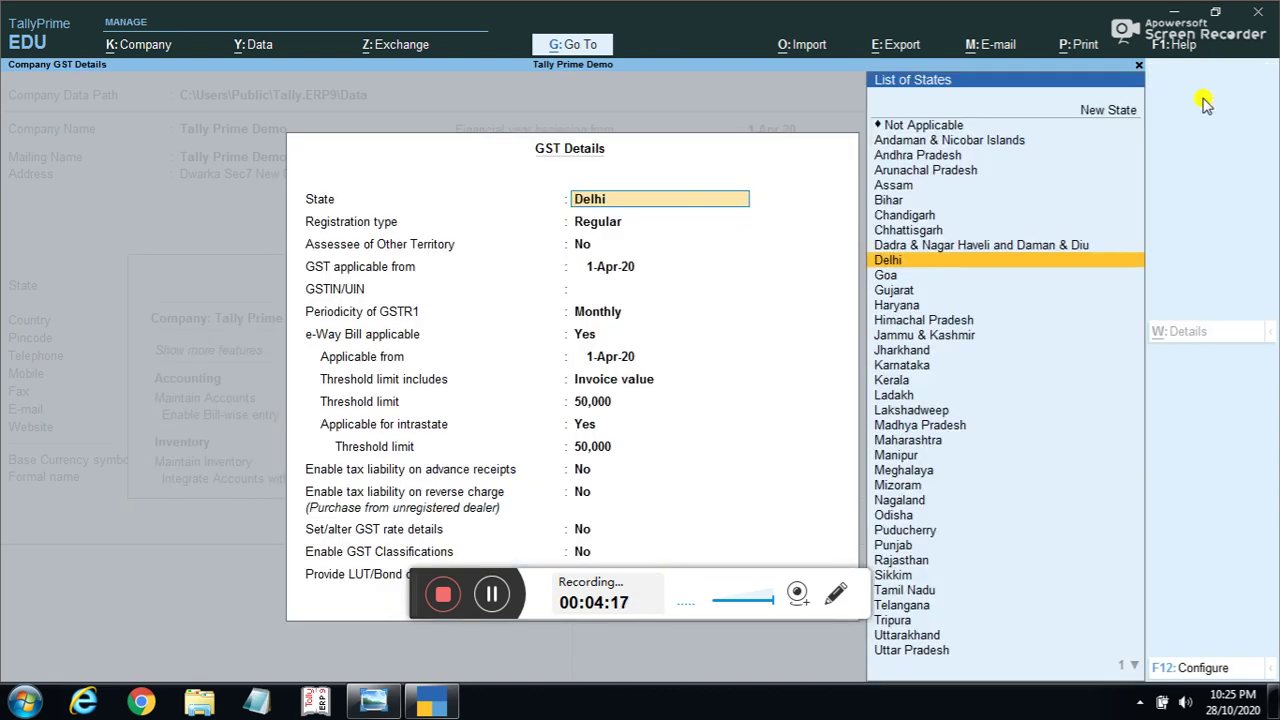
# Keep Delhi, Regular registration and no other-territory assessee in the GST details, and enter the company's GSTIN/UIN.
pyautogui.press('Return')
pyautogui.press('Return')
pyautogui.press('Return')
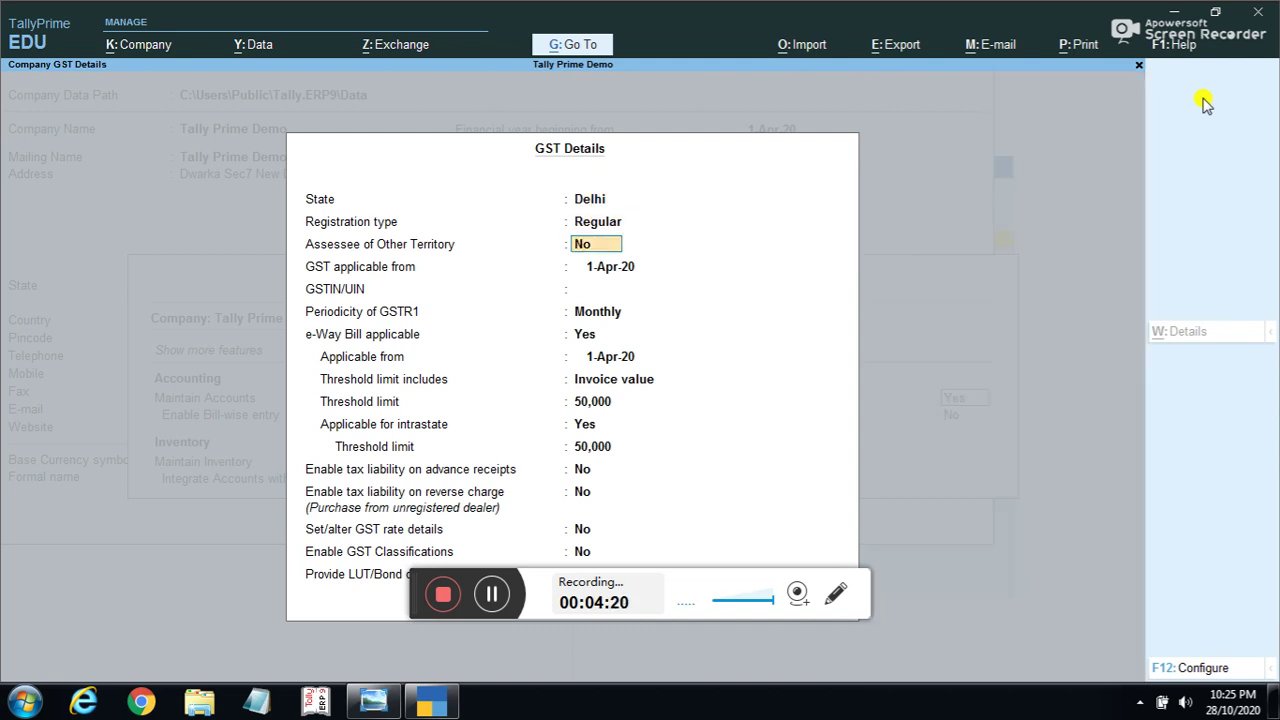
pyautogui.press('Return')
pyautogui.write('07')
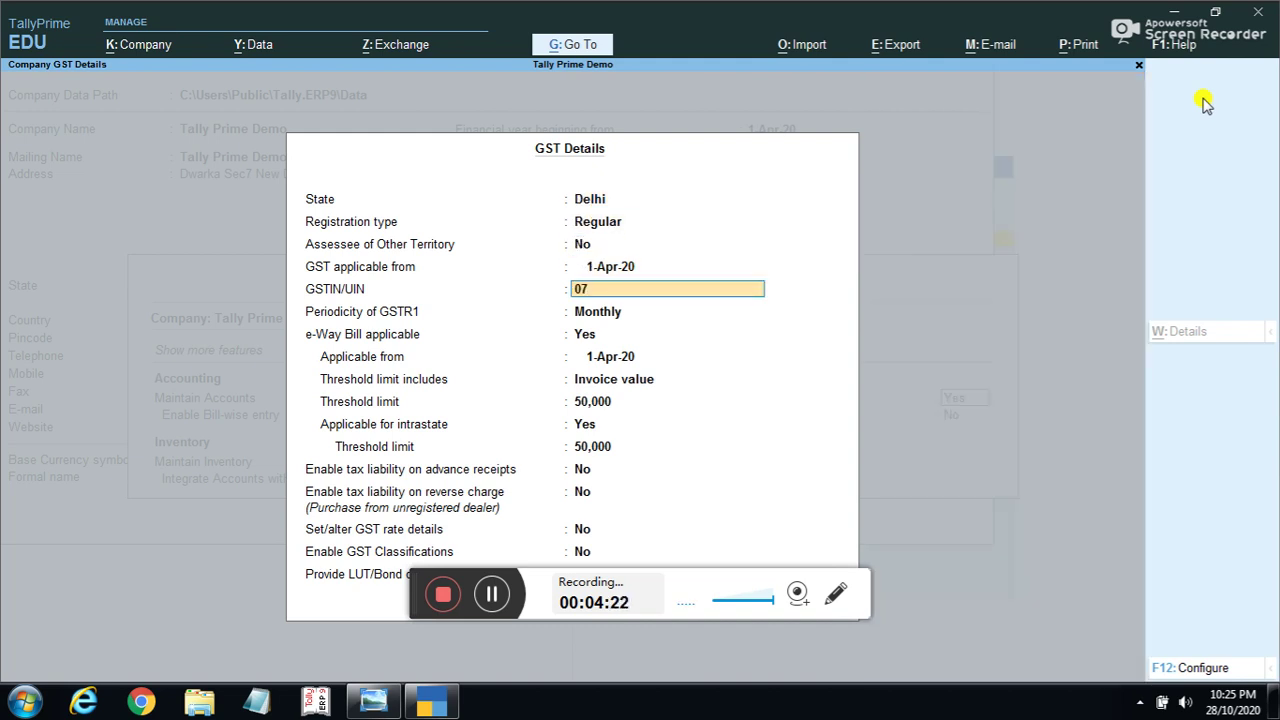
pyautogui.write('AAAASSAF14A')
pyautogui.press('Return')
pyautogui.press('Return')
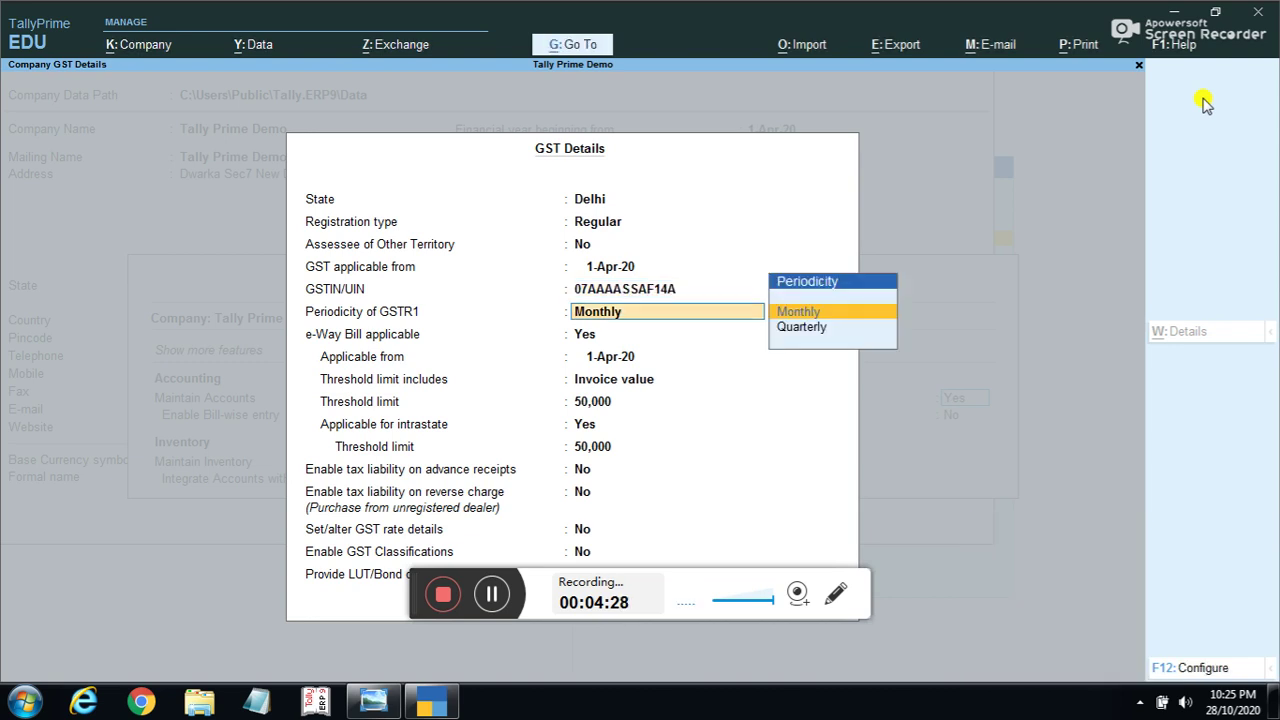
# Keep Monthly GSTR1 periodicity, the e-Way Bill limits of 50,000 and the remaining GST options, and save the GST details.
pyautogui.press('Return')
pyautogui.press('Return')
pyautogui.press('Return')
pyautogui.press('Return')
pyautogui.press('Return')
pyautogui.press('Return')
pyautogui.press('Return')
pyautogui.press('Return')
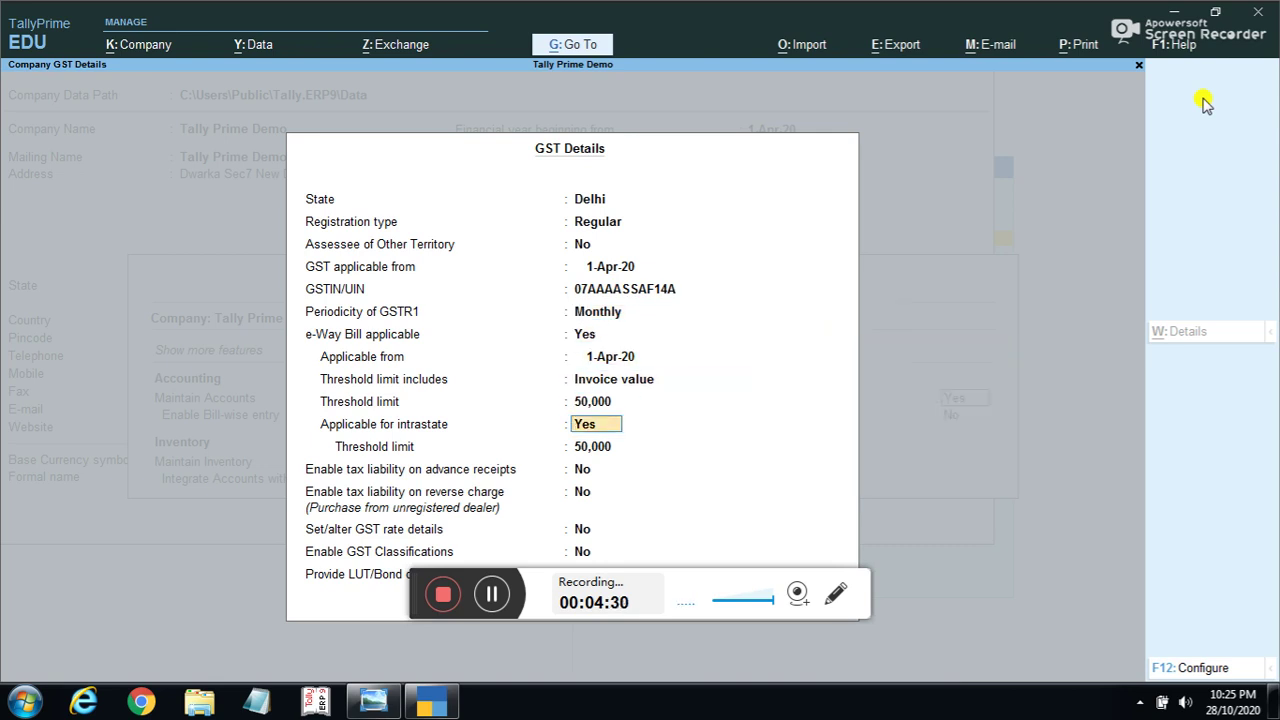
pyautogui.press('Return')
pyautogui.press('Return')
pyautogui.press('Return')
pyautogui.press('Return')
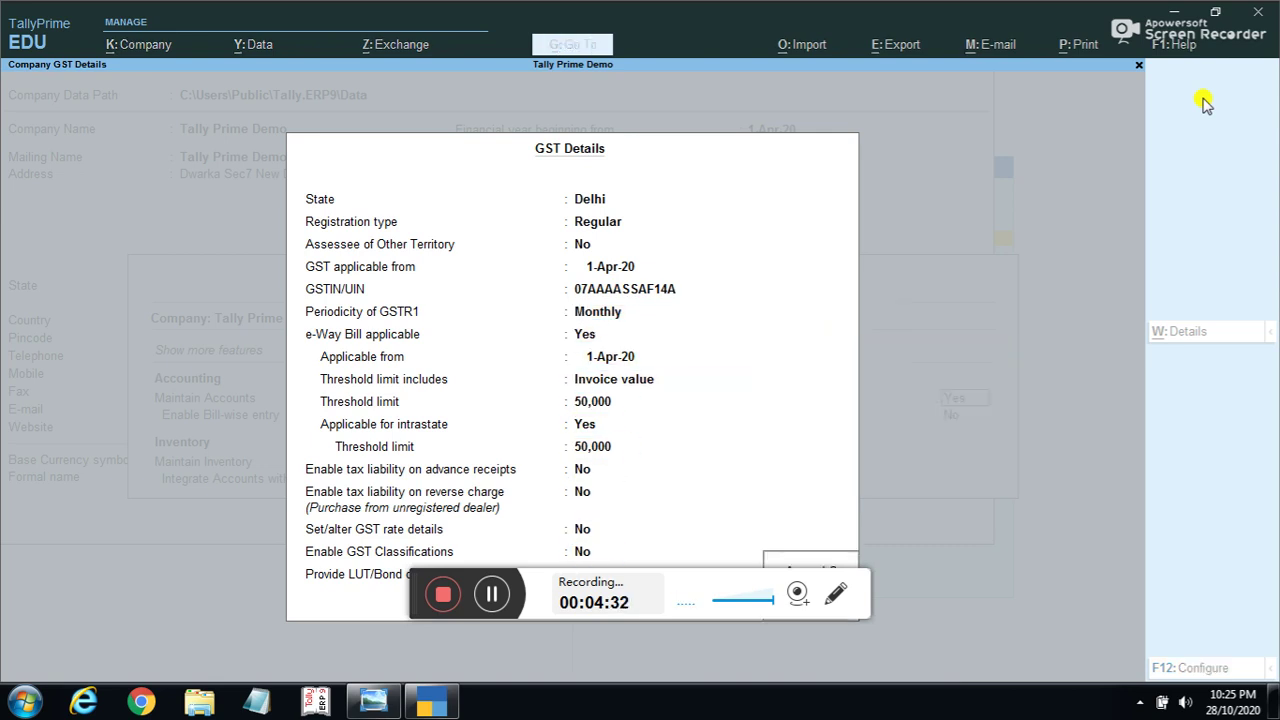
pyautogui.press('Return')
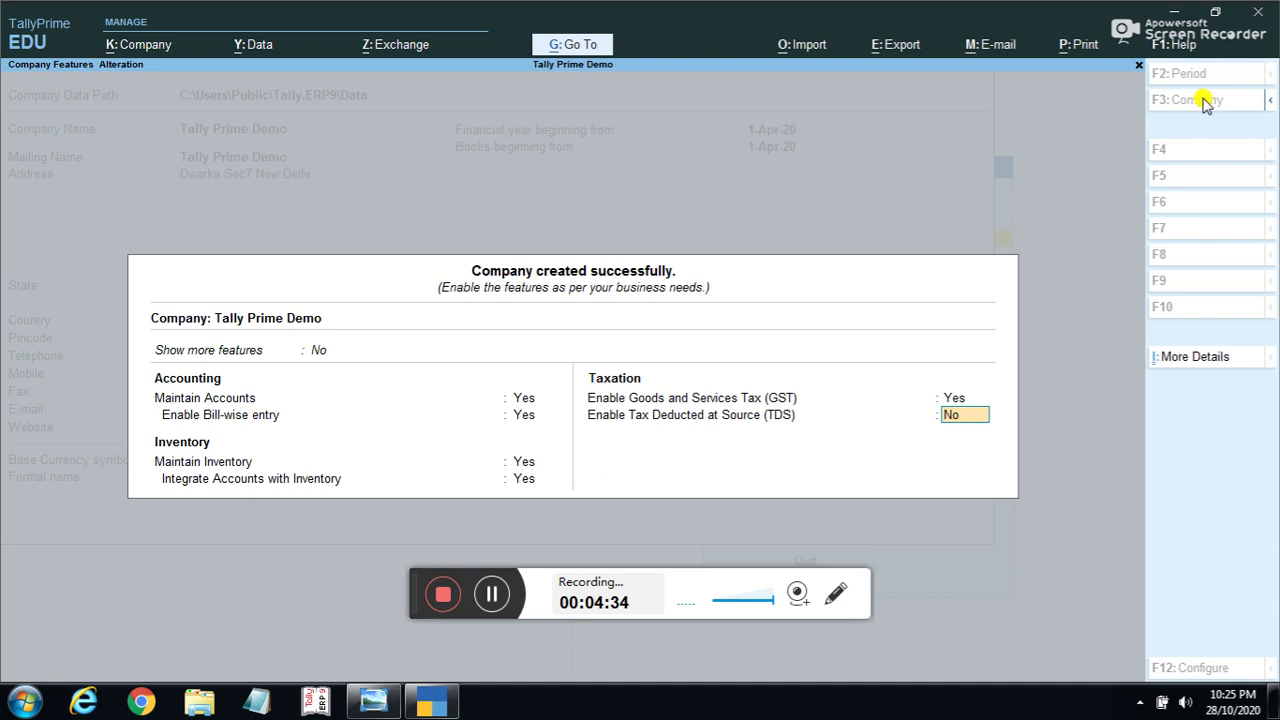
pyautogui.write('y')
pyautogui.press('Return')
pyautogui.press('Escape')
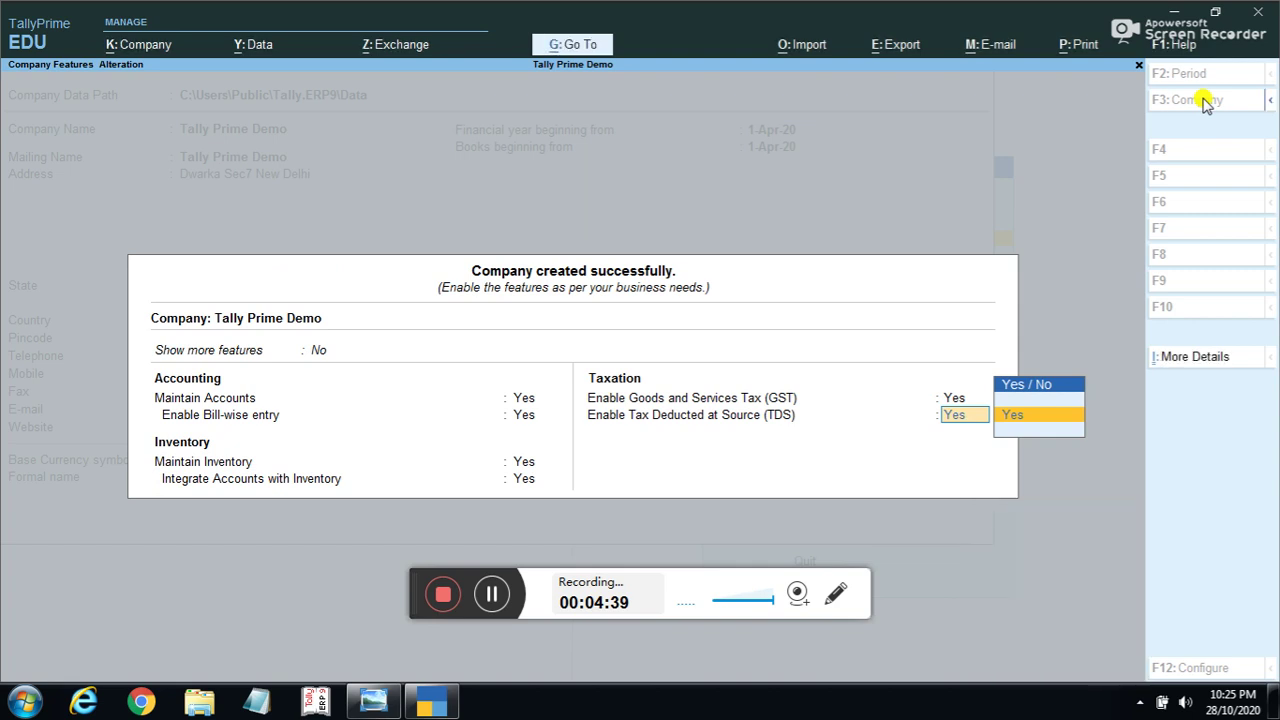
pyautogui.press('BackSpace')
pyautogui.write('n')
pyautogui.press('Return')
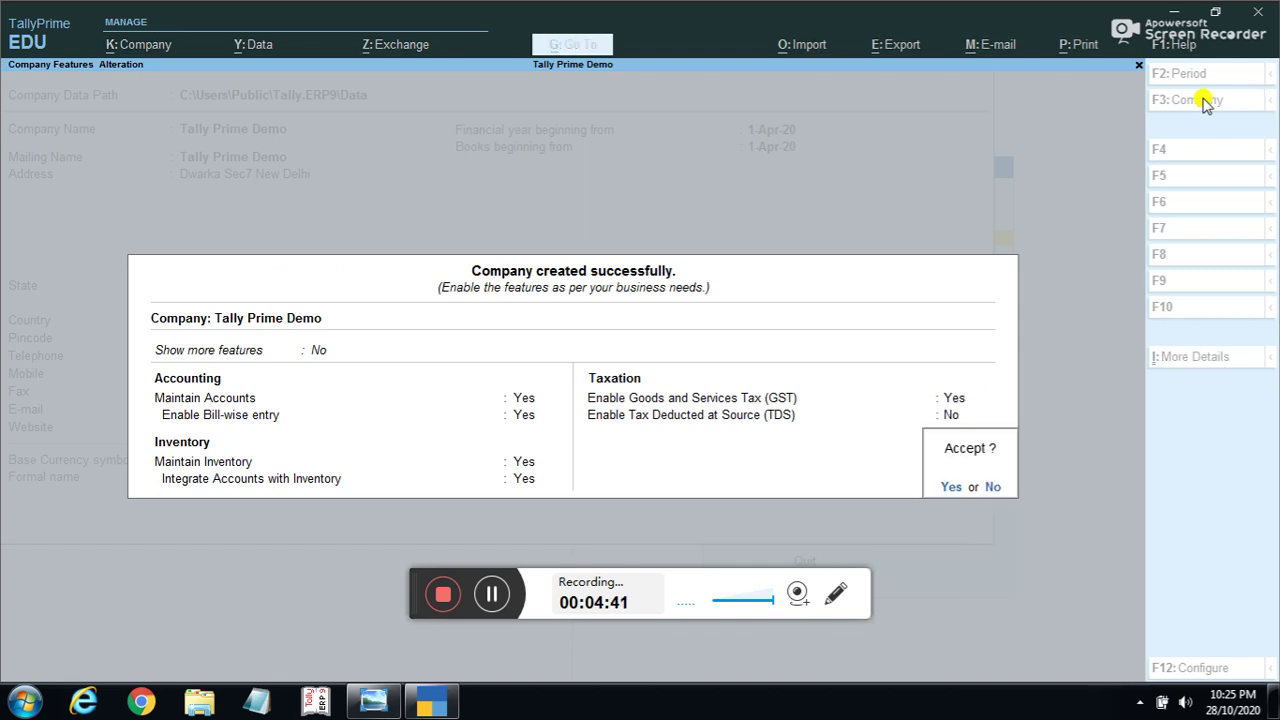
pyautogui.press('n')
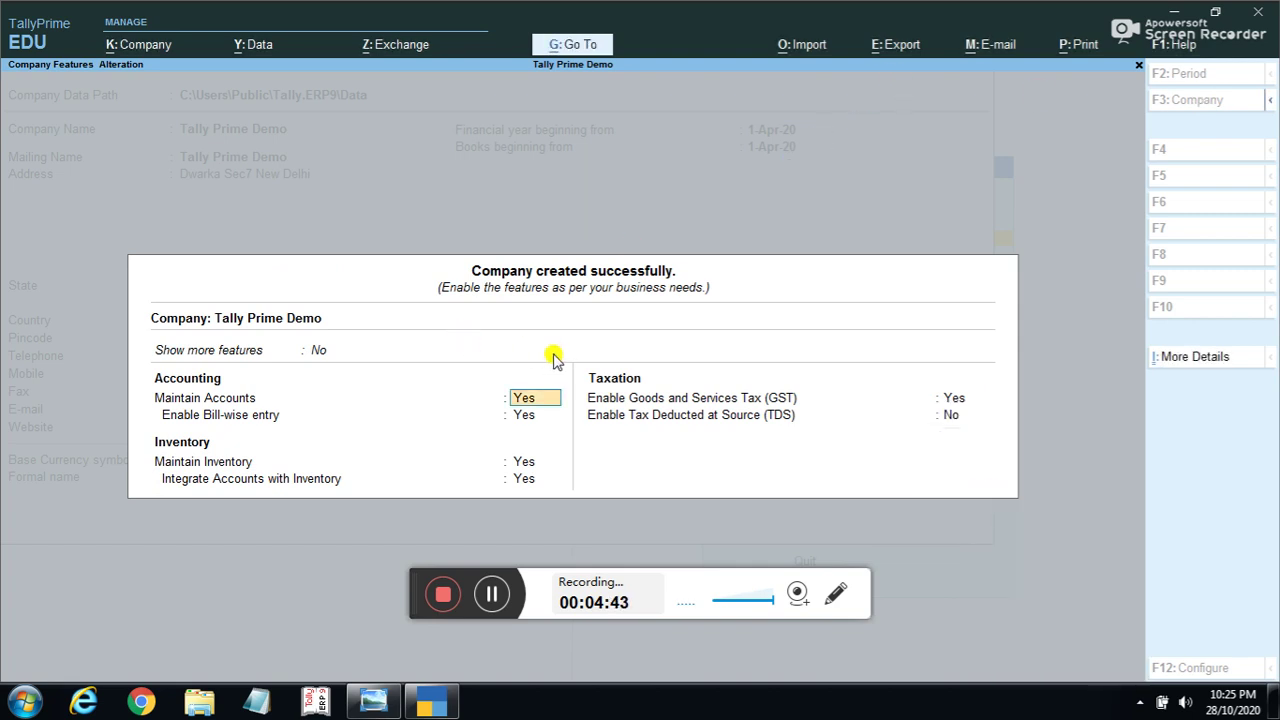
# Set both Show more features and Show all features to Yes for the company.
pyautogui.click(317, 352)
pyautogui.press('Down')
pyautogui.press('Return')
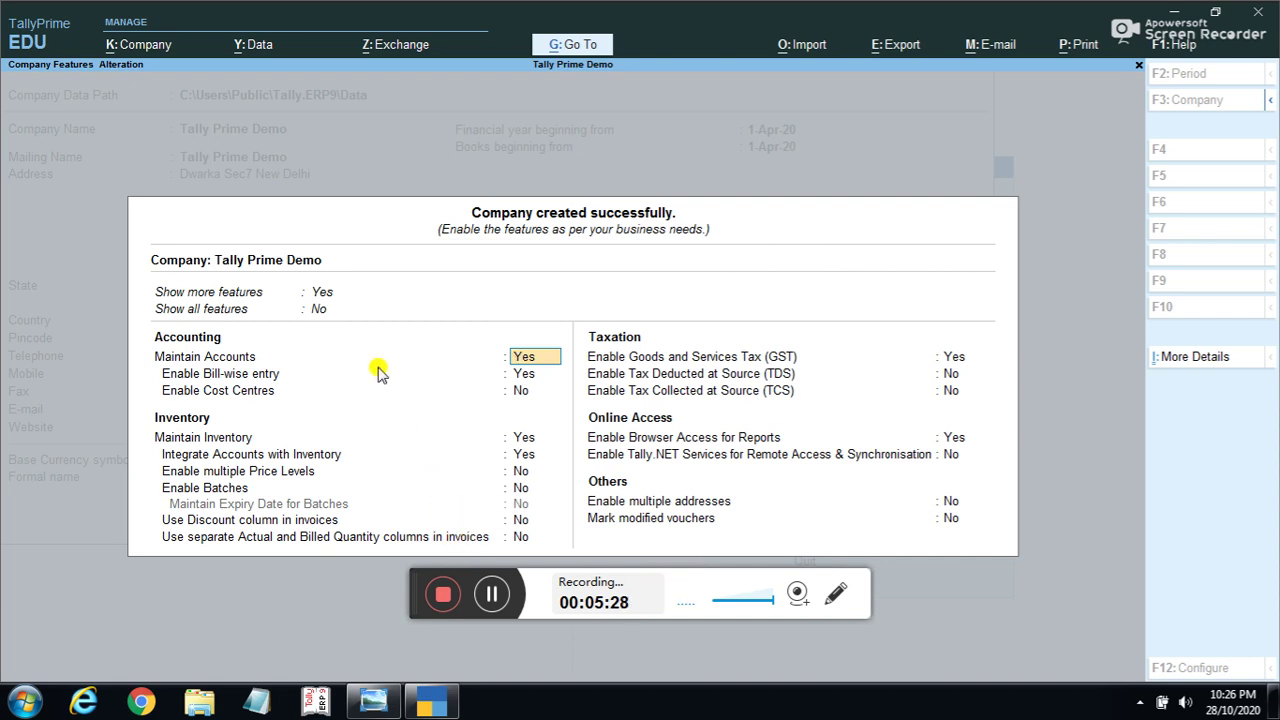
pyautogui.click(318, 310)
pyautogui.press('Down')
pyautogui.press('Return')
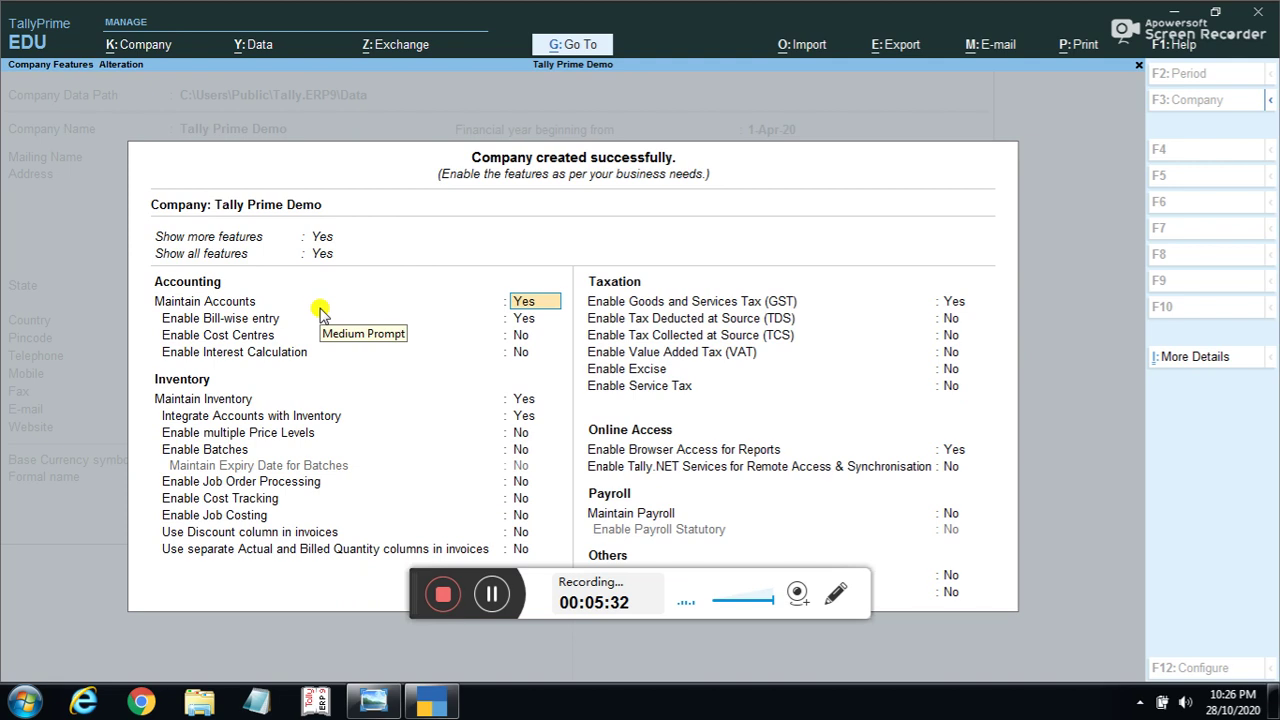
# Keep accounts, bill-wise entry and inventory set to Yes, with cost centres and interest calculation set to No.
pyautogui.press('Return')
pyautogui.press('Return')
pyautogui.press('Return')
pyautogui.press('Return')
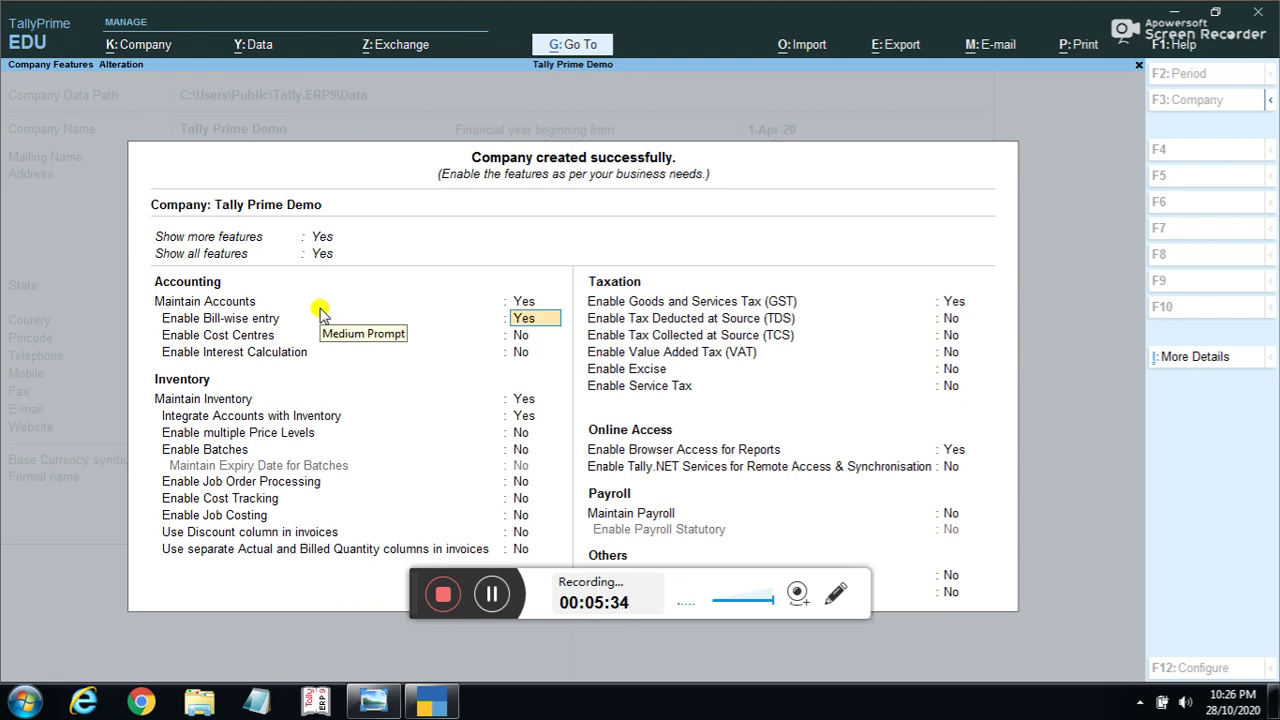
pyautogui.press('Return')
pyautogui.press('Return')
pyautogui.press('Return')
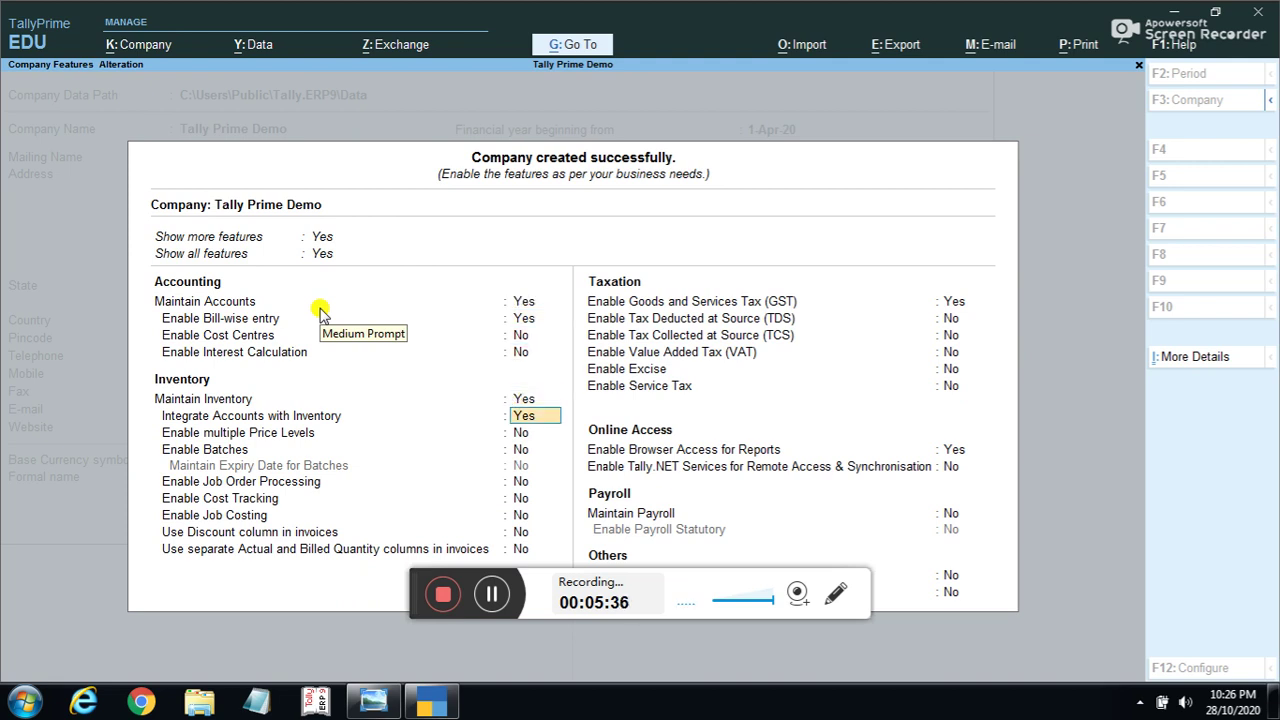
# Keep accounts integrated with inventory, and leave price levels, batches, job order processing, cost tracking, job costing and the extra invoice columns at No.
pyautogui.press('Return')
pyautogui.press('Return')
pyautogui.press('Return')
pyautogui.press('Return')
pyautogui.press('Return')
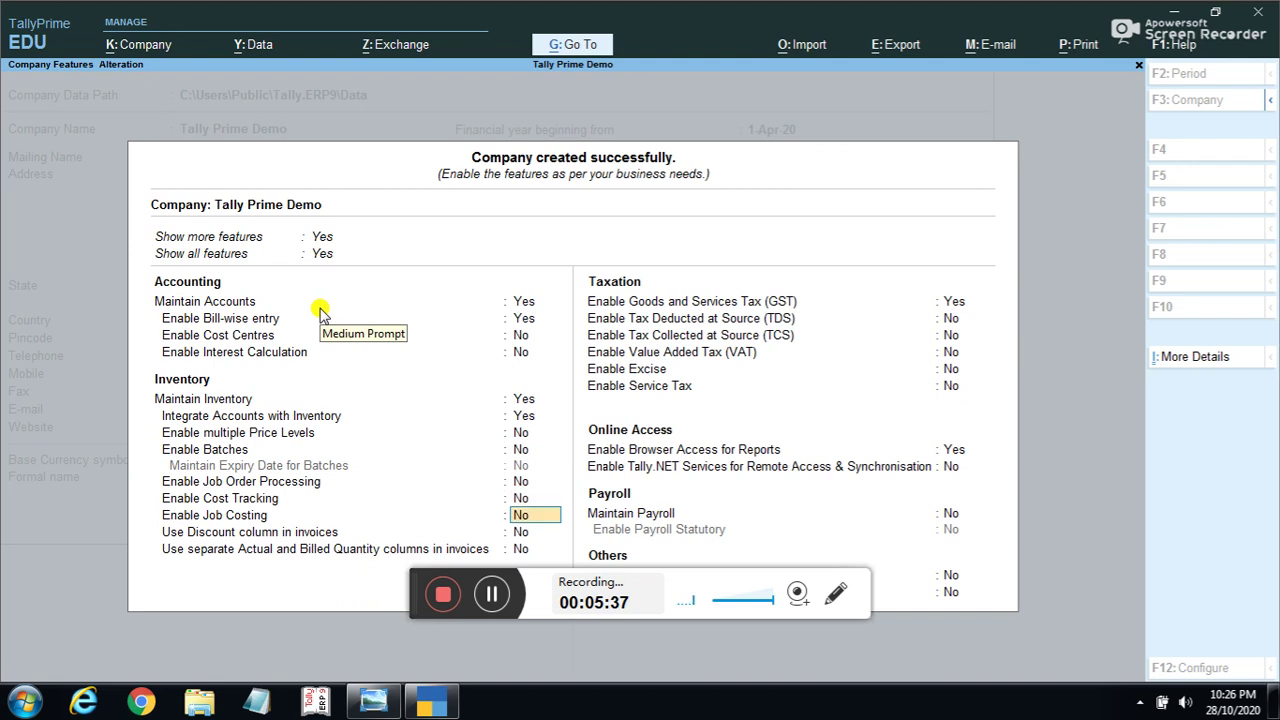
pyautogui.press('Return')
pyautogui.press('Return')
# Keep GST enabled, save its details and accept the company features.
pyautogui.press('Return')
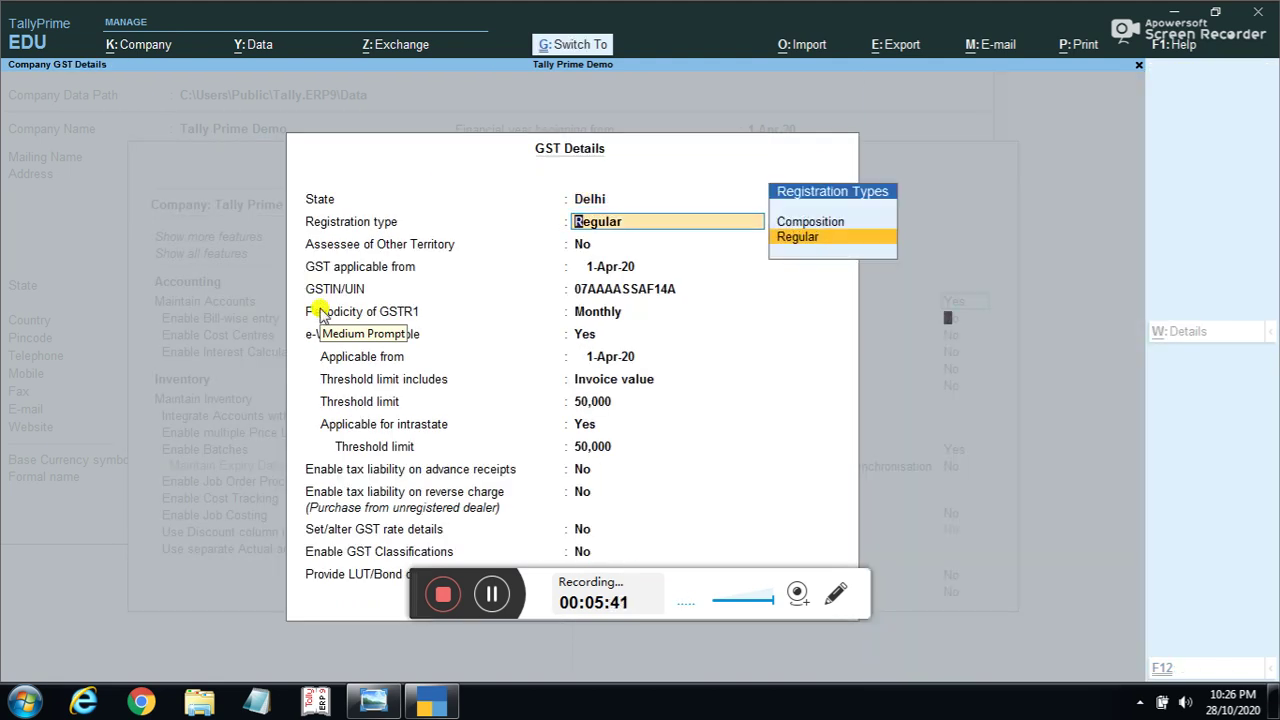
pyautogui.hotkey('ctrl', 'a')
pyautogui.hotkey('ctrl', 'a')
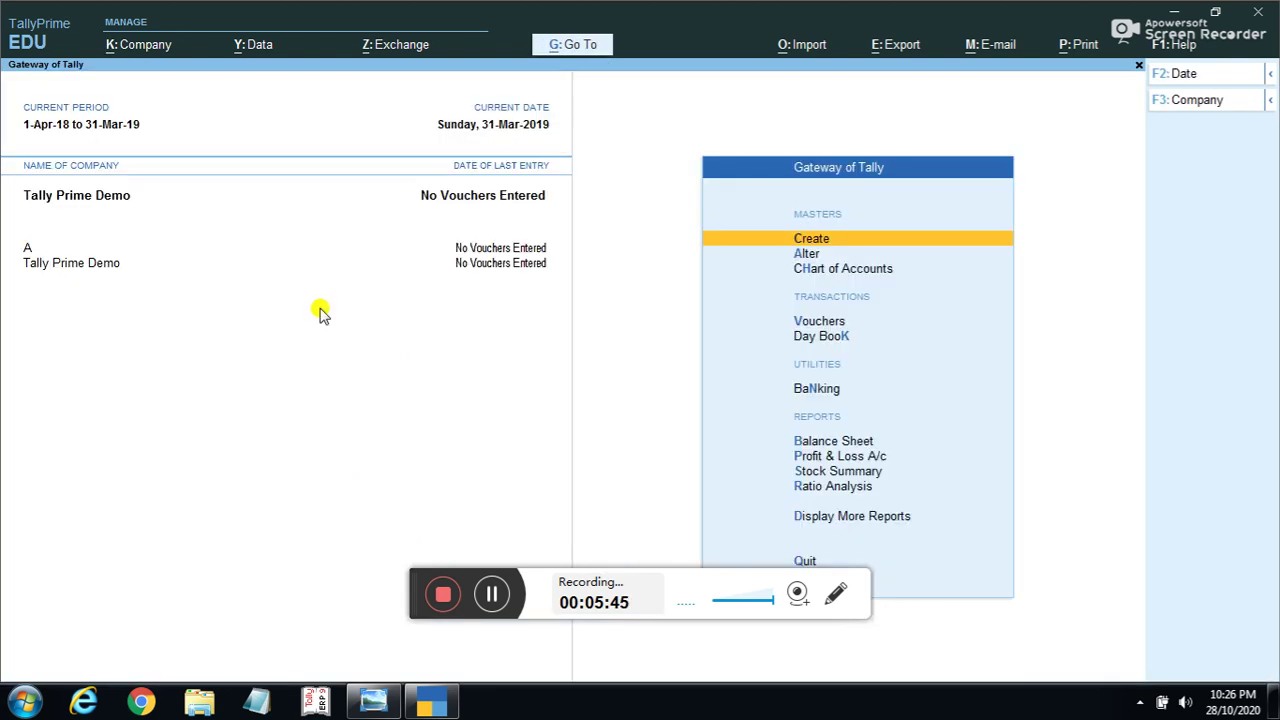
# Make company A the active company and shut it, confirming the closure.
pyautogui.click(27, 248)
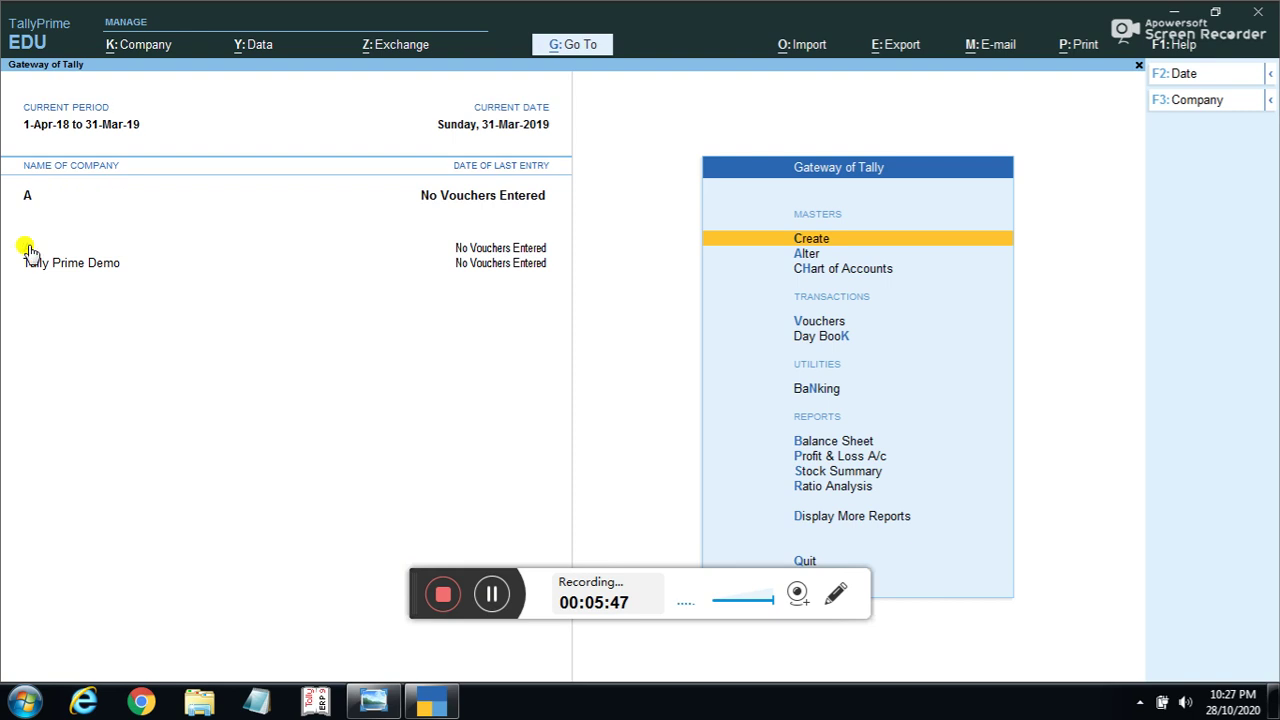
pyautogui.click(1245, 103)
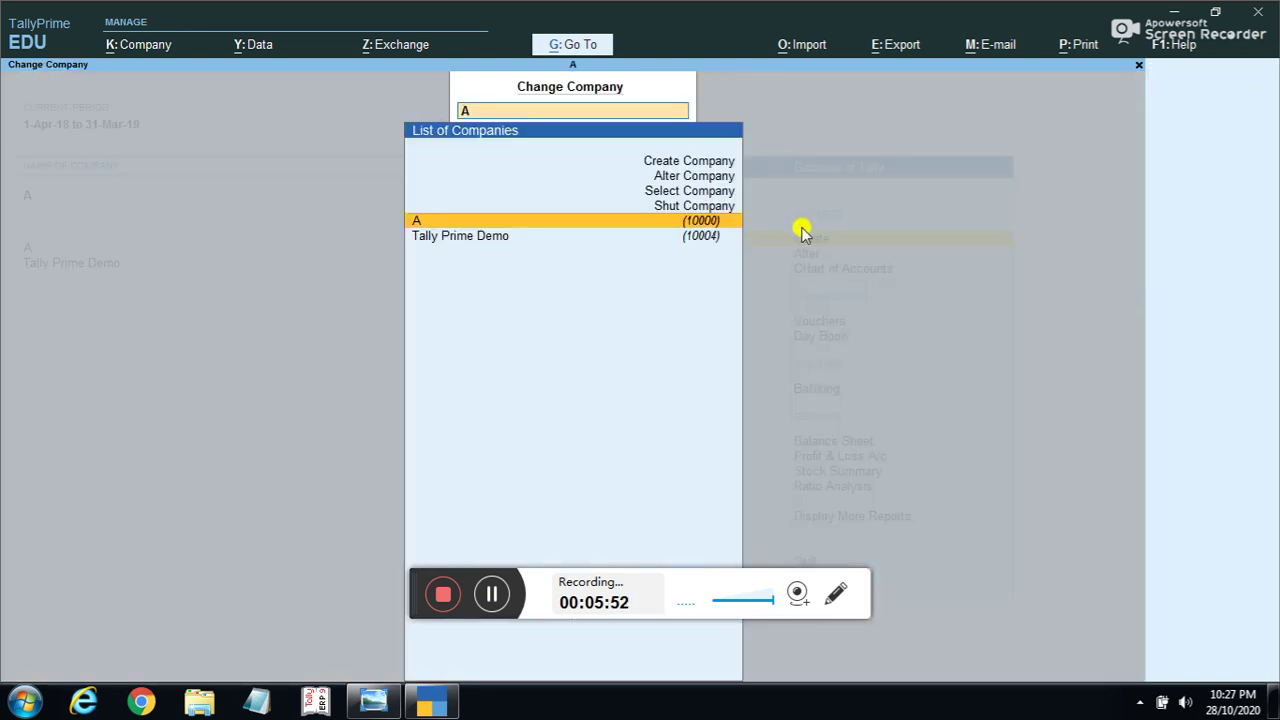
pyautogui.press('Up')
pyautogui.press('Return')
pyautogui.press('Return')
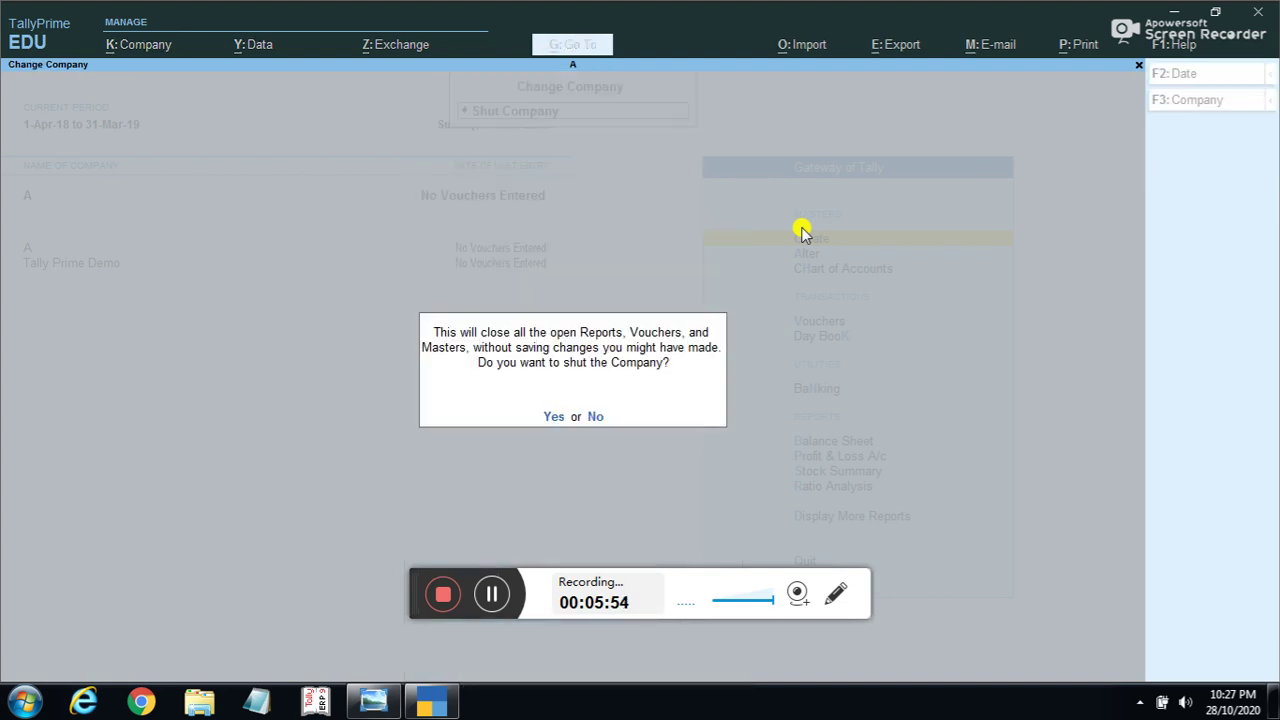
pyautogui.press('Return')
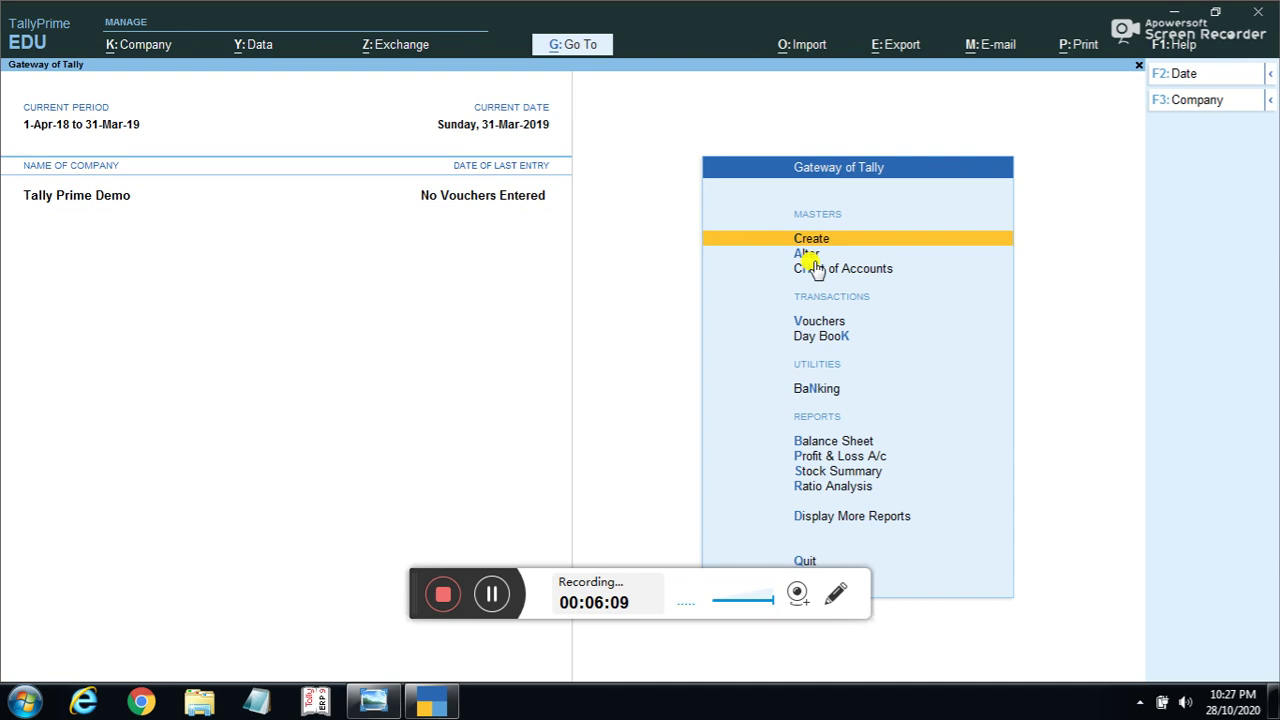
# Open master creation and examine the available accounting, inventory and statutory masters.
pyautogui.press('Return')
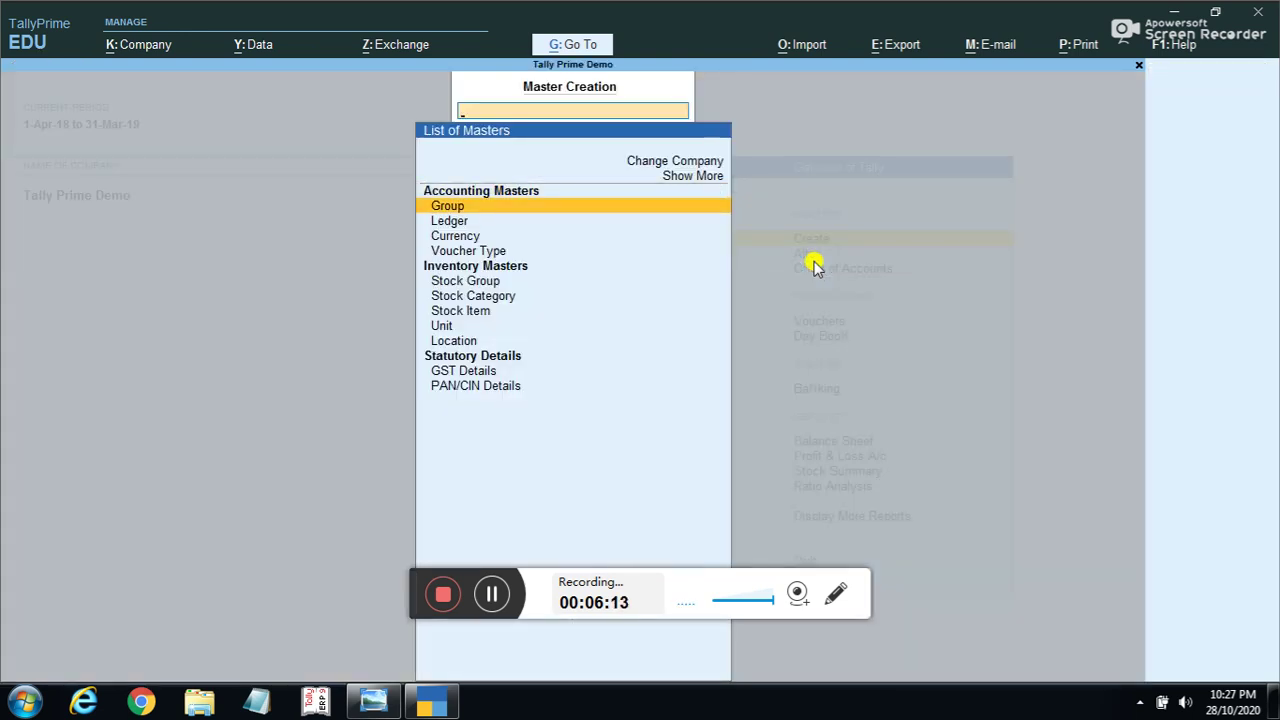
pyautogui.press('Down')
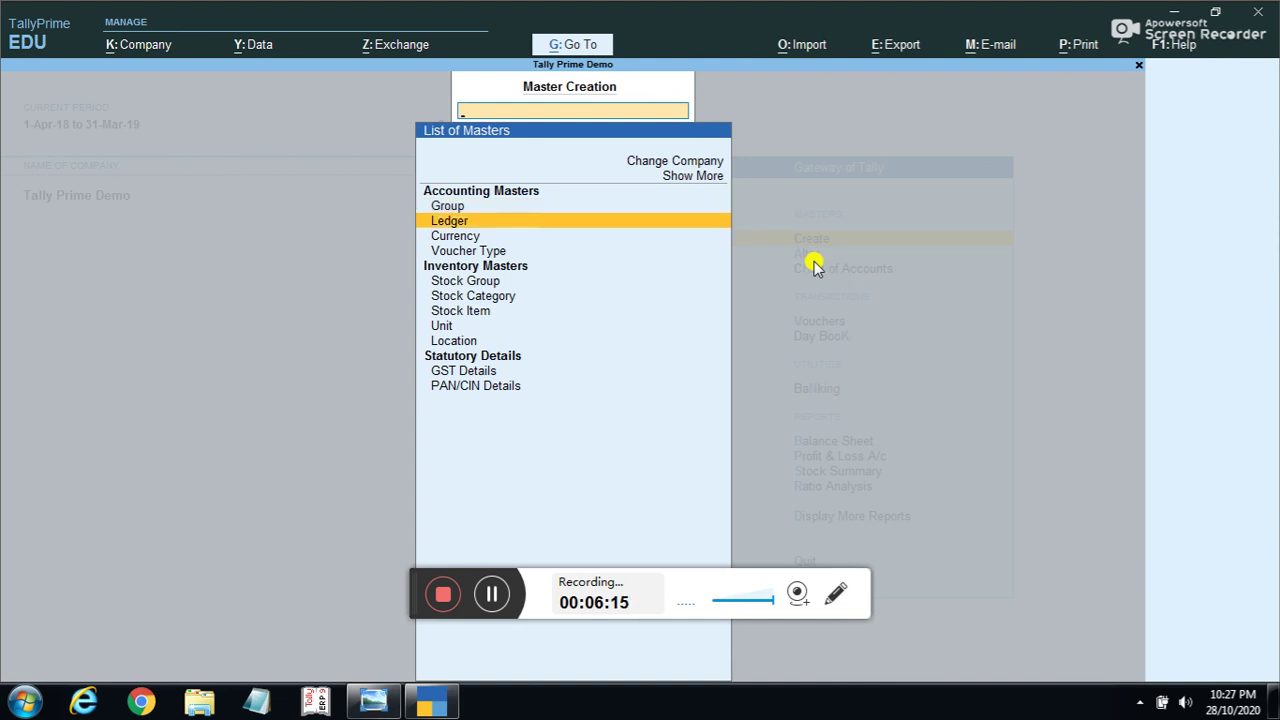
pyautogui.press('Up')
pyautogui.press('Down')
pyautogui.press('Down')
pyautogui.press('Down')
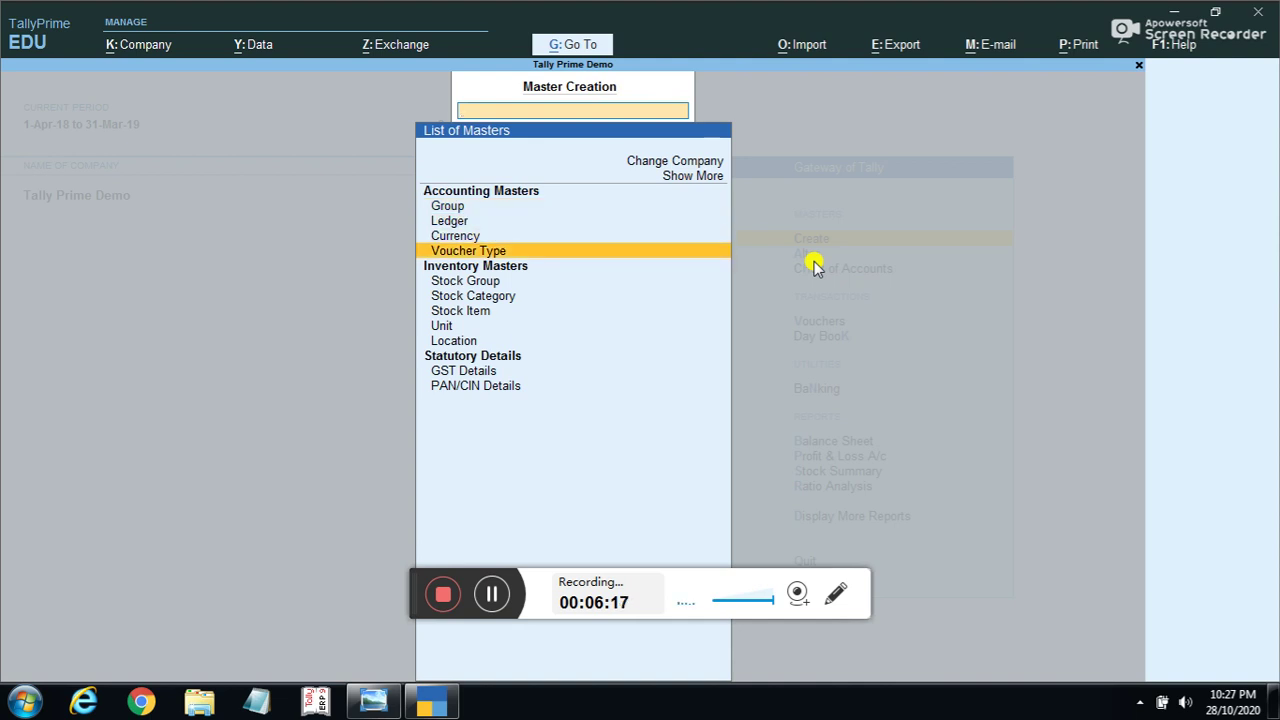
pyautogui.press('Down')
pyautogui.press('Down')
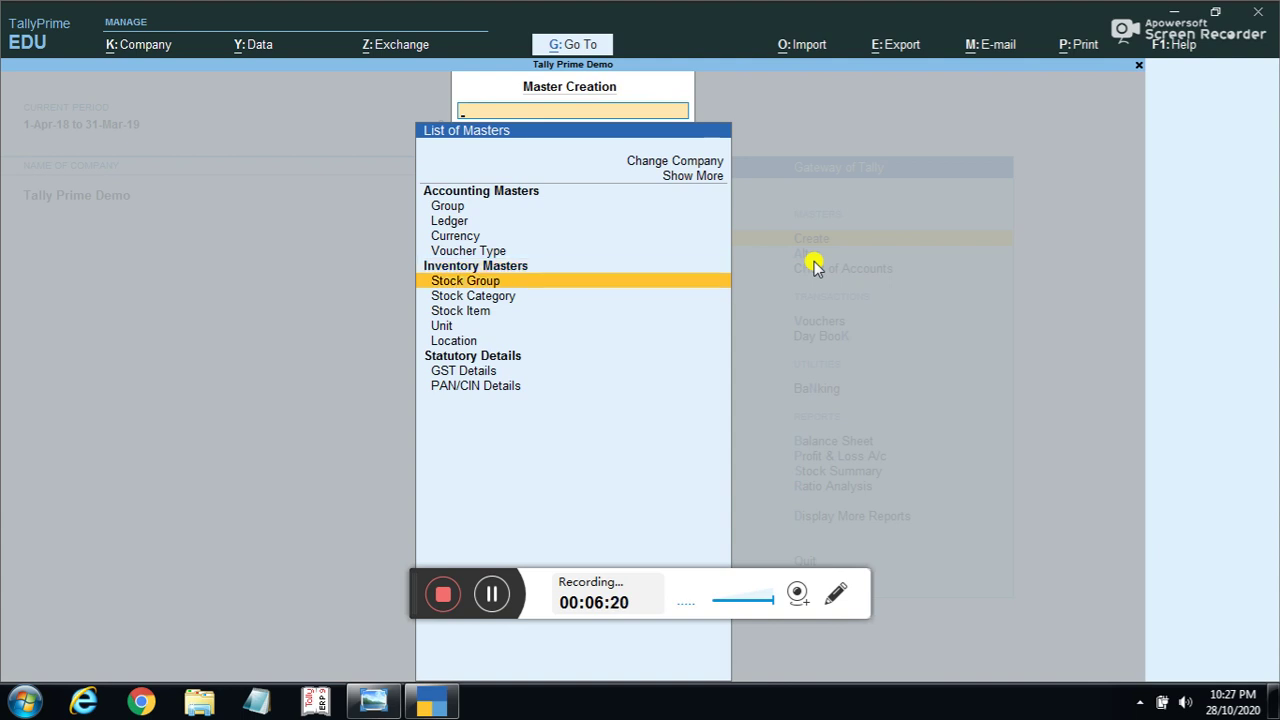
pyautogui.press('Down')
pyautogui.press('Down')
pyautogui.press('Down')
pyautogui.press('Down')
pyautogui.press('Down')
pyautogui.press('Down')
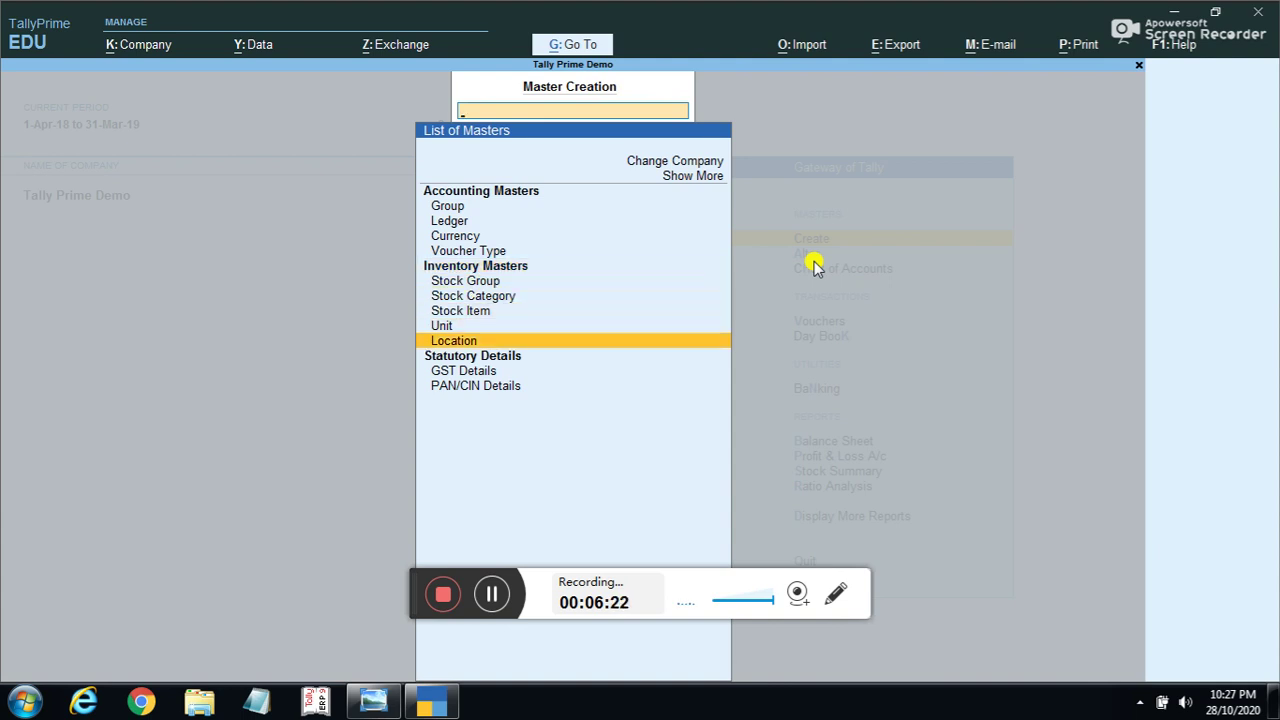
# View the company's GST Details from the statutory entries and return to the Gateway of Tally.
pyautogui.press('Up')
pyautogui.press('Down')
pyautogui.press('Down')
pyautogui.press('Up')
pyautogui.press('Return')
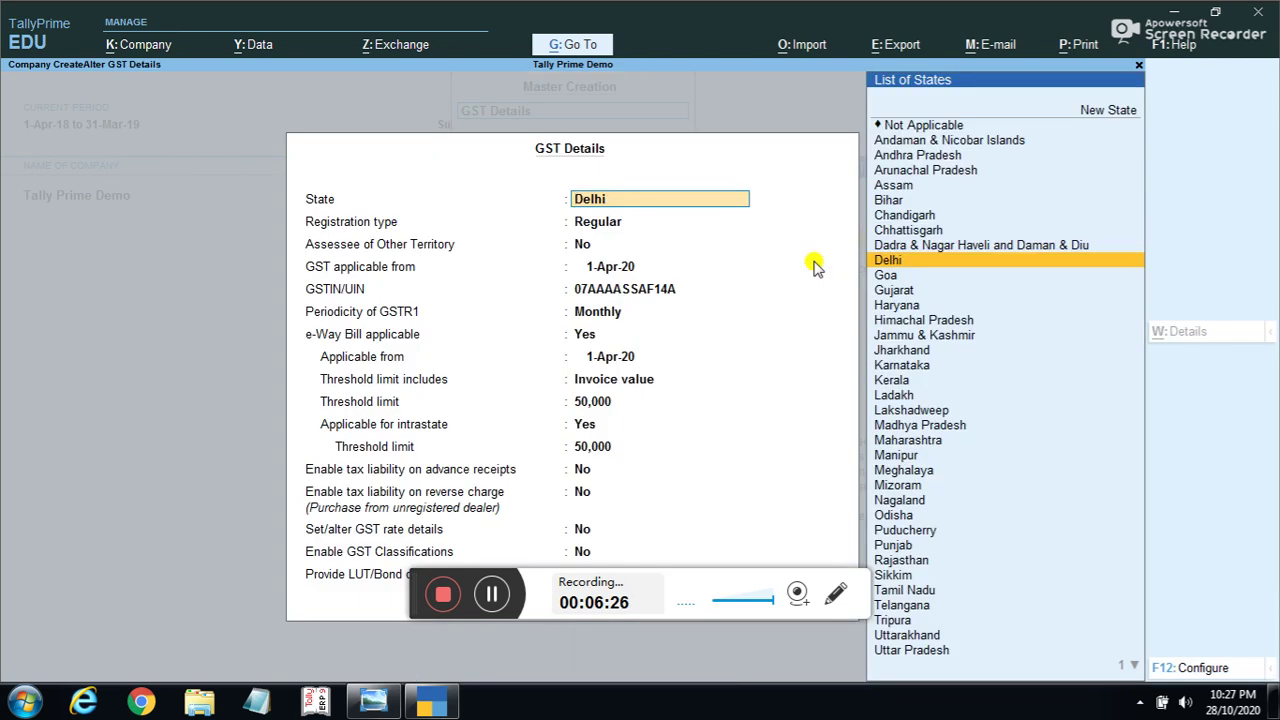
pyautogui.press('Escape')
pyautogui.press('Escape')
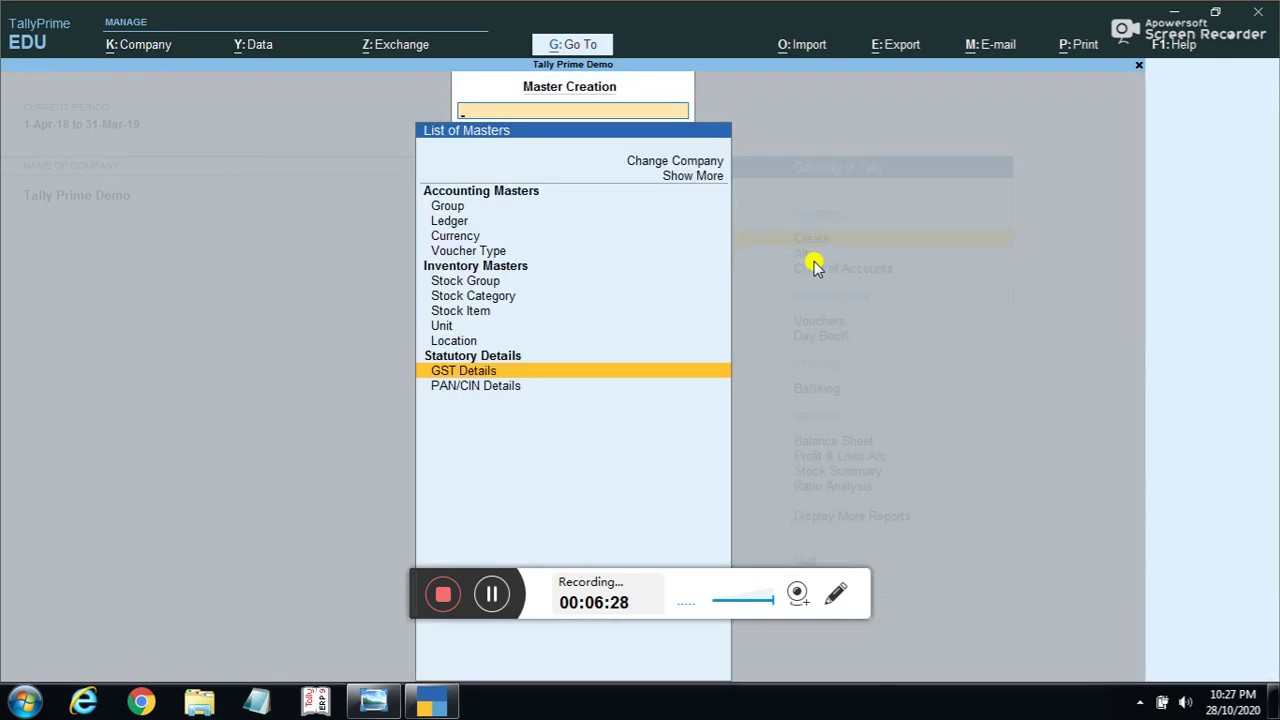
pyautogui.press('Escape')
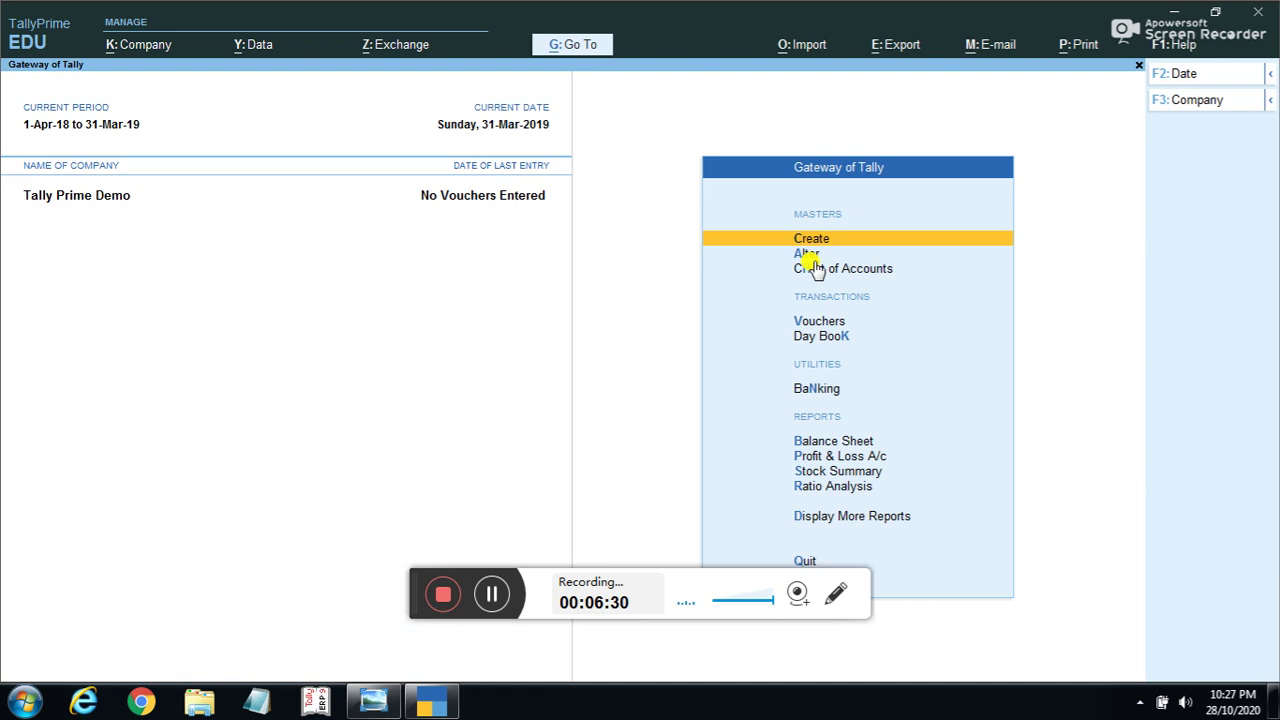
# Expand the list of masters in master creation to show more masters, including the inactive ones.
pyautogui.press('Return')
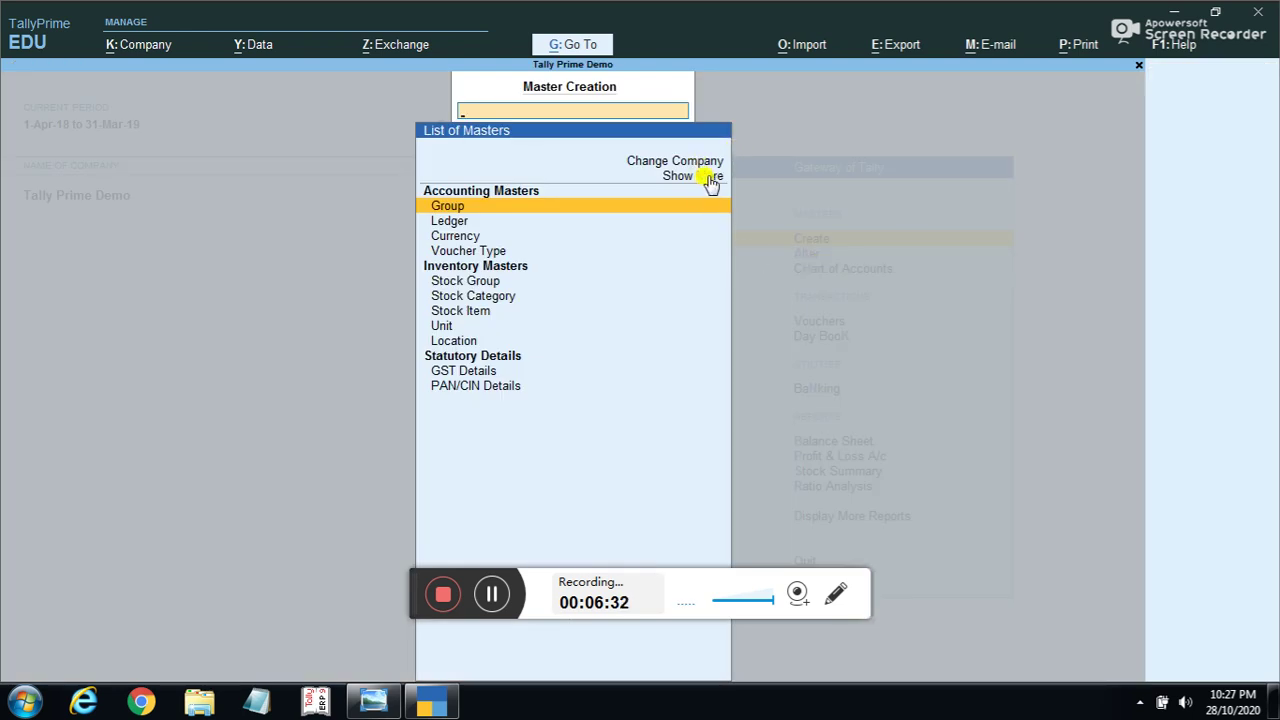
pyautogui.press('Escape')
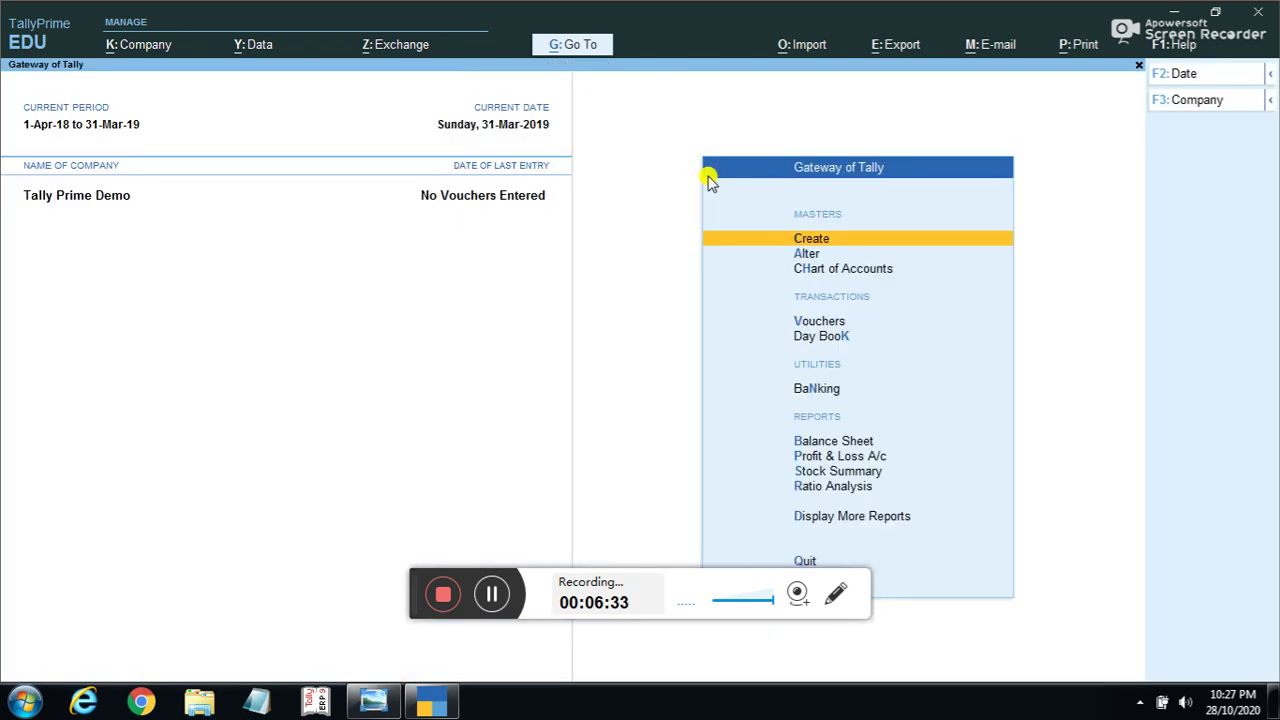
pyautogui.press('Return')
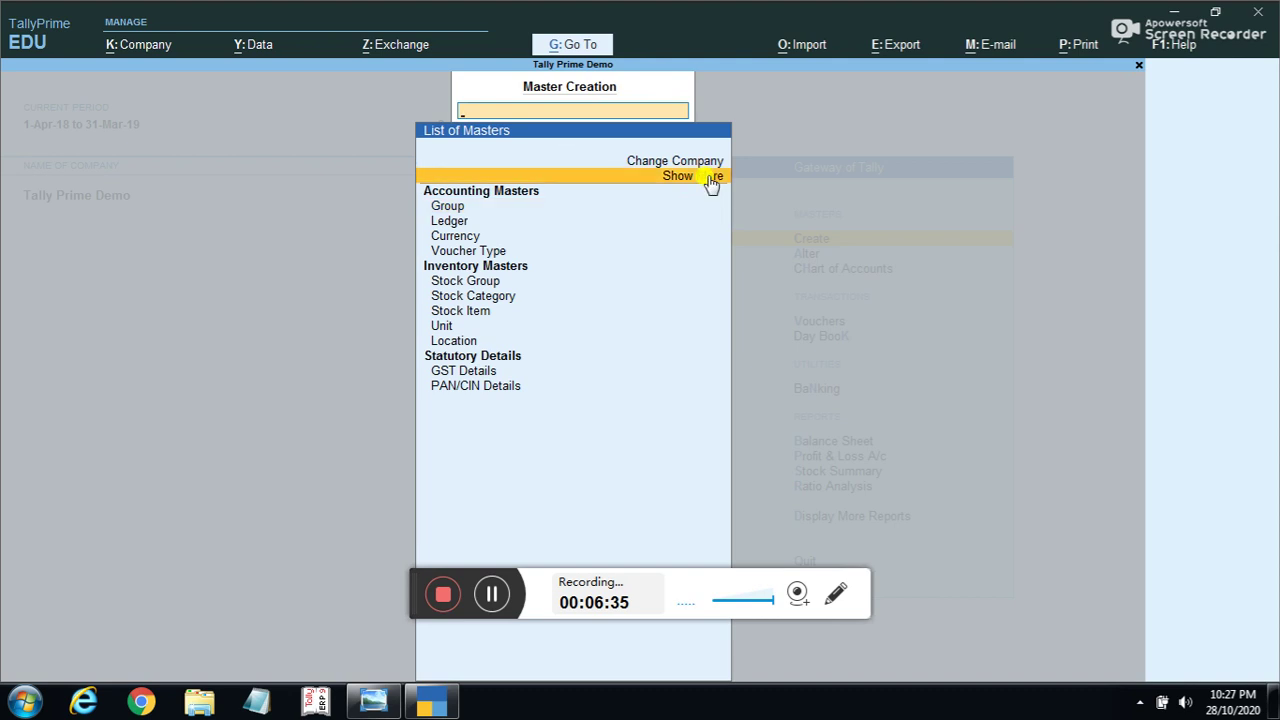
pyautogui.click(711, 178)
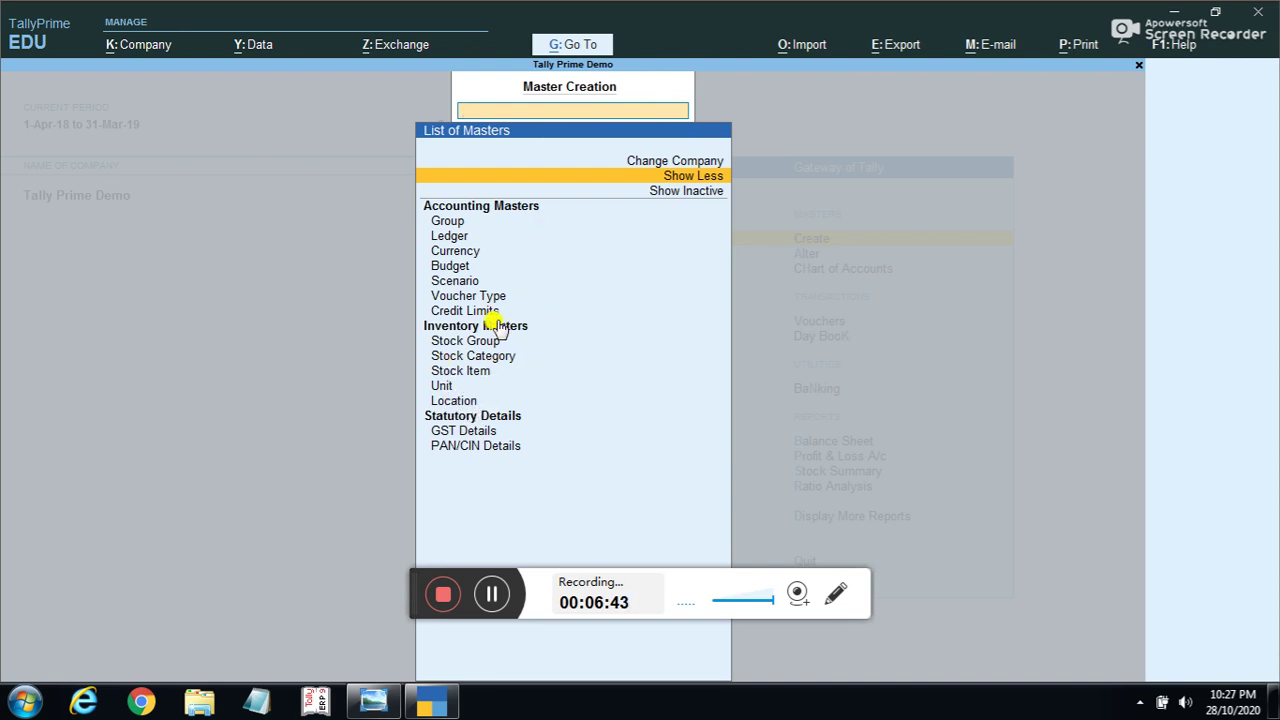
pyautogui.press('Escape')
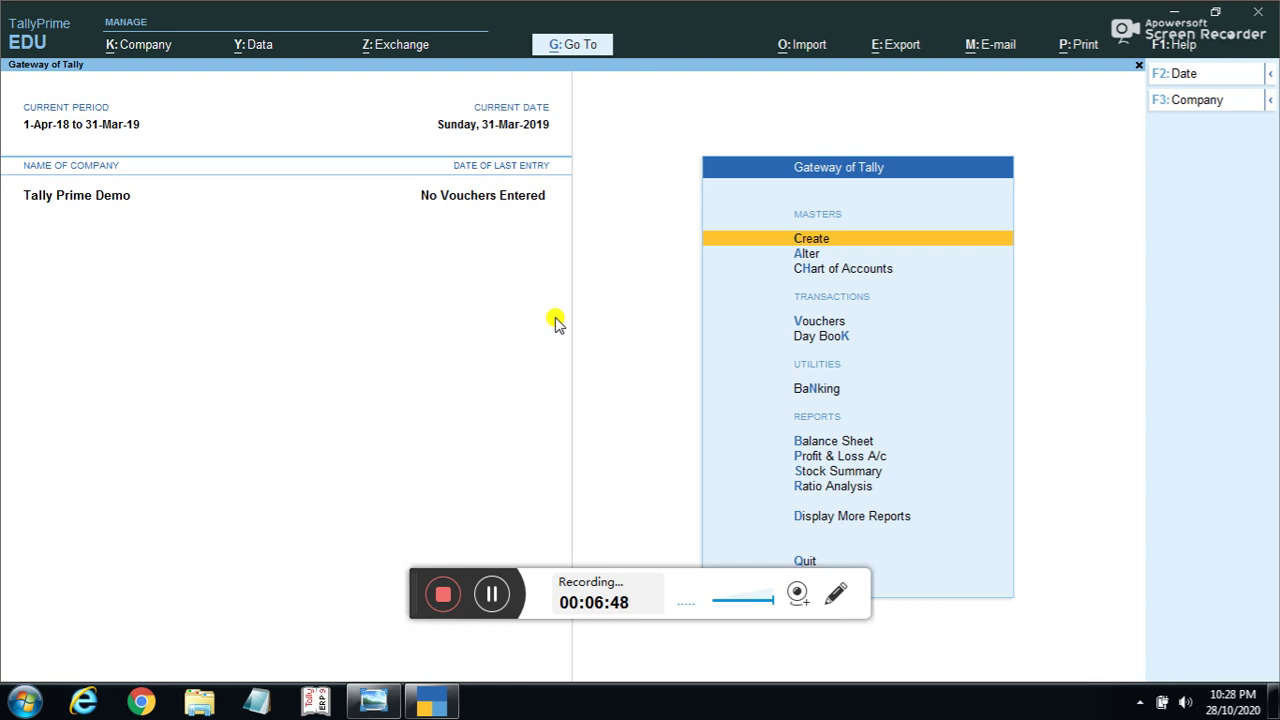
pyautogui.press('Return')
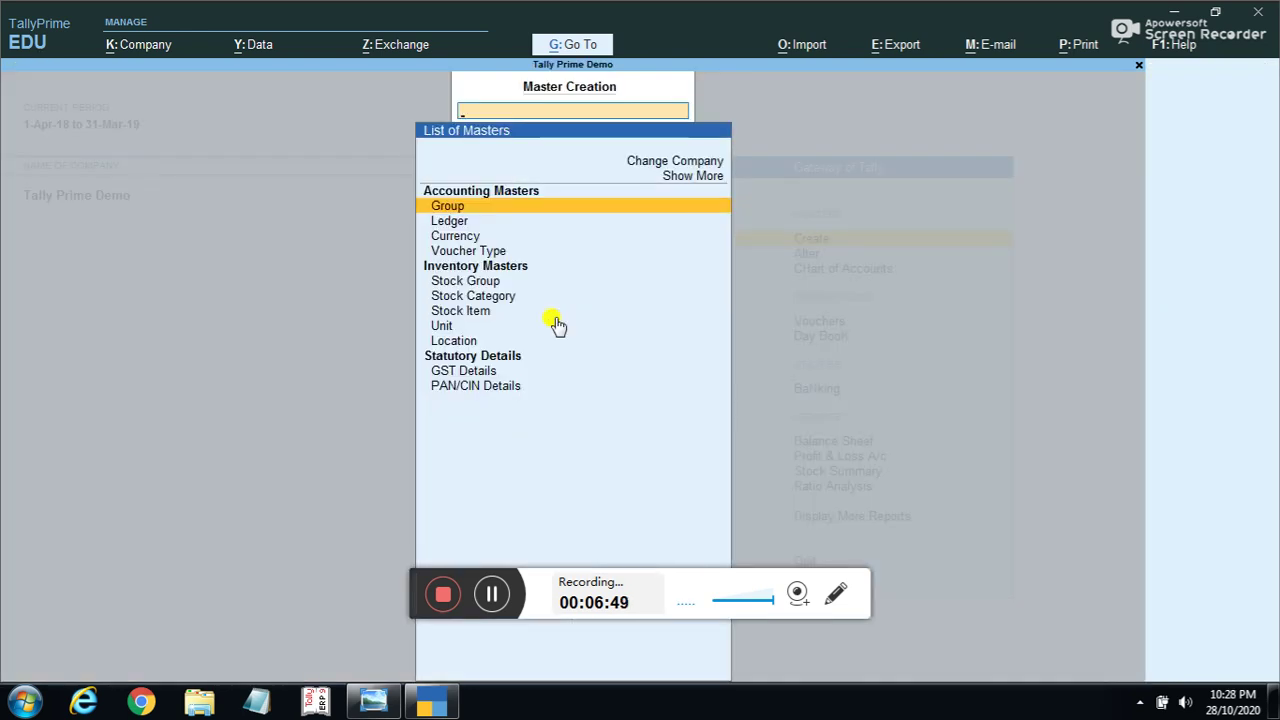
pyautogui.click(704, 176)
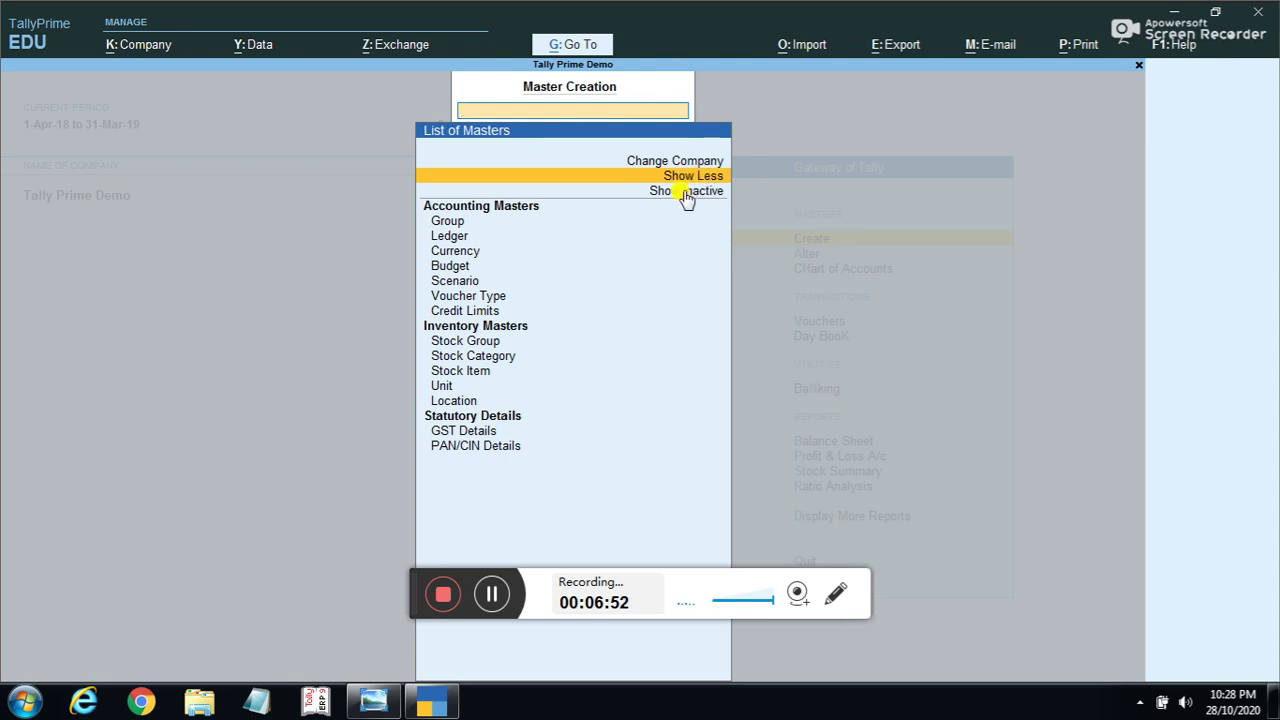
pyautogui.click(686, 197)
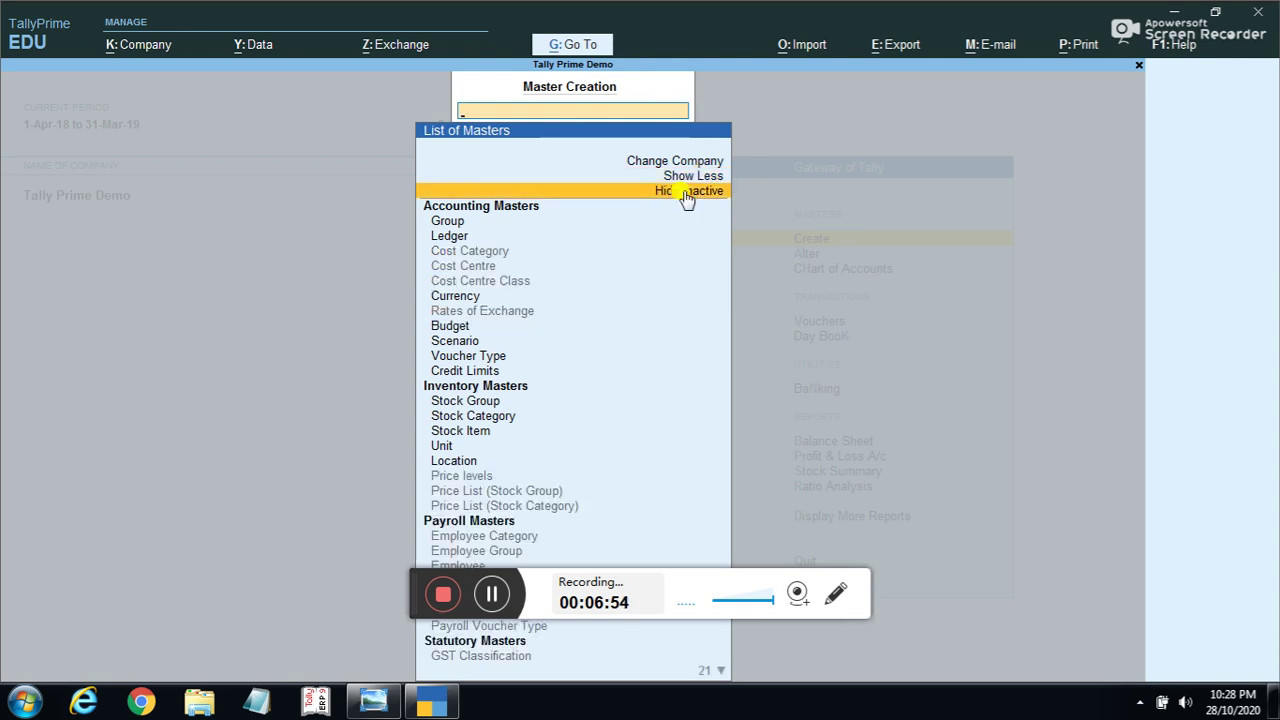
# Examine the expanded list of accounting, inventory, payroll and statutory masters, including the inactive entries.
pyautogui.press('Down')
pyautogui.press('Down')
pyautogui.press('Down')
pyautogui.press('Down')
pyautogui.press('Down')
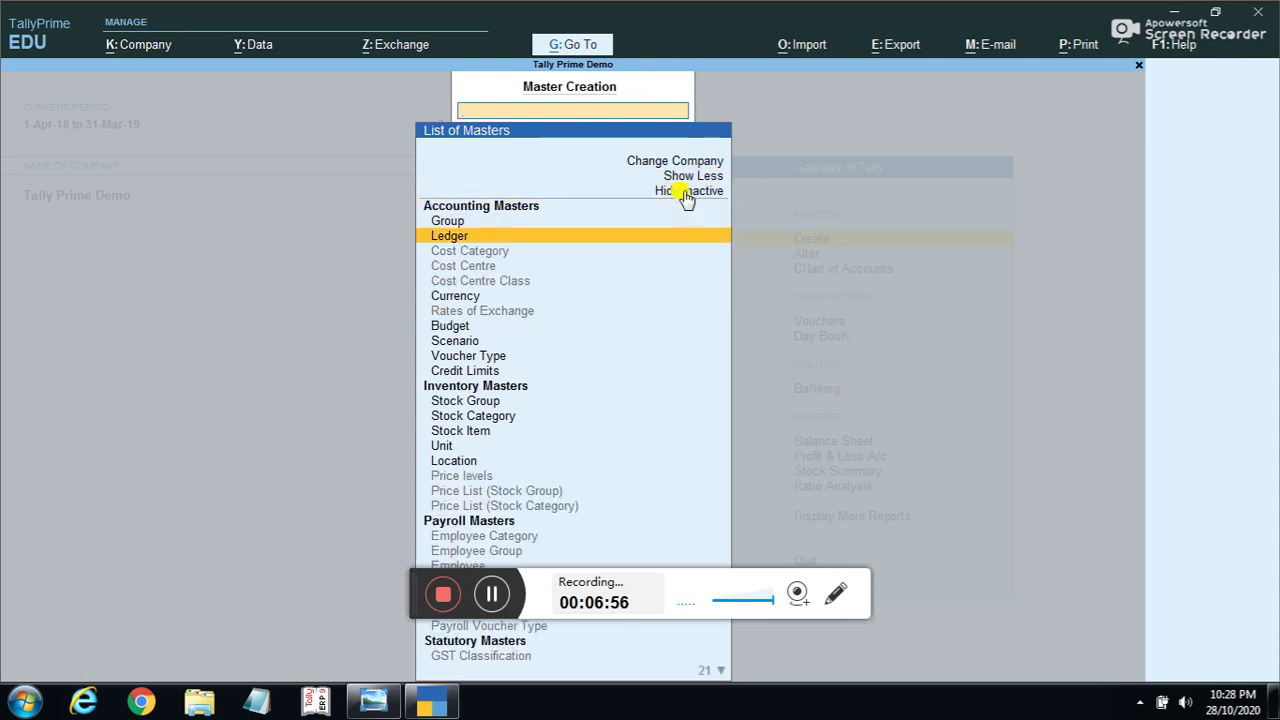
pyautogui.press('Down')
pyautogui.press('Up')
pyautogui.press('Up')
pyautogui.press('Up')
pyautogui.press('Down')
pyautogui.press('Down')
pyautogui.press('Down')
pyautogui.press('Down')
pyautogui.press('Down')
pyautogui.press('Down')
pyautogui.press('Down')
pyautogui.press('Down')
pyautogui.press('Down')
pyautogui.press('Down')
pyautogui.press('Down')
pyautogui.press('Down')
pyautogui.press('Down')
pyautogui.press('Down')
pyautogui.press('Down')
pyautogui.press('Down')
pyautogui.press('Down')
pyautogui.press('Down')
pyautogui.press('Up')
pyautogui.press('Up')
pyautogui.press('Up')
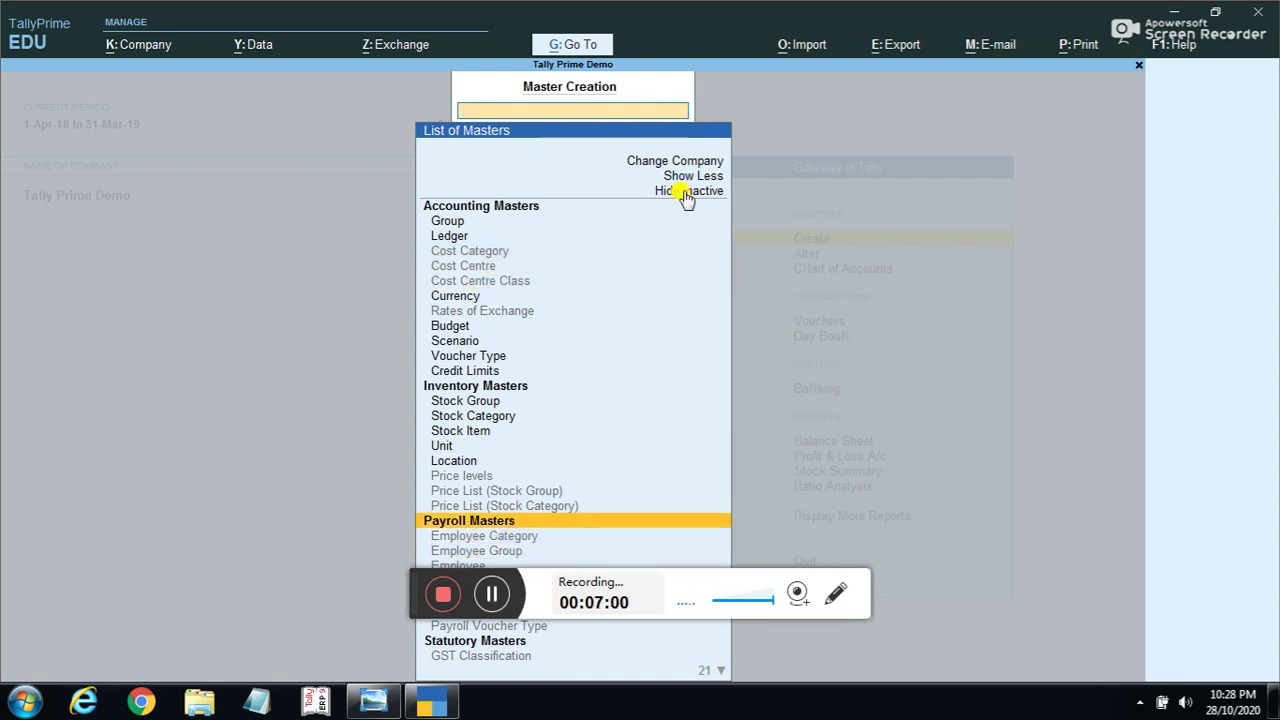
pyautogui.press('Down')
pyautogui.press('Down')
pyautogui.press('Down')
pyautogui.press('Down')
pyautogui.press('Down')
pyautogui.press('Down')
pyautogui.press('Down')
pyautogui.press('Down')
pyautogui.press('Down')
pyautogui.press('Down')
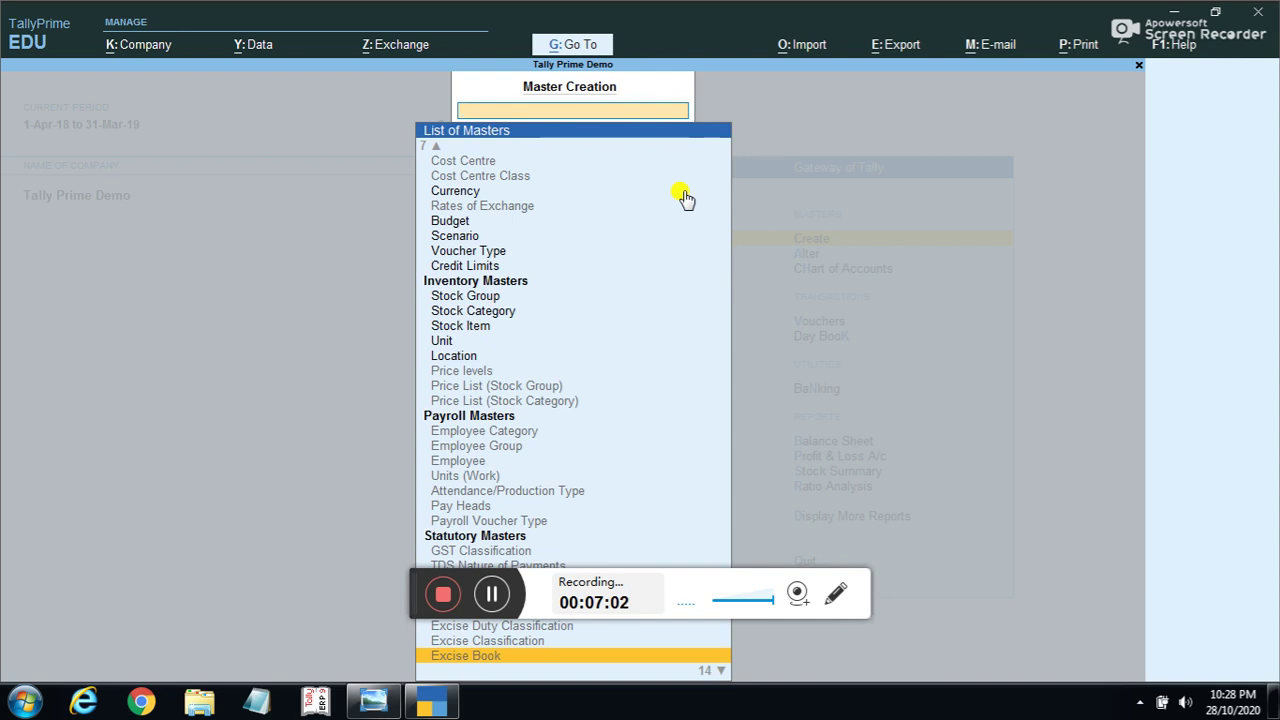
pyautogui.press('Up')
pyautogui.press('Up')
pyautogui.press('Up')
pyautogui.press('Up')
pyautogui.press('Up')
pyautogui.press('Up')
pyautogui.press('Up')
pyautogui.press('Up')
pyautogui.press('Up')
pyautogui.press('Up')
pyautogui.press('Up')
pyautogui.press('Up')
pyautogui.press('Up')
pyautogui.press('Up')
pyautogui.press('Up')
pyautogui.press('Up')
pyautogui.press('Up')
pyautogui.press('Up')
pyautogui.press('Up')
pyautogui.press('Up')
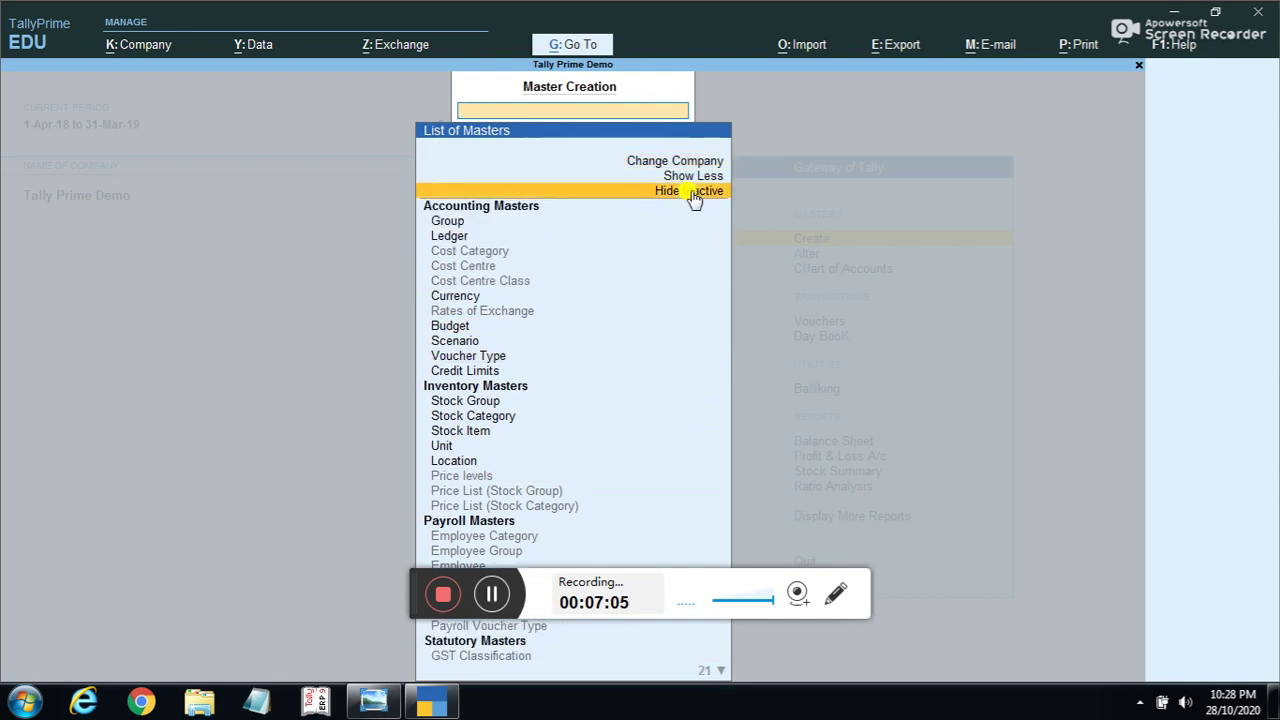
# Hide the inactive masters, and view the master alteration list before returning to the Gateway of Tally.
pyautogui.click(695, 197)
pyautogui.press('Escape')
pyautogui.press('Down')
pyautogui.press('Return')
pyautogui.press('Escape')
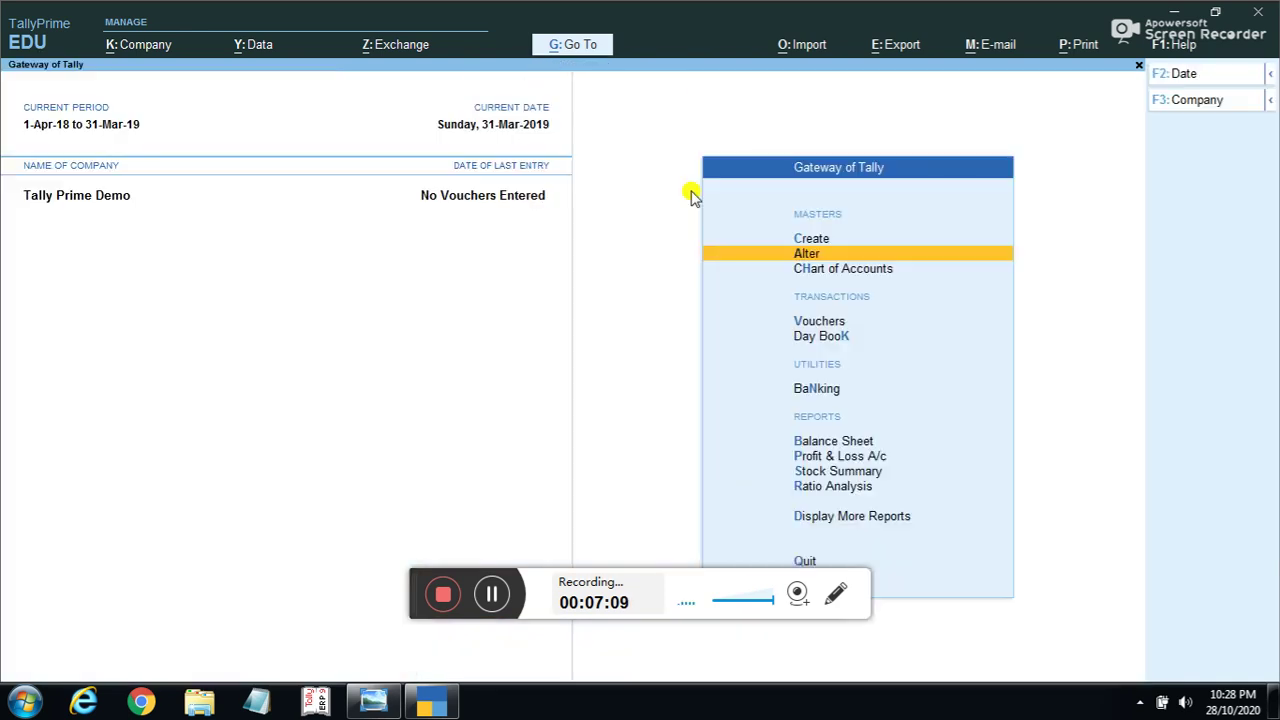
# View the list of masters in the Chart of Accounts and return to the Gateway of Tally.
pyautogui.press('Down')
pyautogui.press('Return')
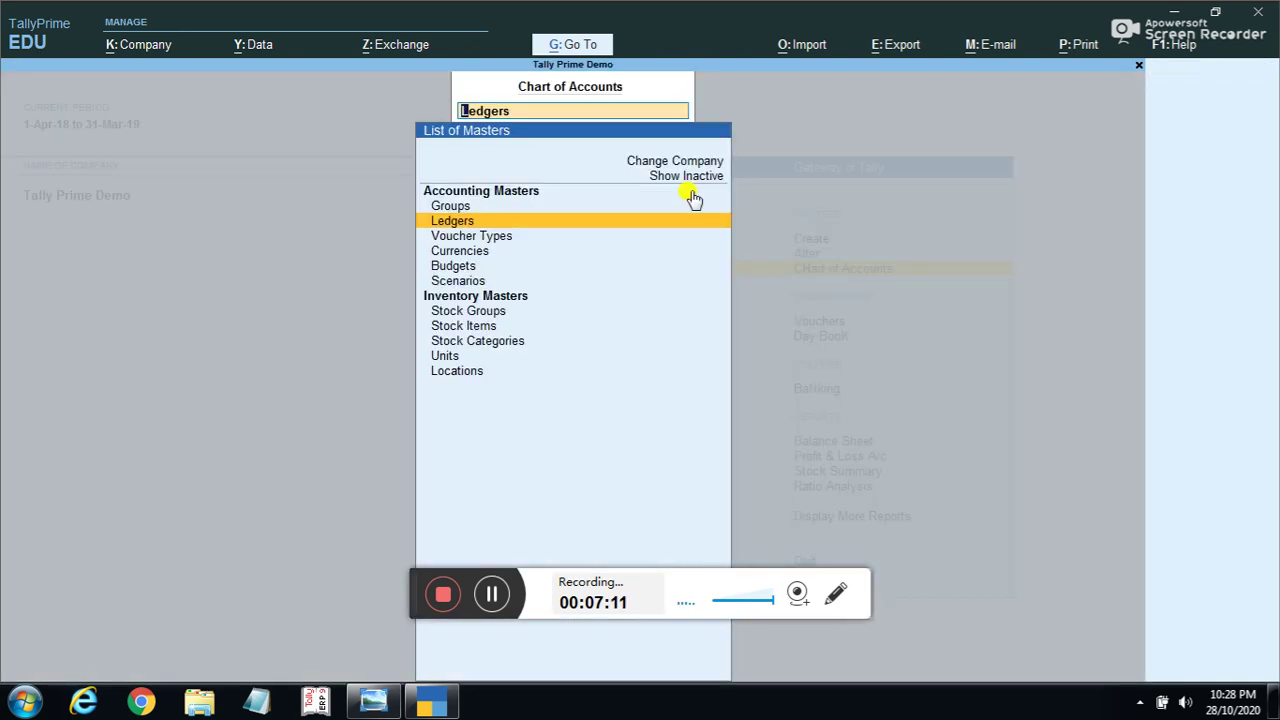
pyautogui.press('Escape')
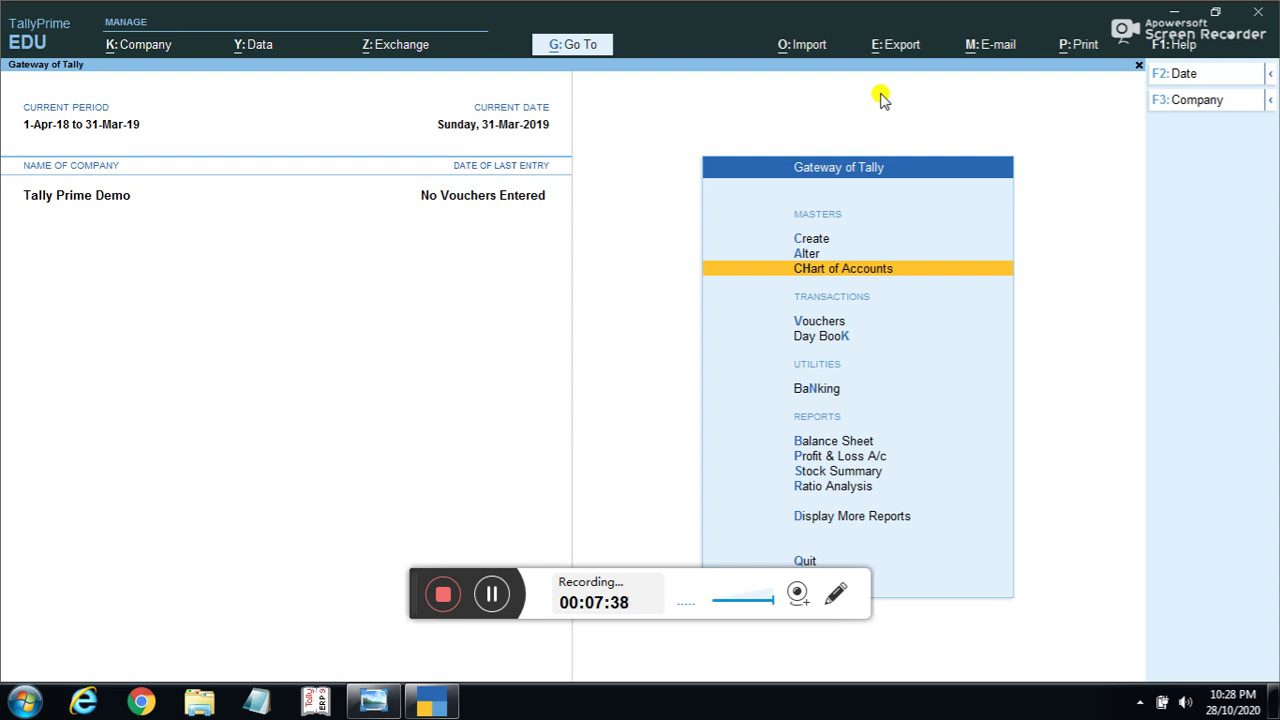
# Open the Company Data Path configuration and list the available drives for choosing a new folder.
pyautogui.click(250, 45)
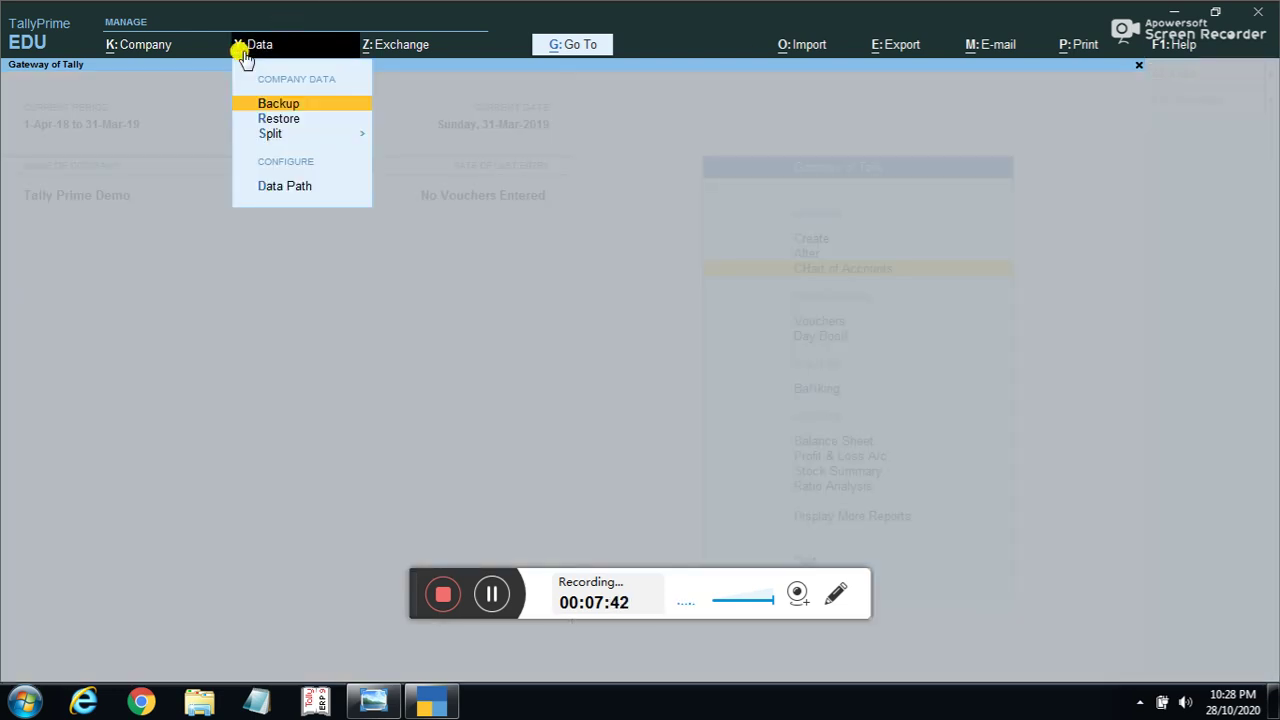
pyautogui.press('Down')
pyautogui.press('Down')
pyautogui.press('Down')
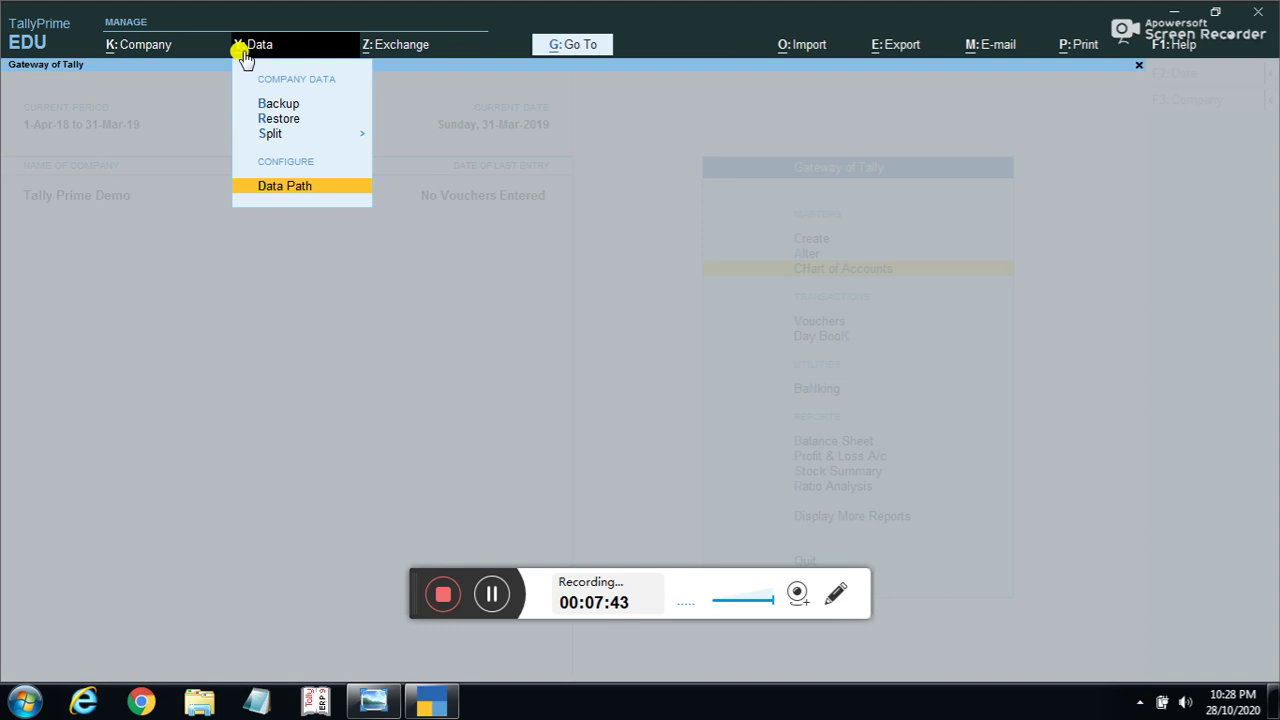
pyautogui.press('Return')
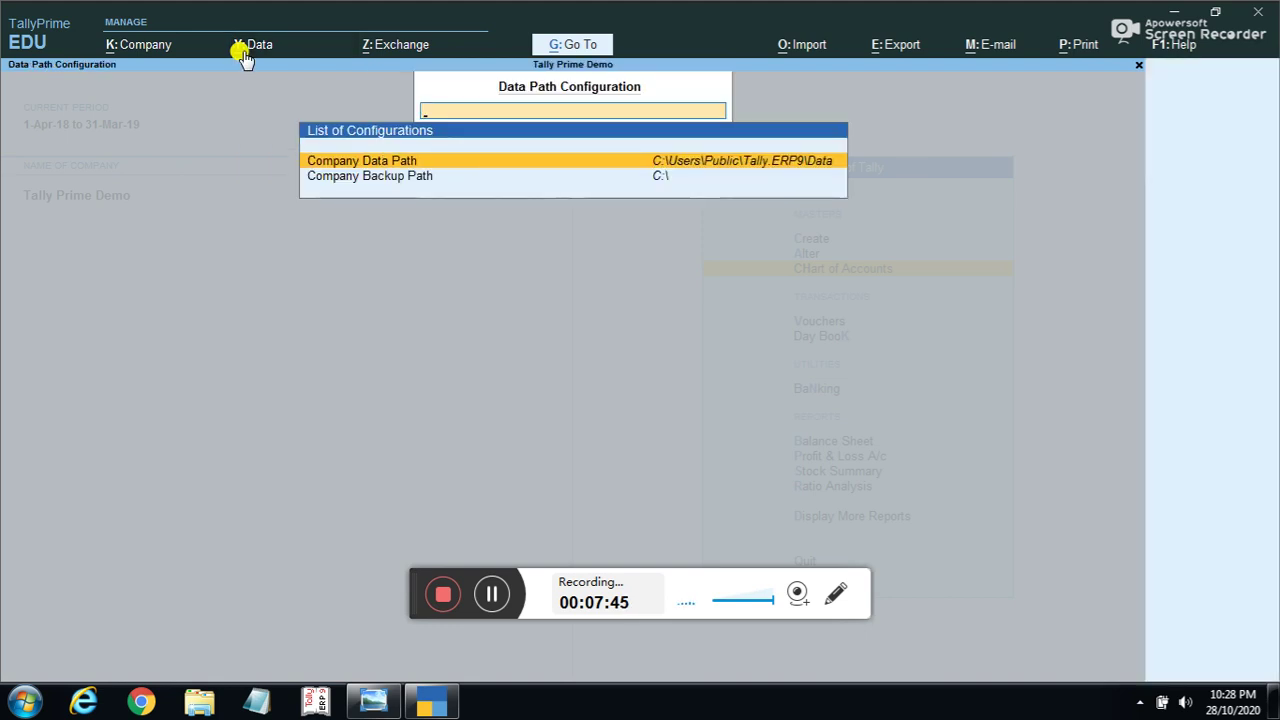
pyautogui.press('Down')
pyautogui.press('Up')
pyautogui.press('Return')
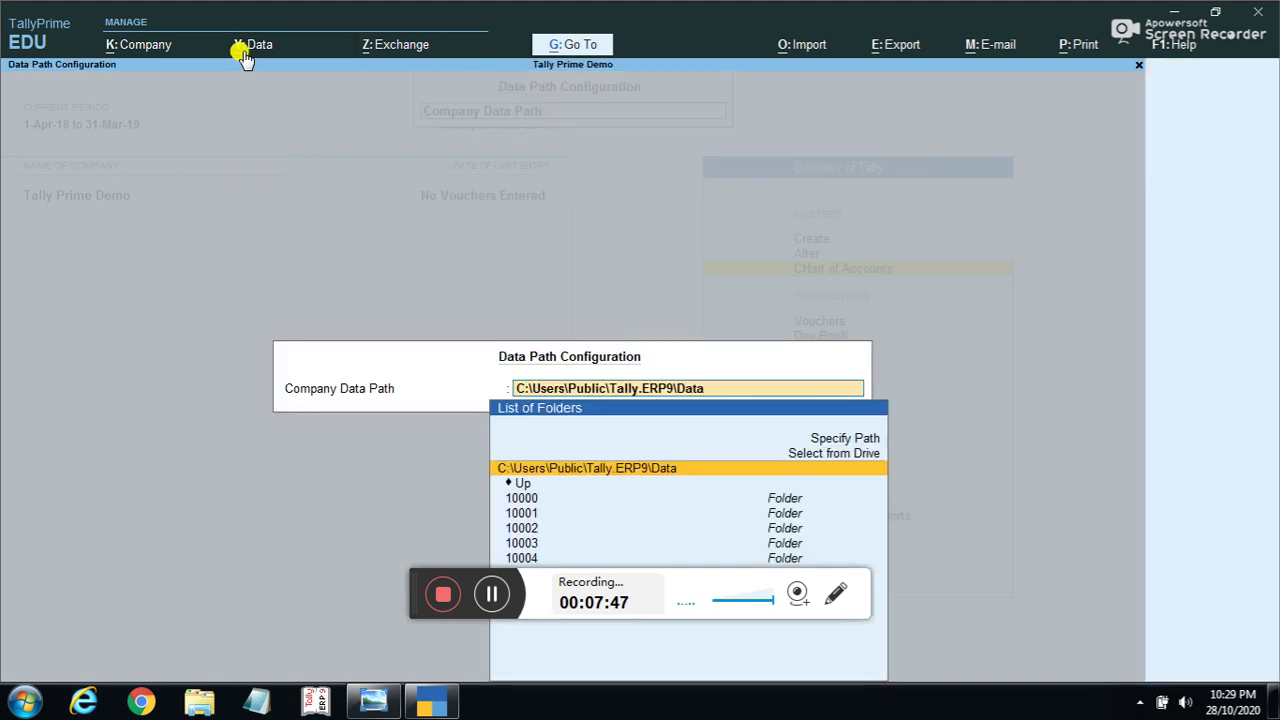
pyautogui.press('Up')
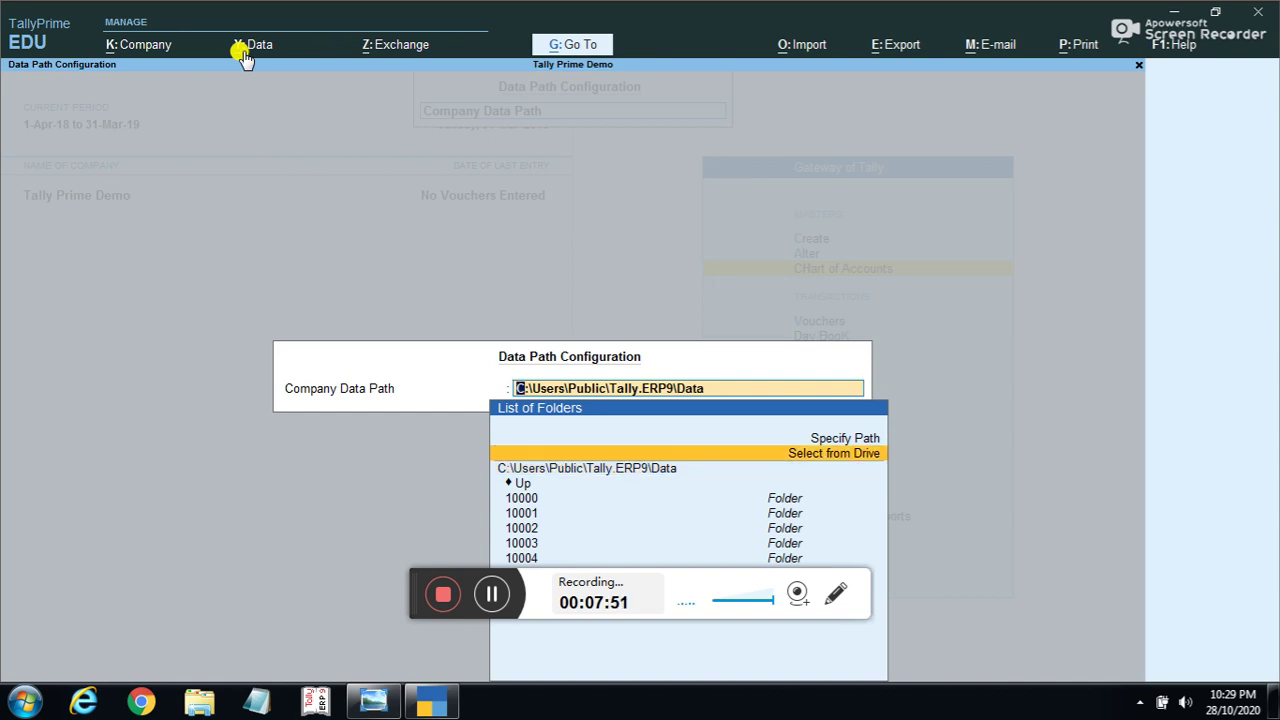
pyautogui.press('Return')
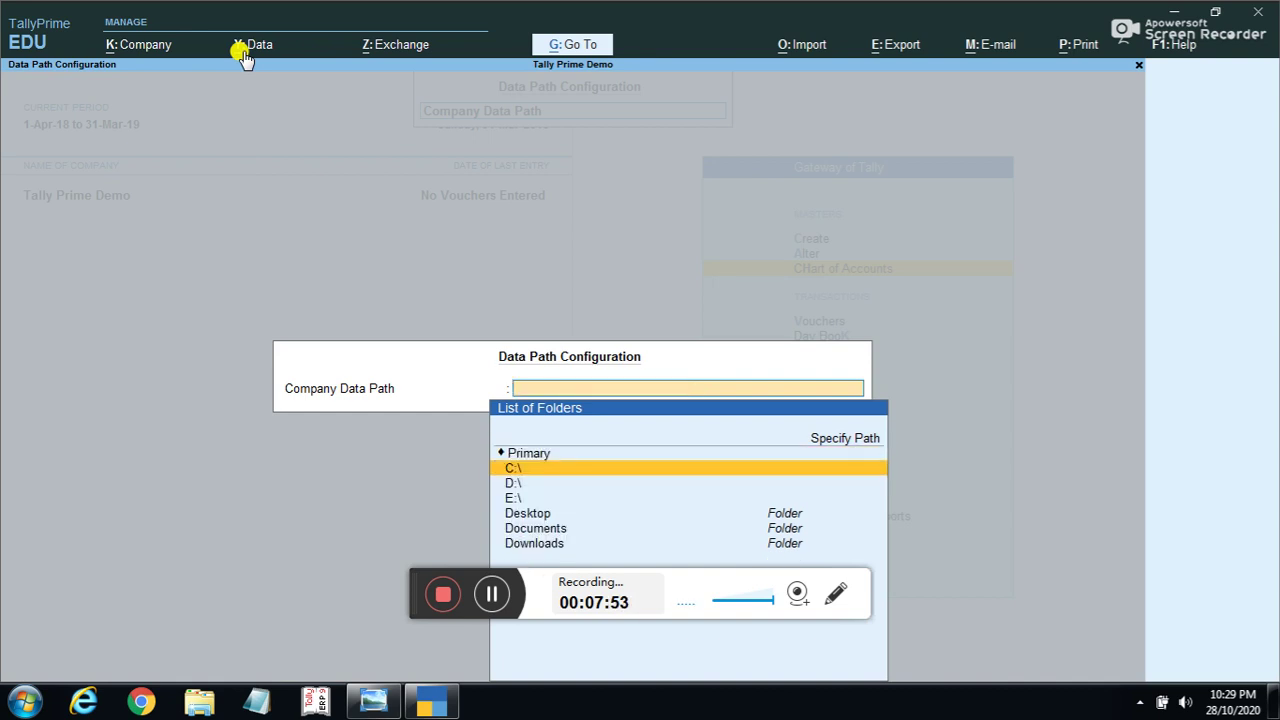
# Open the Desktop folder as the location for the company data path and look through its subfolders.
pyautogui.press('Down')
pyautogui.press('Down')
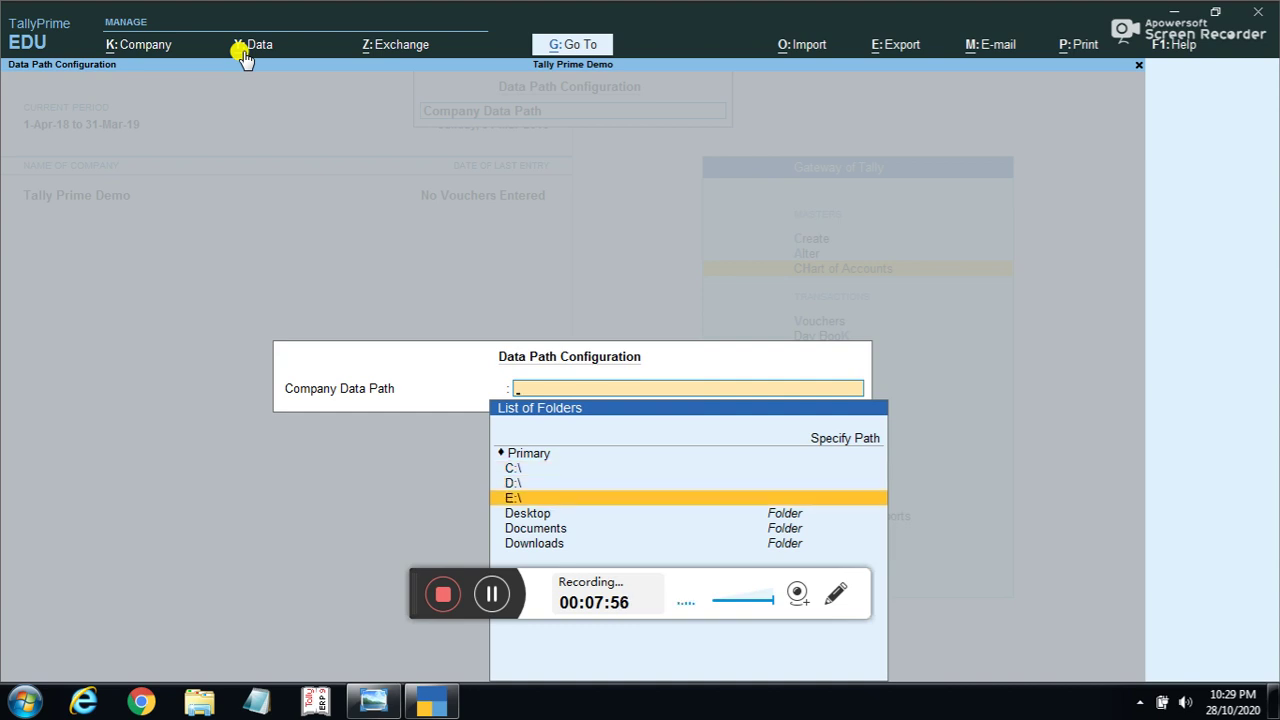
pyautogui.press('Down')
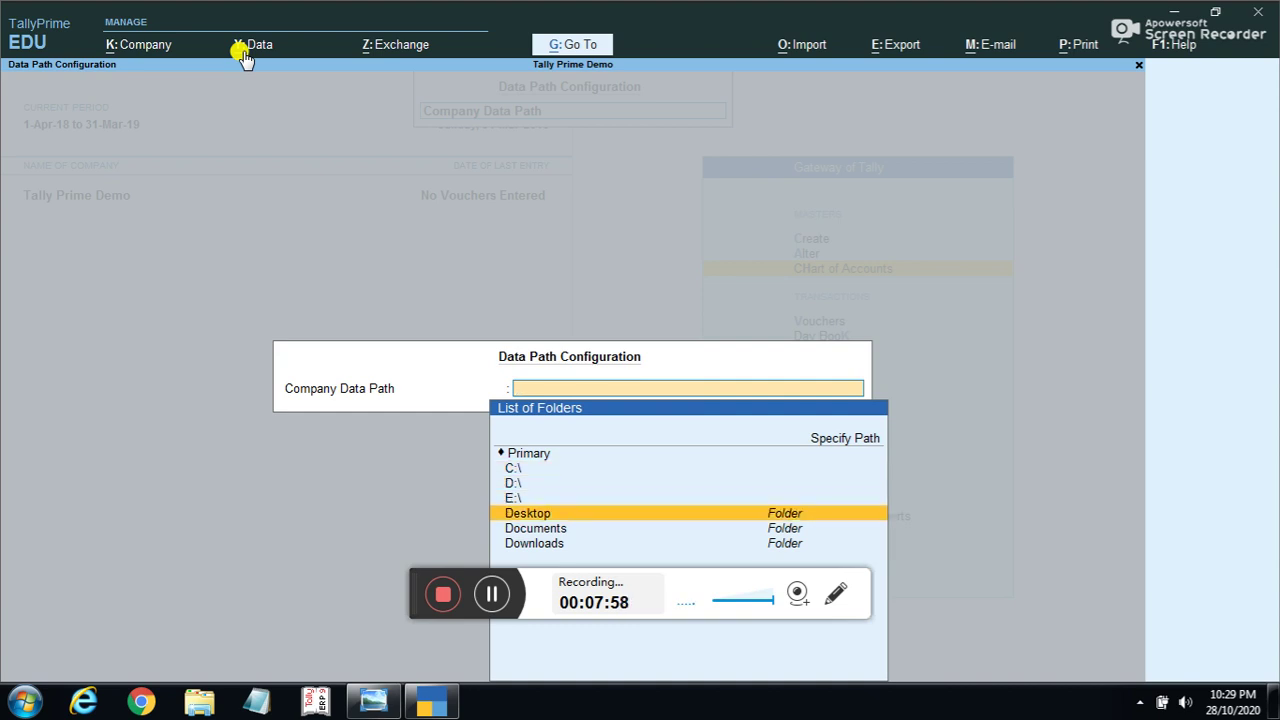
pyautogui.press('Return')
pyautogui.press('Down')
pyautogui.press('Down')
pyautogui.press('Down')
pyautogui.press('Down')
pyautogui.press('Down')
pyautogui.press('Down')
pyautogui.press('Down')
pyautogui.press('Down')
pyautogui.press('Down')
pyautogui.press('Down')
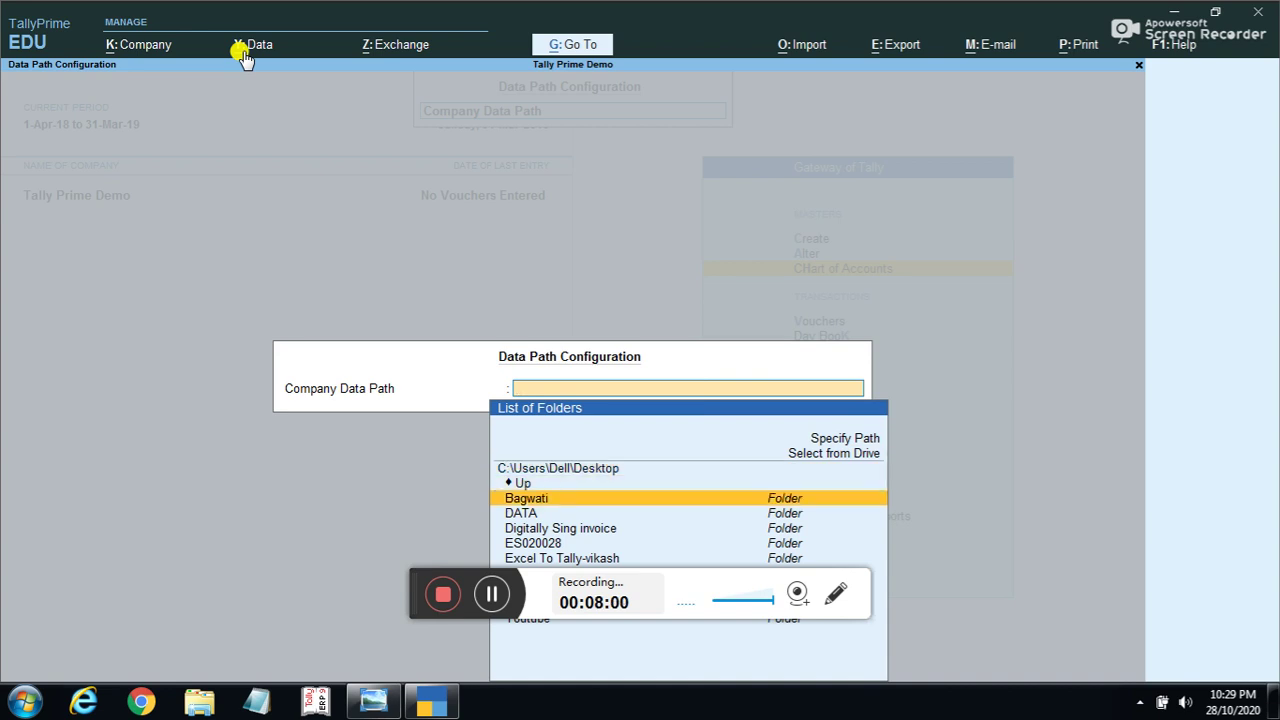
# Set the company data path to the DATA folder on the Desktop, C:\Users\Dell\Desktop\DATA.
pyautogui.press('Up')
pyautogui.press('Up')
pyautogui.press('Up')
pyautogui.press('Up')
pyautogui.press('Up')
pyautogui.press('Up')
pyautogui.press('Up')
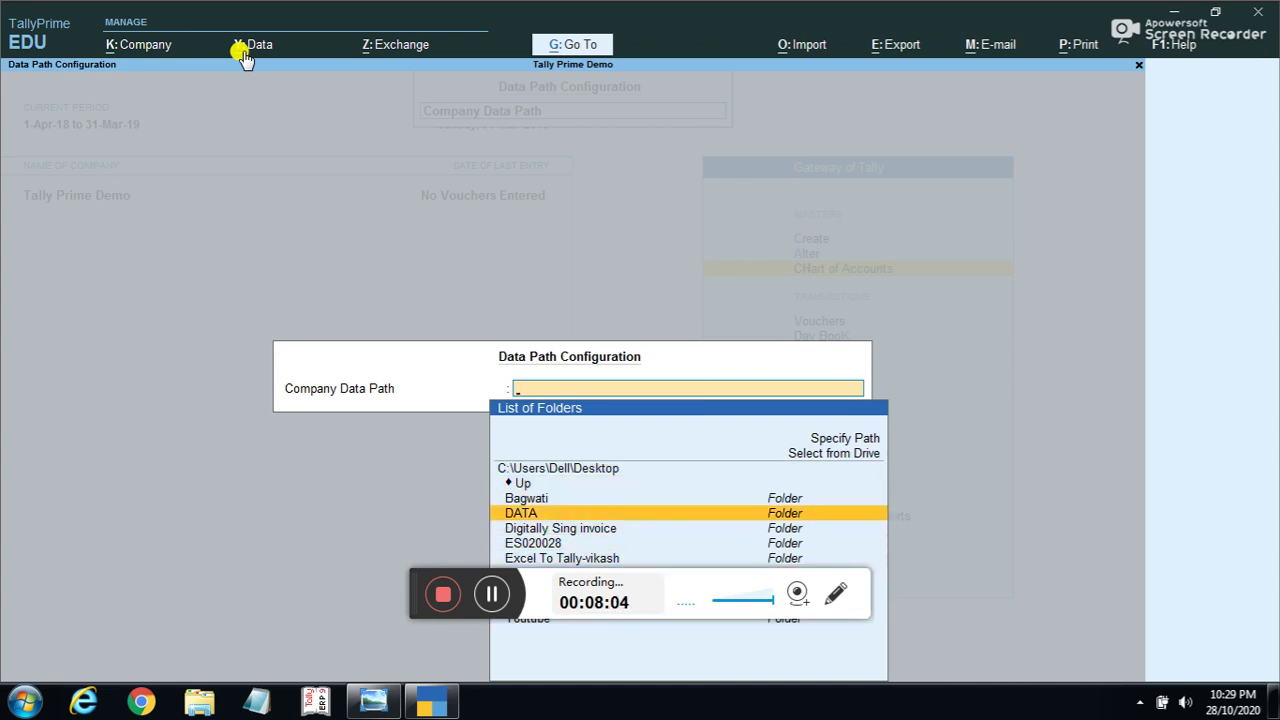
pyautogui.press('Return')
pyautogui.press('Down')
pyautogui.press('Down')
pyautogui.press('Down')
pyautogui.press('Down')
pyautogui.press('Down')
pyautogui.press('Up')
pyautogui.press('Up')
pyautogui.press('Up')
pyautogui.press('Up')
pyautogui.press('Up')
pyautogui.press('Return')
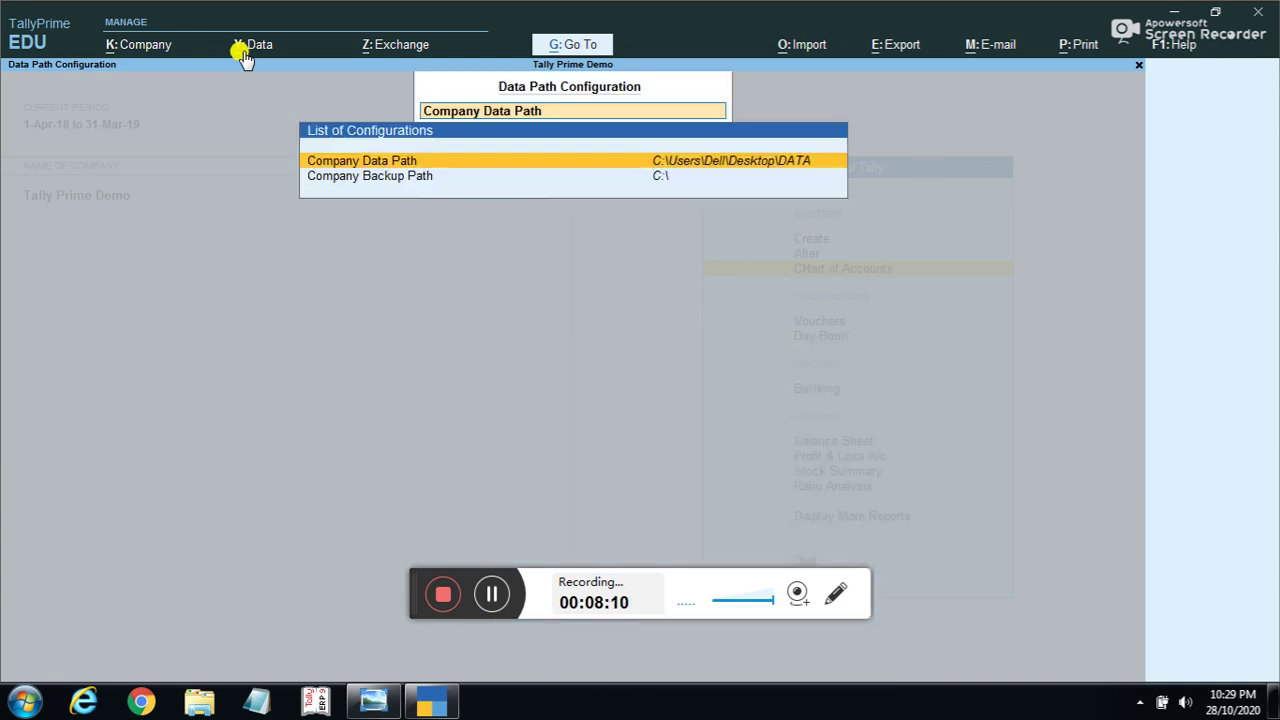
# Change the company data path to the subfolder C:\Users\Dell\Desktop\DATA\10000 and return to the Gateway of Tally.
pyautogui.press('Return')
pyautogui.press('Down')
pyautogui.press('Down')
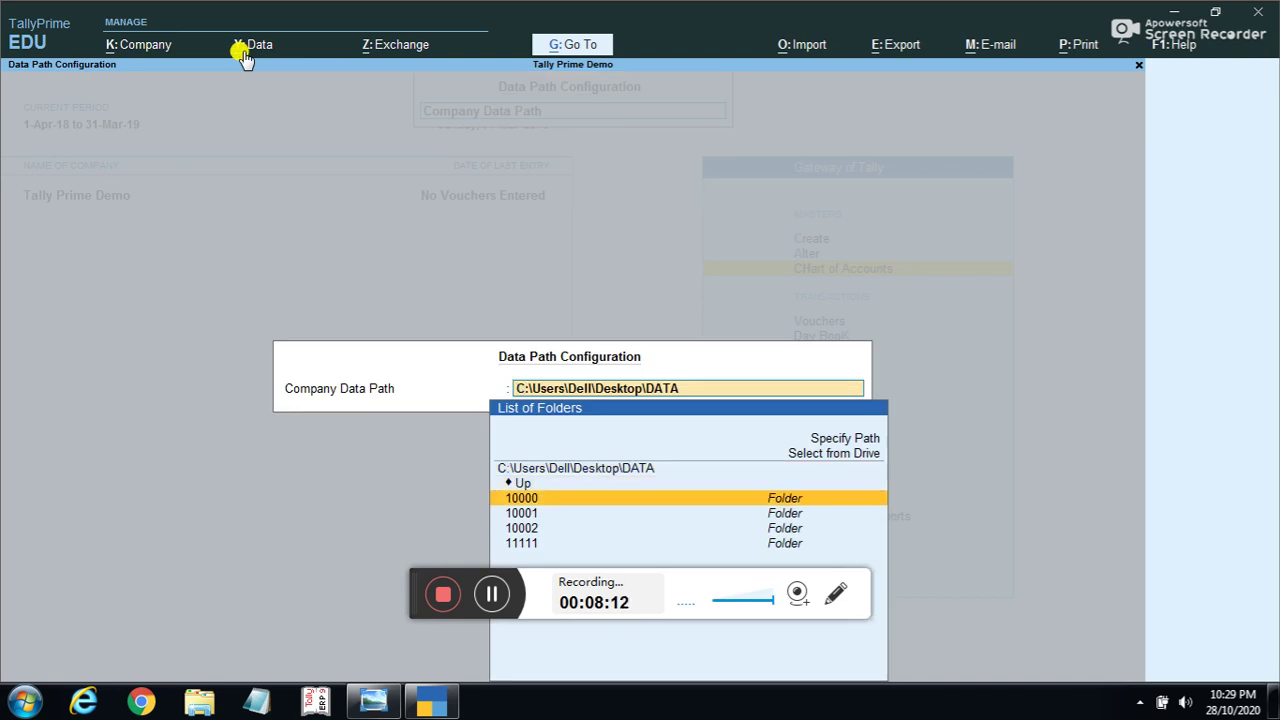
pyautogui.press('Return')
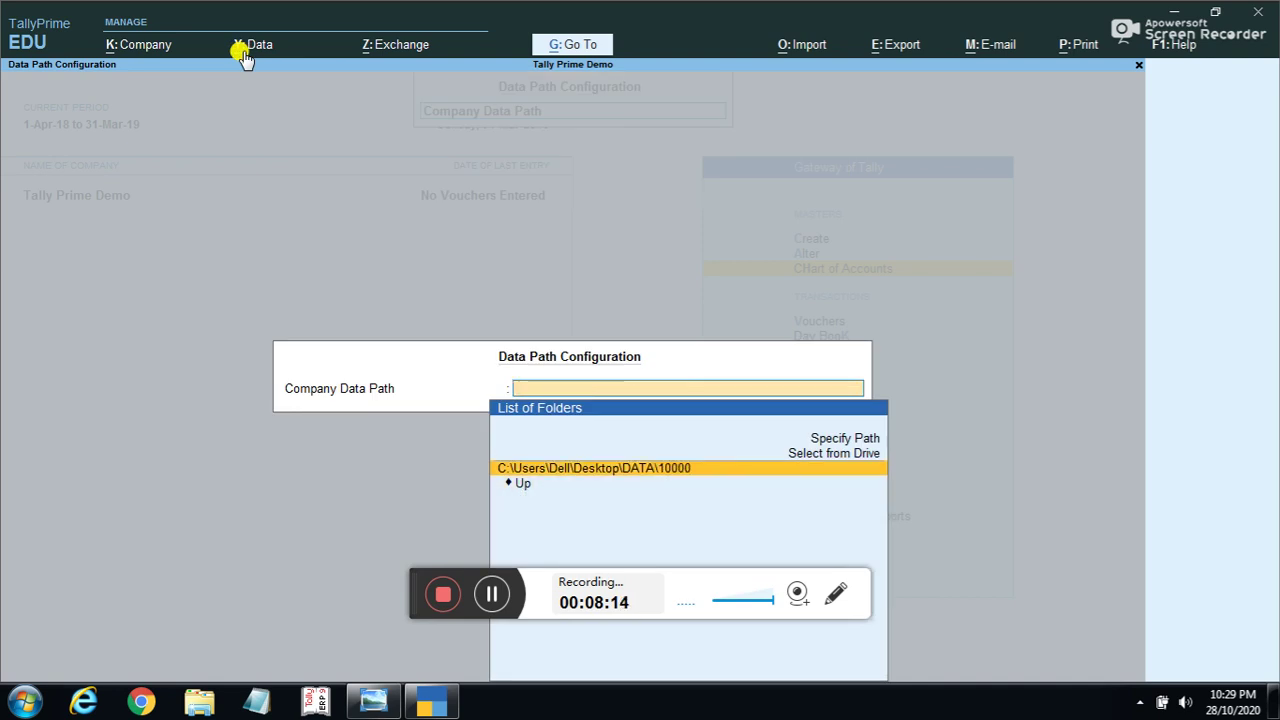
pyautogui.press('Return')
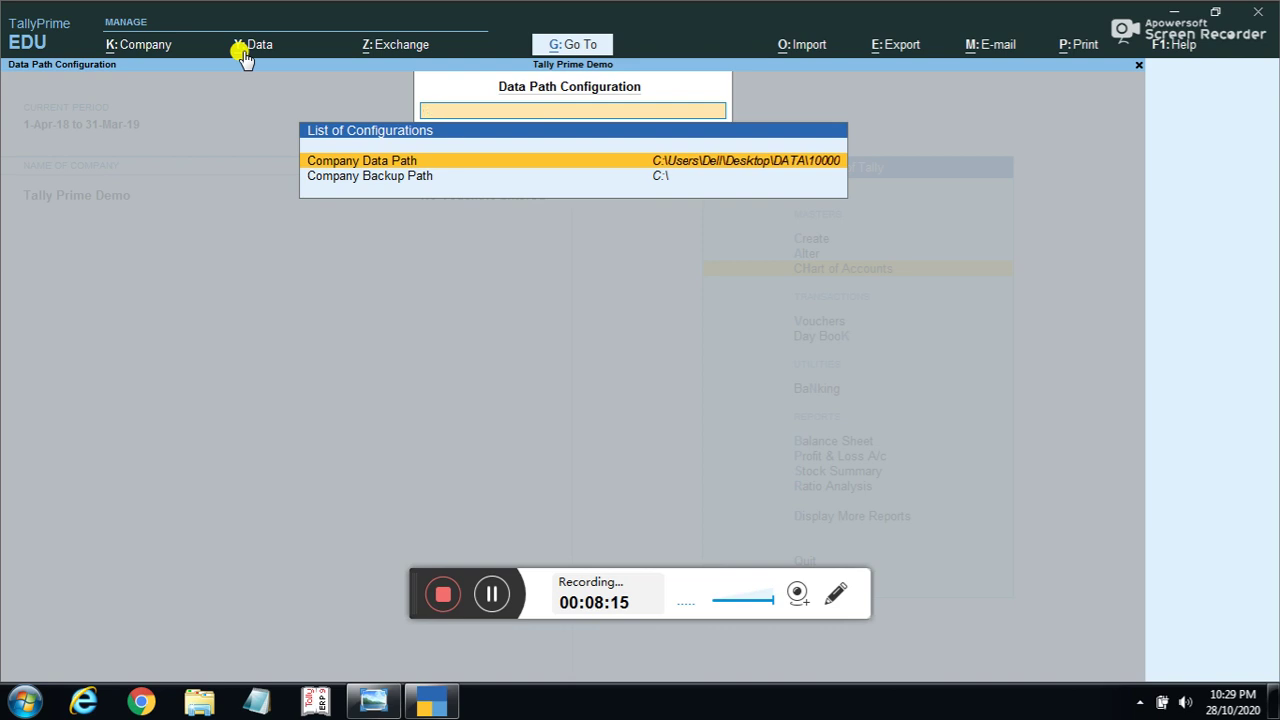
pyautogui.press('Escape')
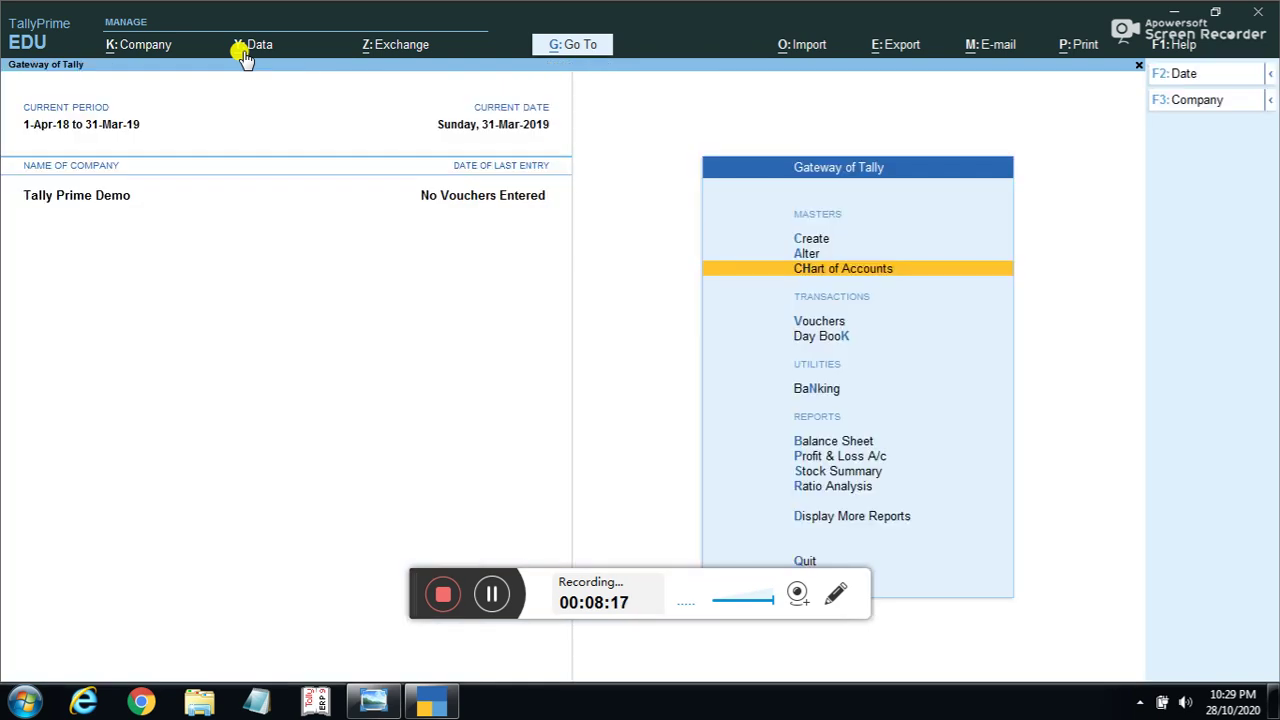
# Reopen the data path configuration to view the company data and backup paths.
pyautogui.click(255, 48)
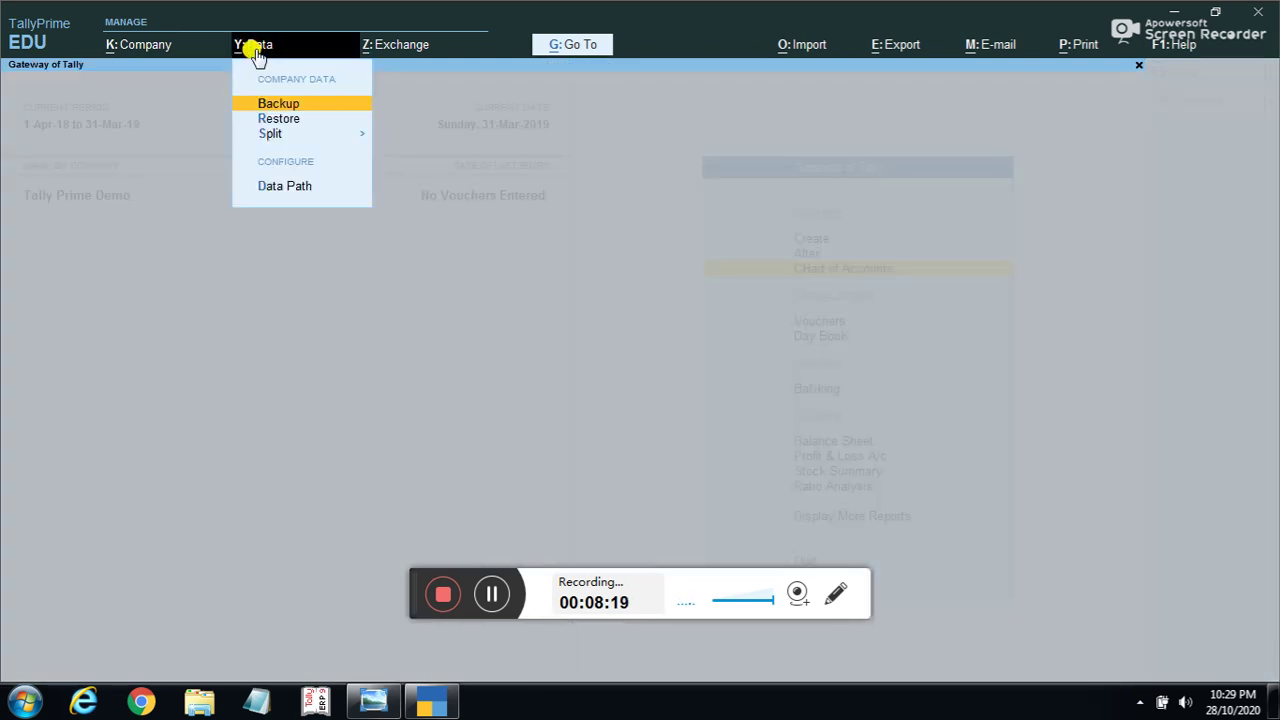
pyautogui.click(255, 48)
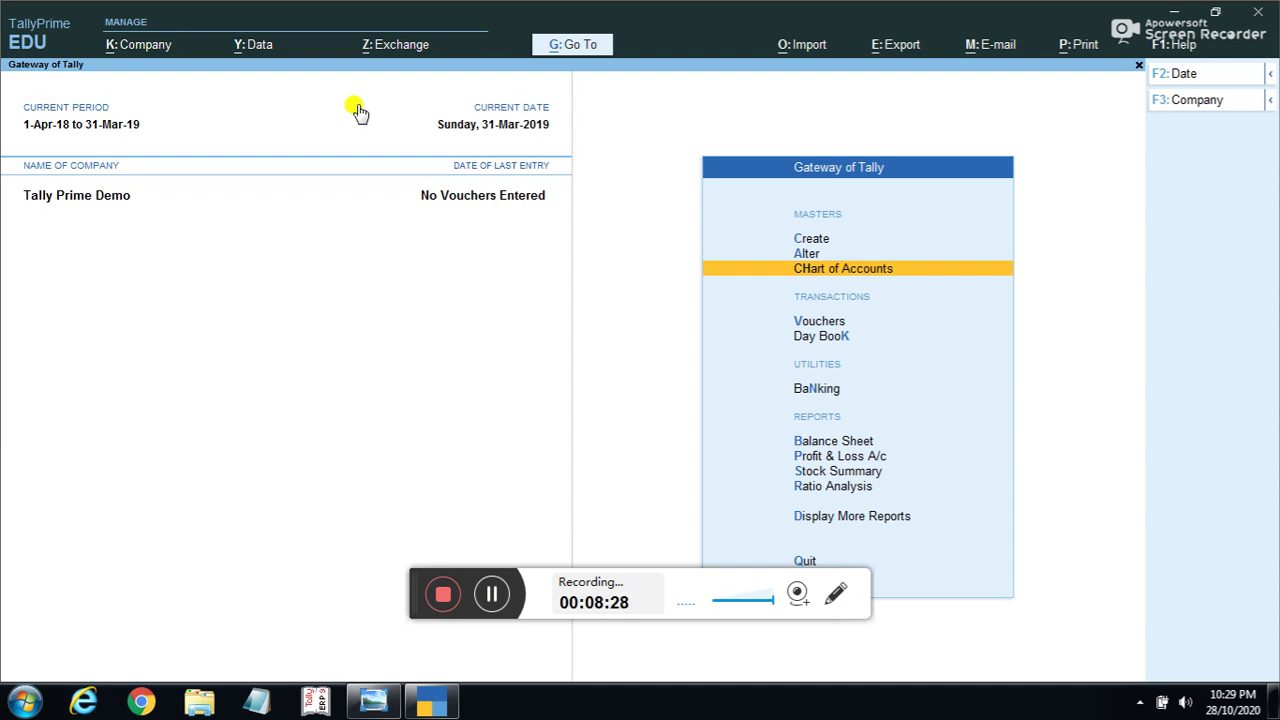
pyautogui.click(250, 46)
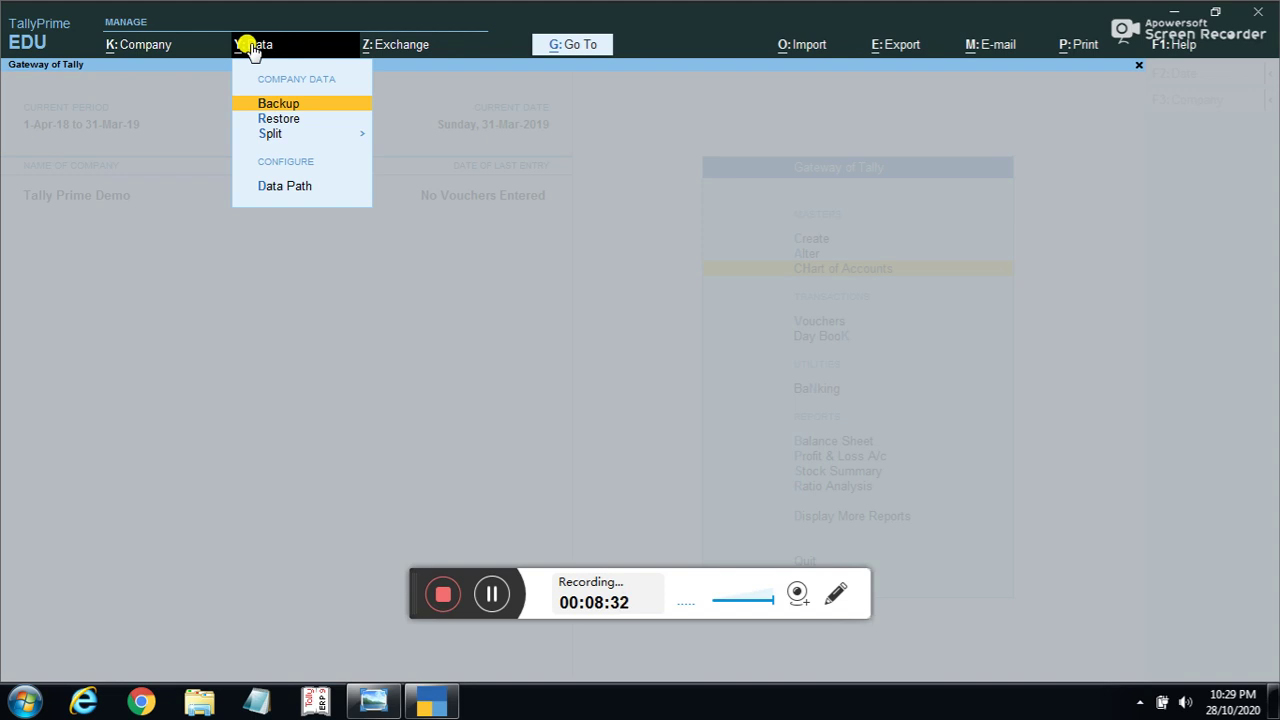
pyautogui.press('Down')
pyautogui.press('Down')
pyautogui.press('Down')
pyautogui.press('Down')
pyautogui.press('Down')
pyautogui.press('Down')
pyautogui.press('Down')
pyautogui.press('Down')
pyautogui.press('Down')
pyautogui.press('Down')
pyautogui.press('Down')
pyautogui.press('Down')
pyautogui.press('Down')
pyautogui.press('Down')
pyautogui.press('Down')
pyautogui.press('Return')
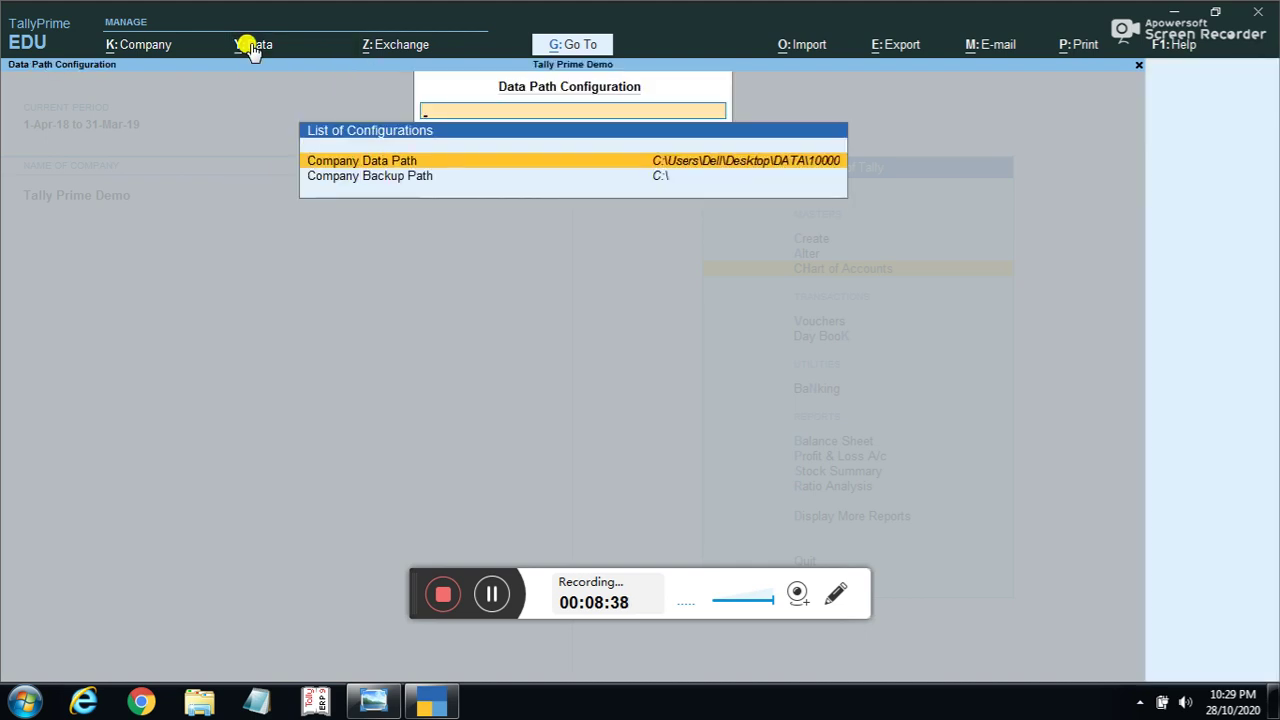
# View the drives and folders offered for the Company Backup Path, and return to the Gateway of Tally without choosing one.
pyautogui.press('Down')
pyautogui.press('Return')
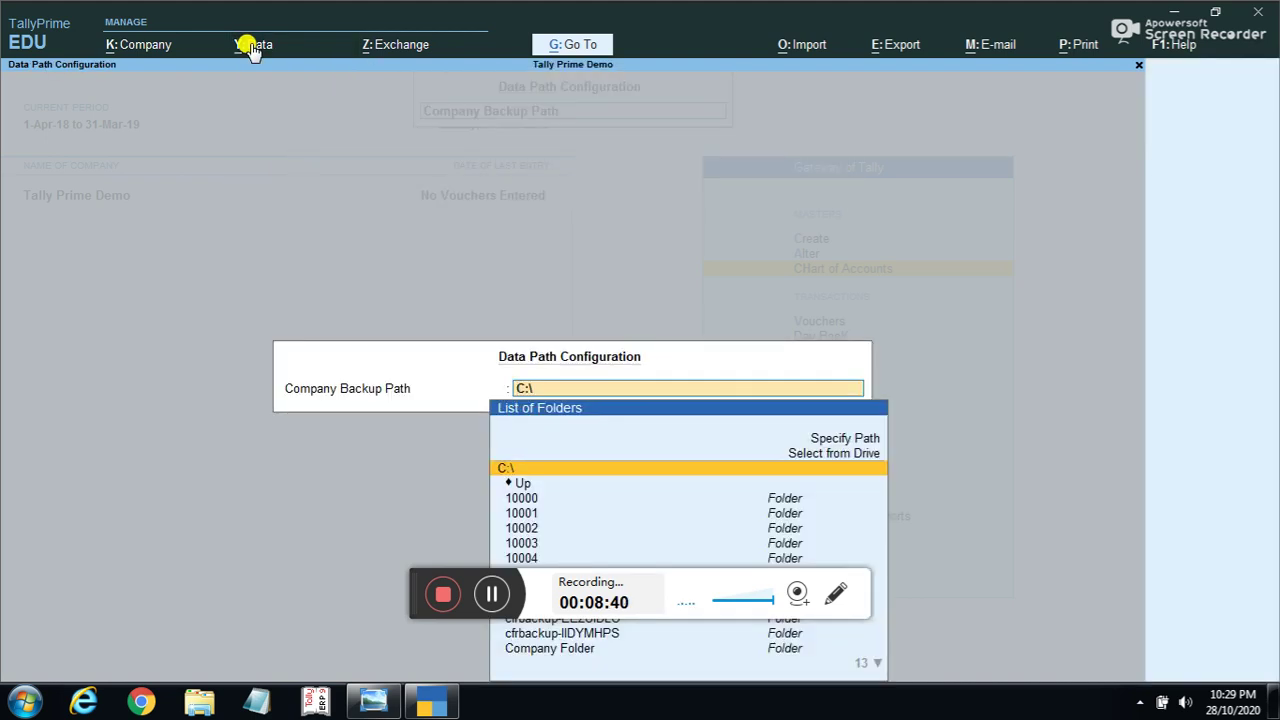
pyautogui.press('Up')
pyautogui.press('Return')
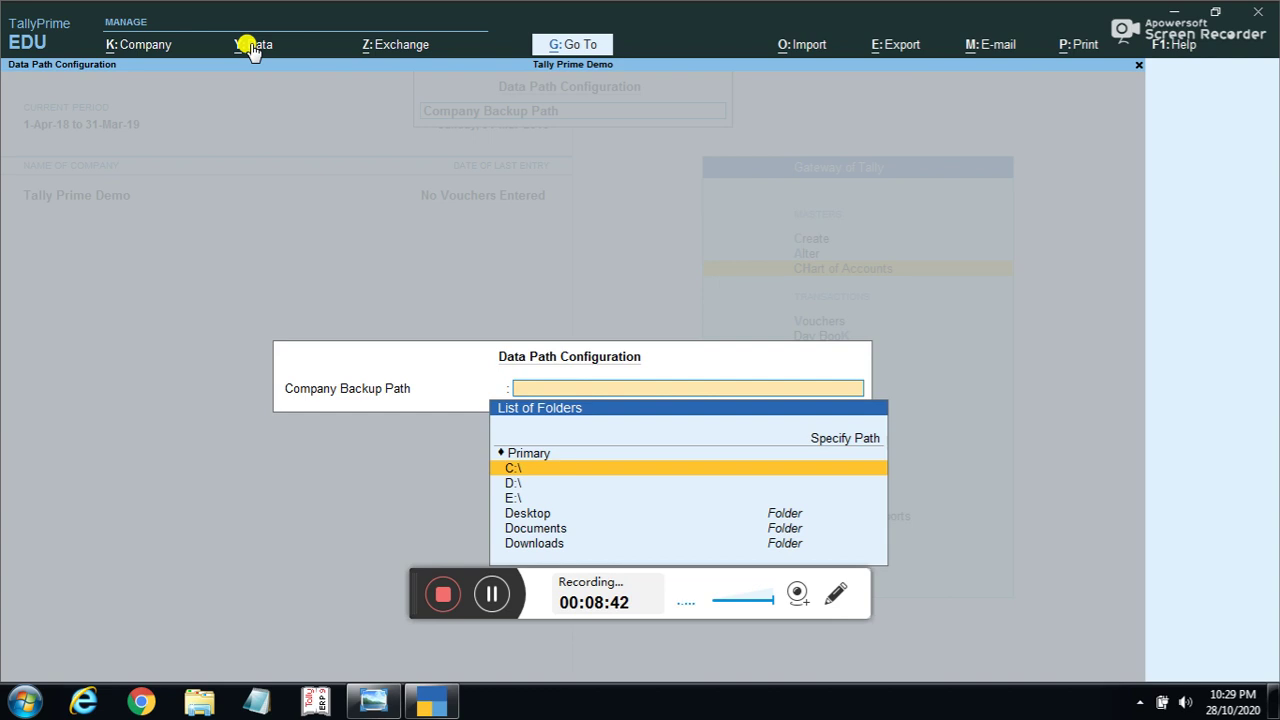
pyautogui.press('Down')
pyautogui.press('Down')
pyautogui.press('Down')
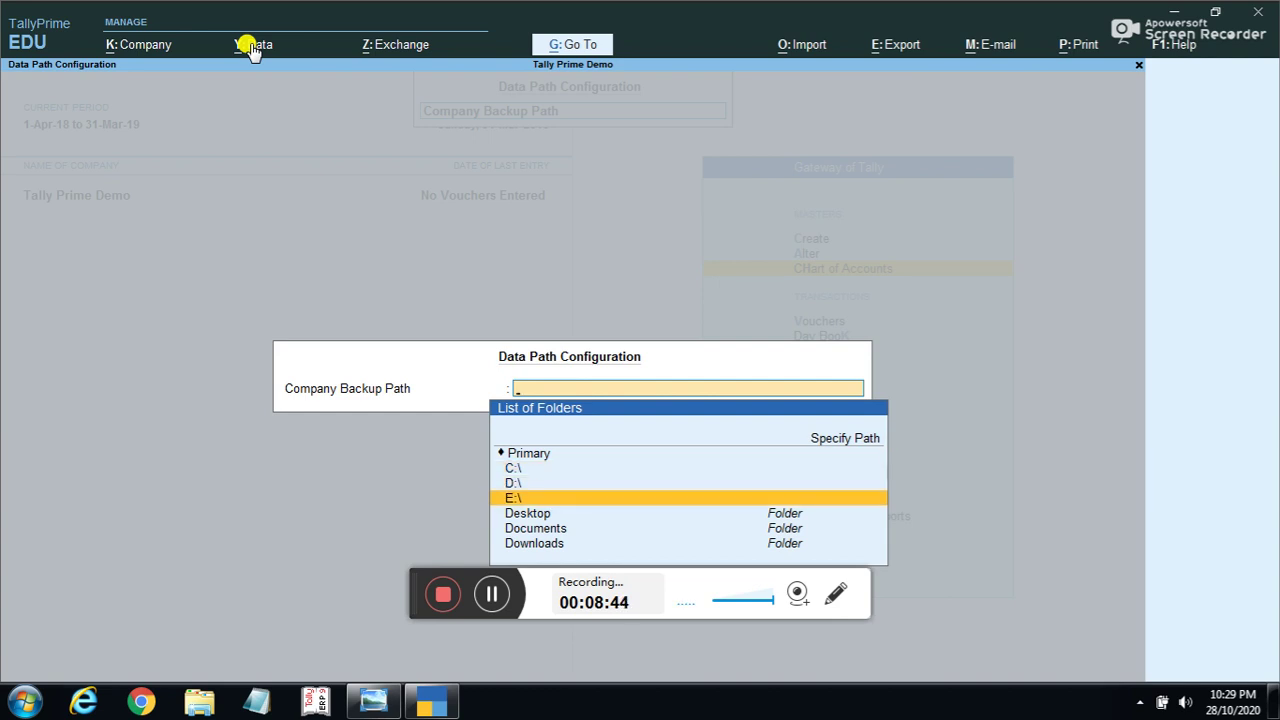
pyautogui.press('Down')
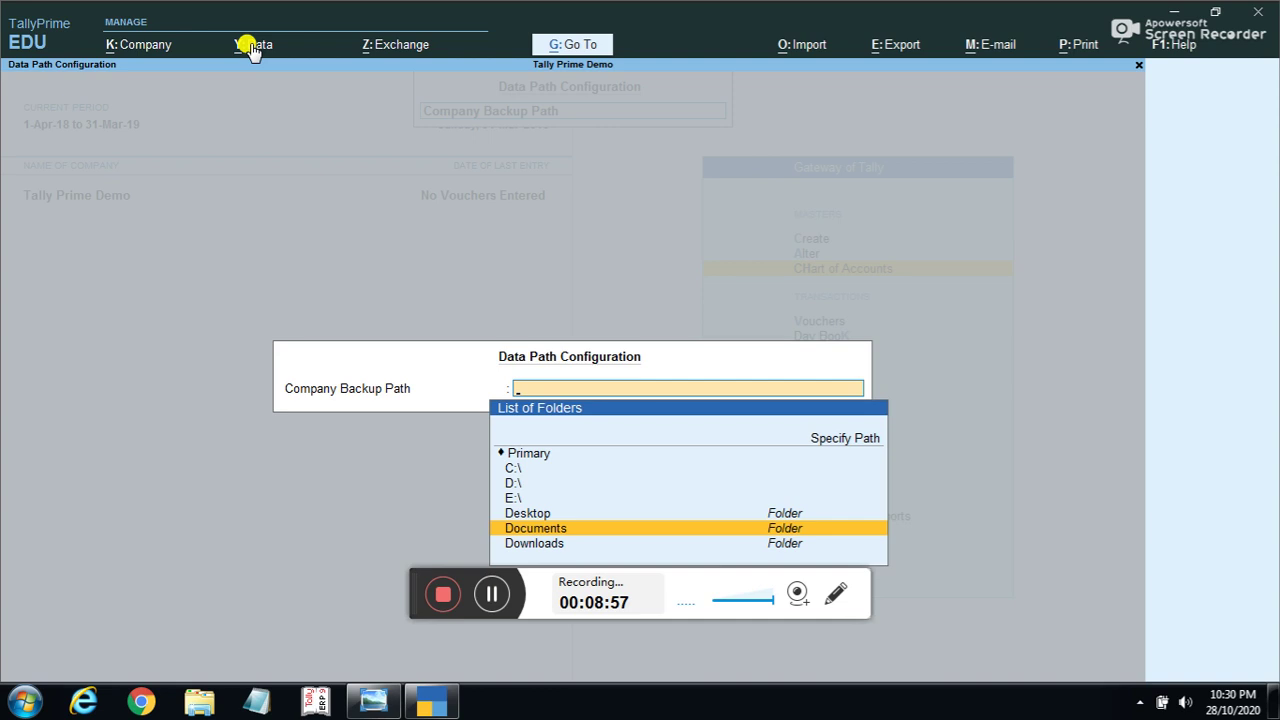
pyautogui.press('Escape')
pyautogui.press('Escape')
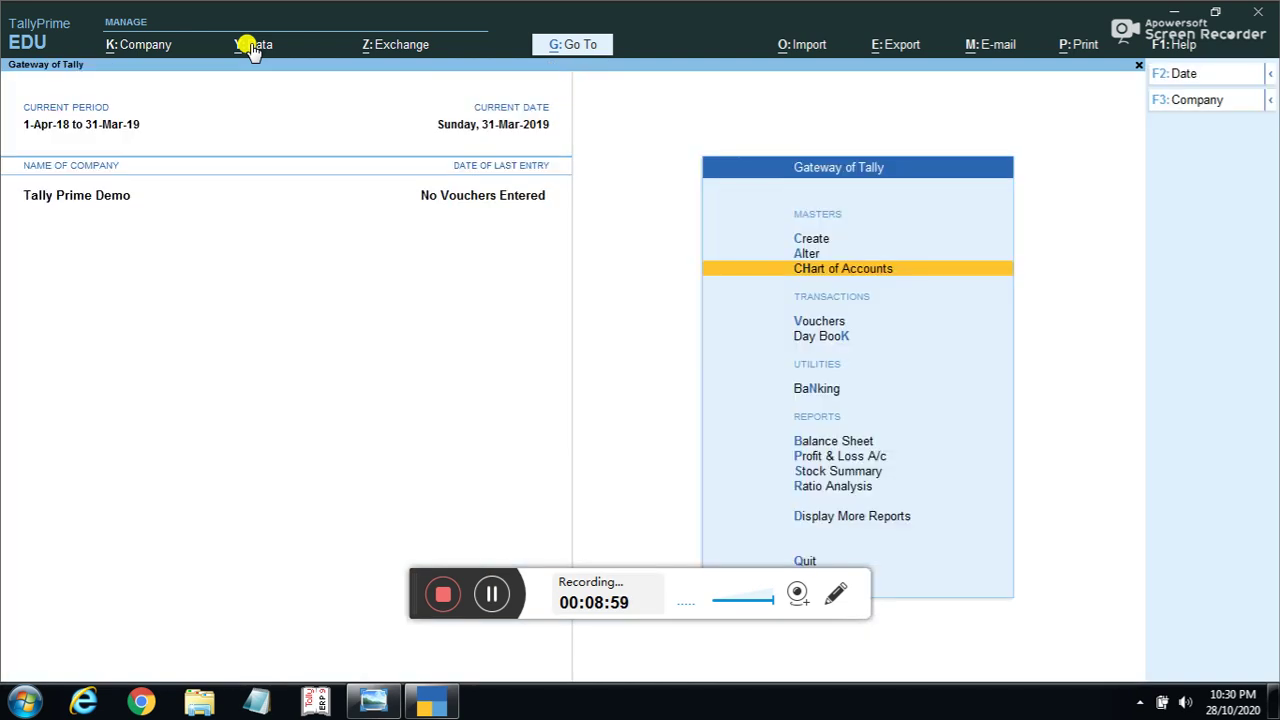
# View the company's Security And User Access settings and leave them without saving.
pyautogui.click(145, 46)
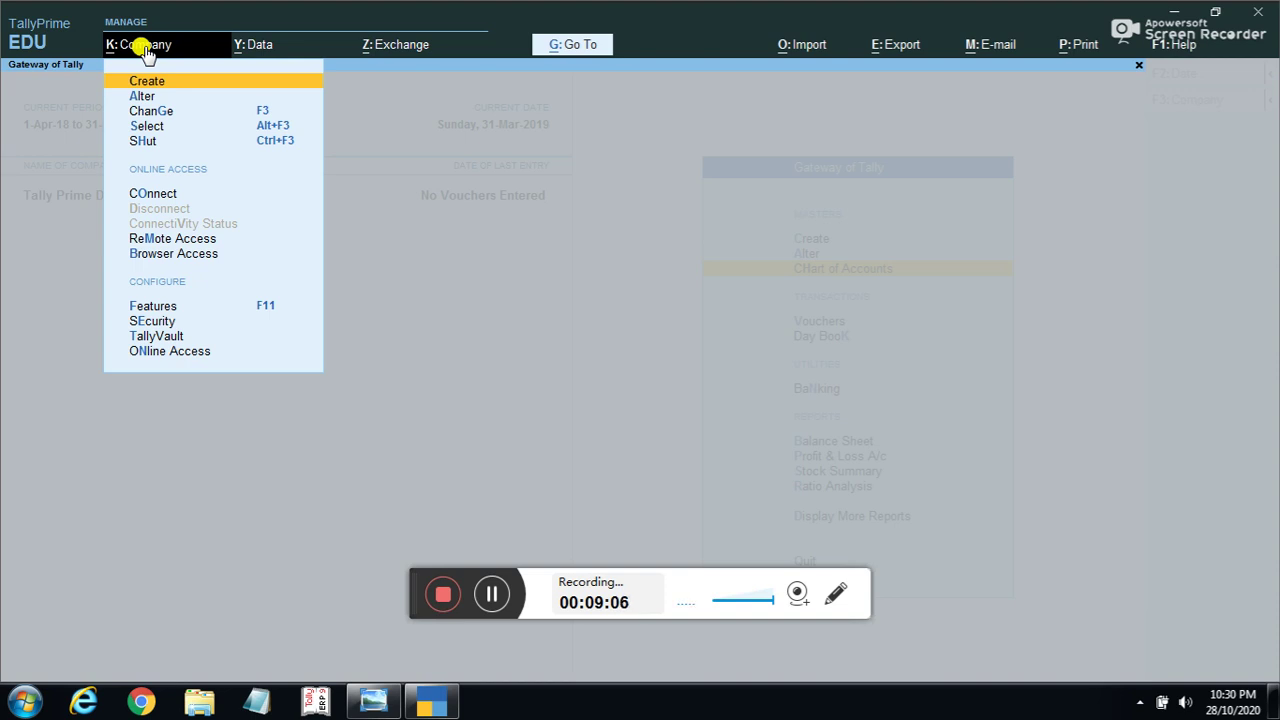
pyautogui.press('Down')
pyautogui.press('Down')
pyautogui.press('Down')
pyautogui.press('Down')
pyautogui.press('Down')
pyautogui.press('Down')
pyautogui.press('Down')
pyautogui.press('Down')
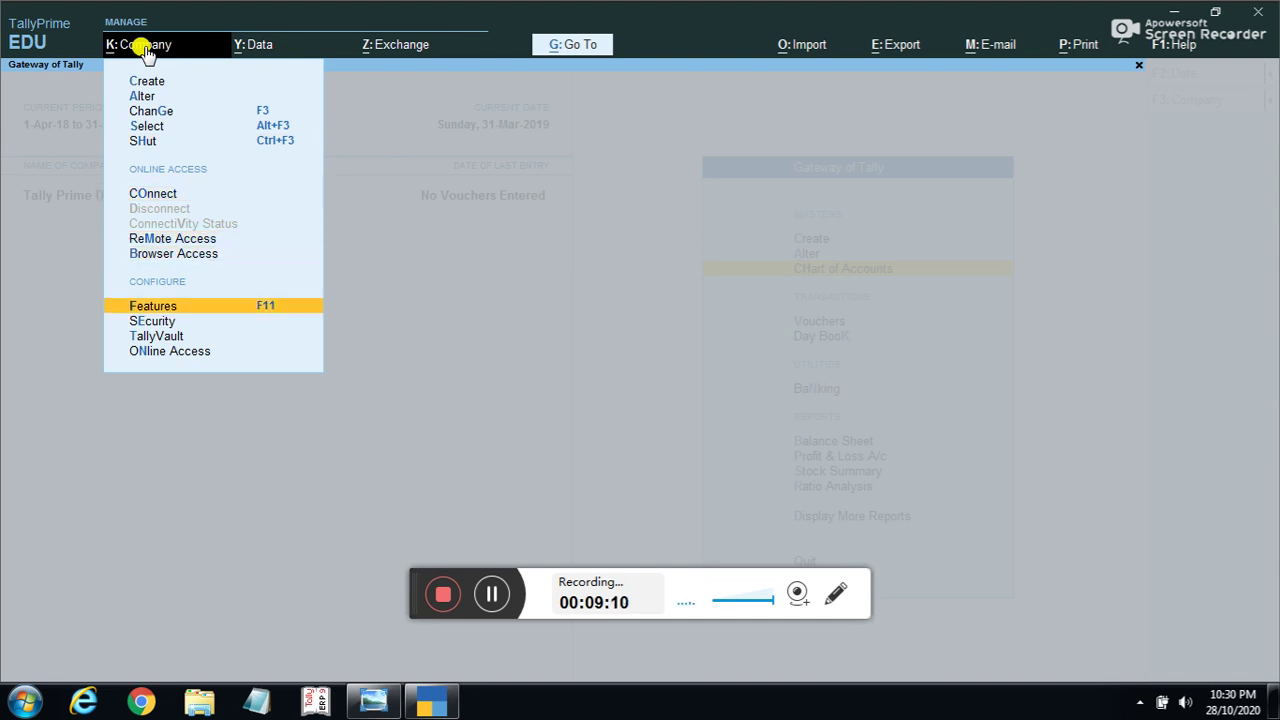
pyautogui.press('Down')
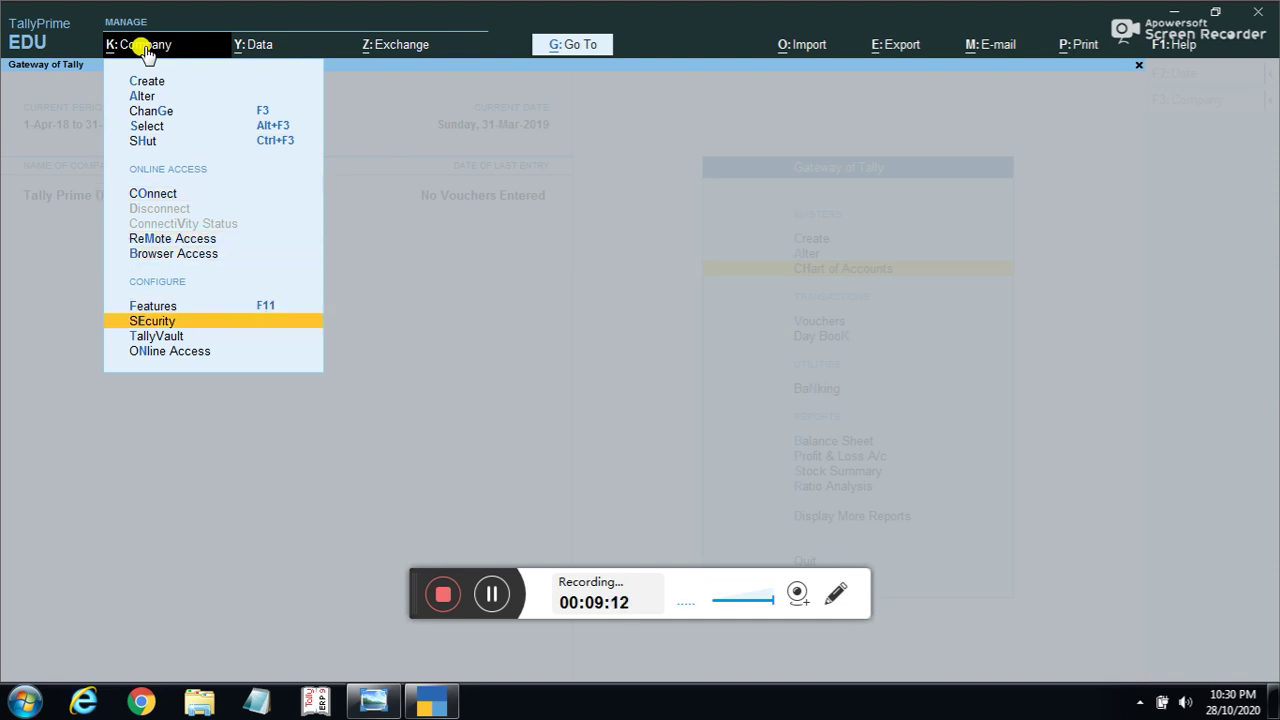
pyautogui.press('Return')
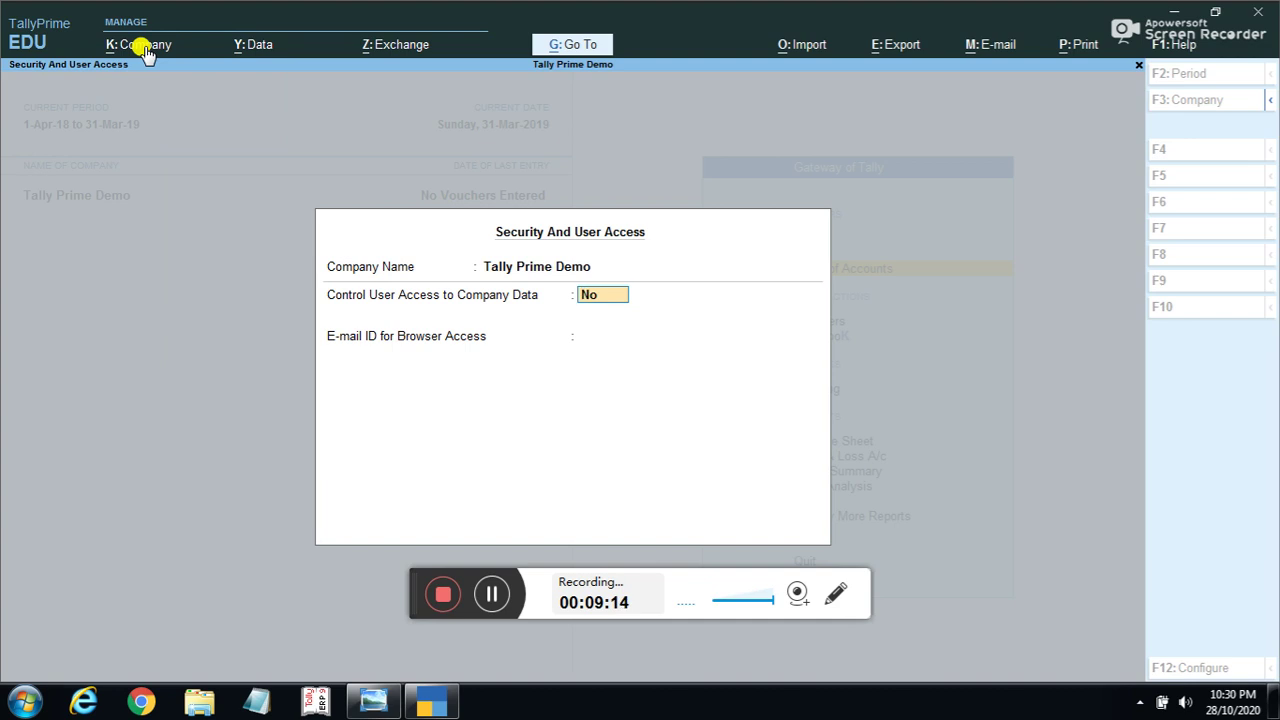
pyautogui.press('BackSpace')
pyautogui.press('Escape')
pyautogui.press('y')
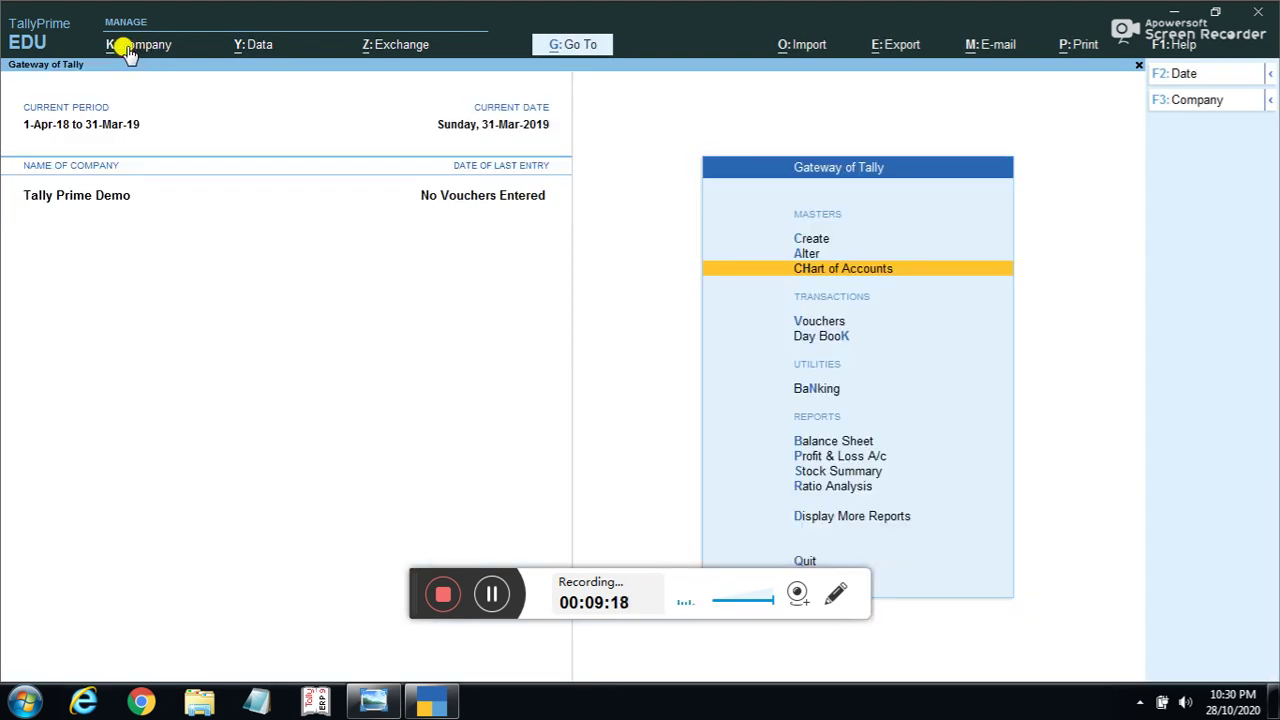
# View the company's Online Access Configuration and return to the Gateway of Tally.
pyautogui.click(123, 50)
pyautogui.press('Down')
pyautogui.press('Down')
pyautogui.press('Down')
pyautogui.press('Down')
pyautogui.press('Down')
pyautogui.press('Down')
pyautogui.press('Down')
pyautogui.press('Down')
pyautogui.press('Down')
pyautogui.press('Down')
pyautogui.press('Down')
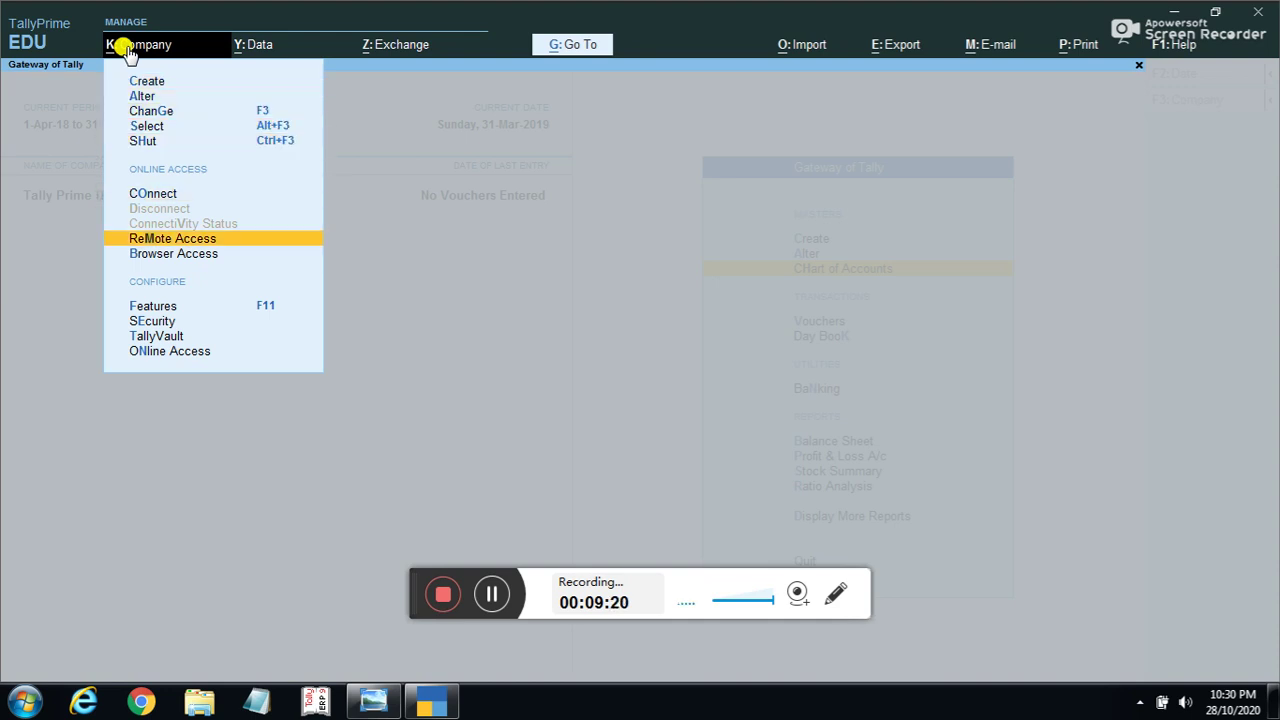
pyautogui.press('Return')
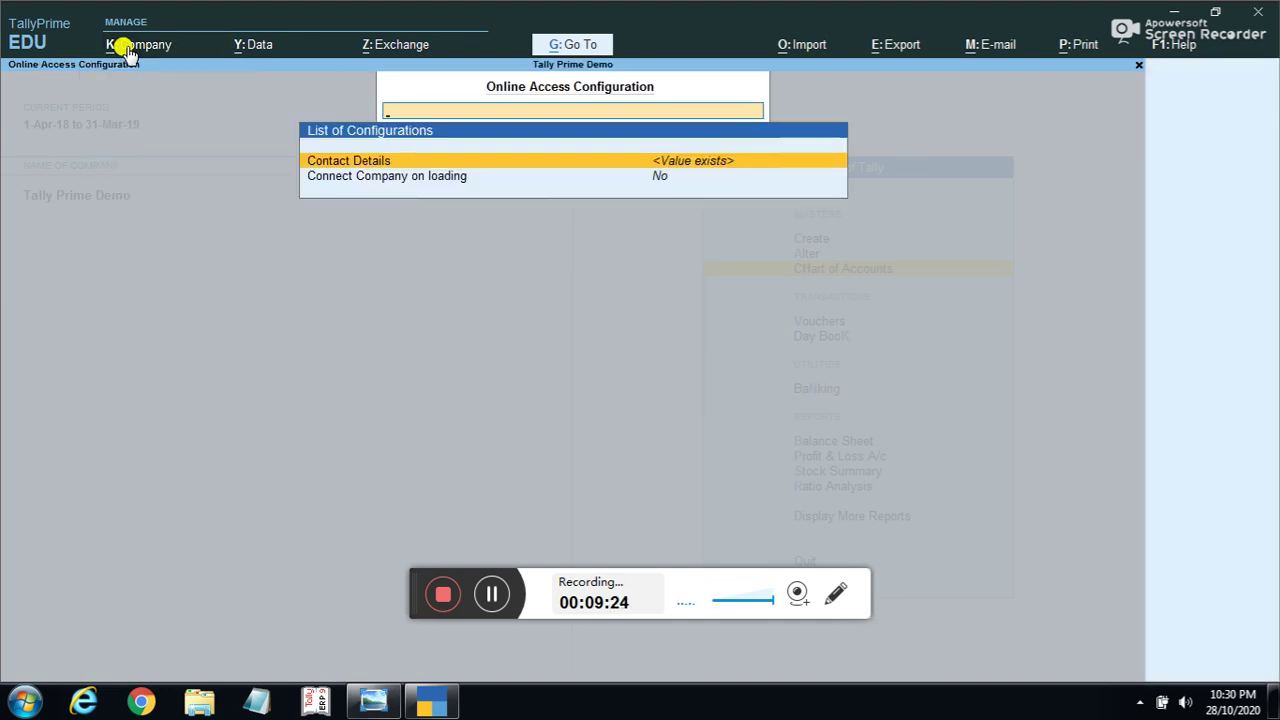
pyautogui.press('Escape')
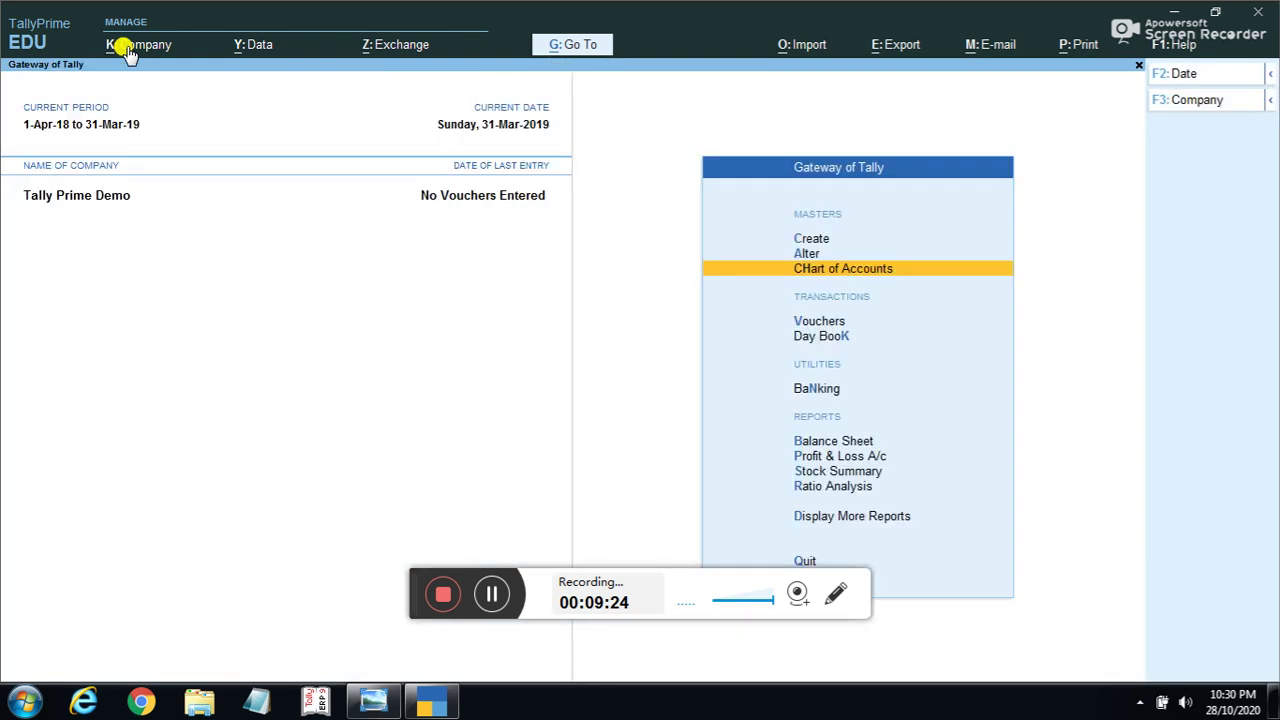
# View the companies and folders offered for restoring company data, and return to the Gateway of Tally without restoring any.
pyautogui.click(243, 47)
pyautogui.press('Down')
pyautogui.press('Down')
pyautogui.press('Up')
pyautogui.press('Up')
pyautogui.press('Down')
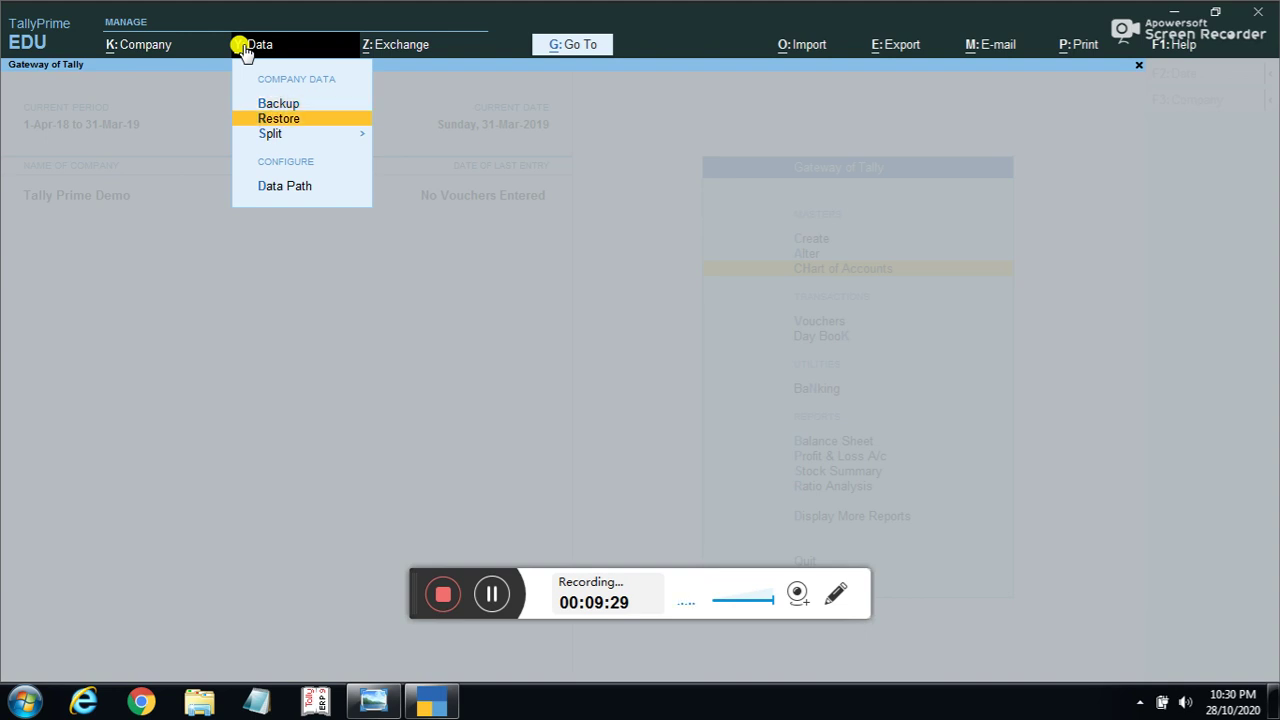
pyautogui.press('Return')
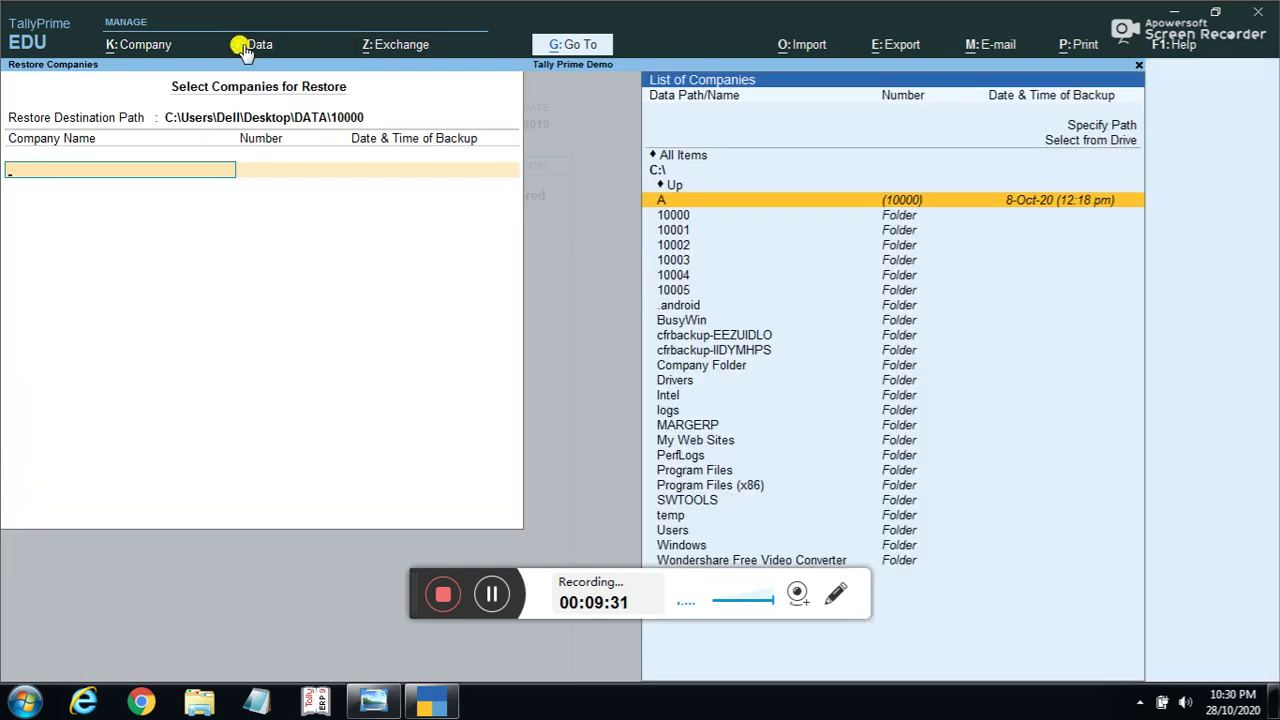
pyautogui.press('Up')
pyautogui.press('Down')
pyautogui.press('Down')
pyautogui.press('Escape')
pyautogui.press('y')
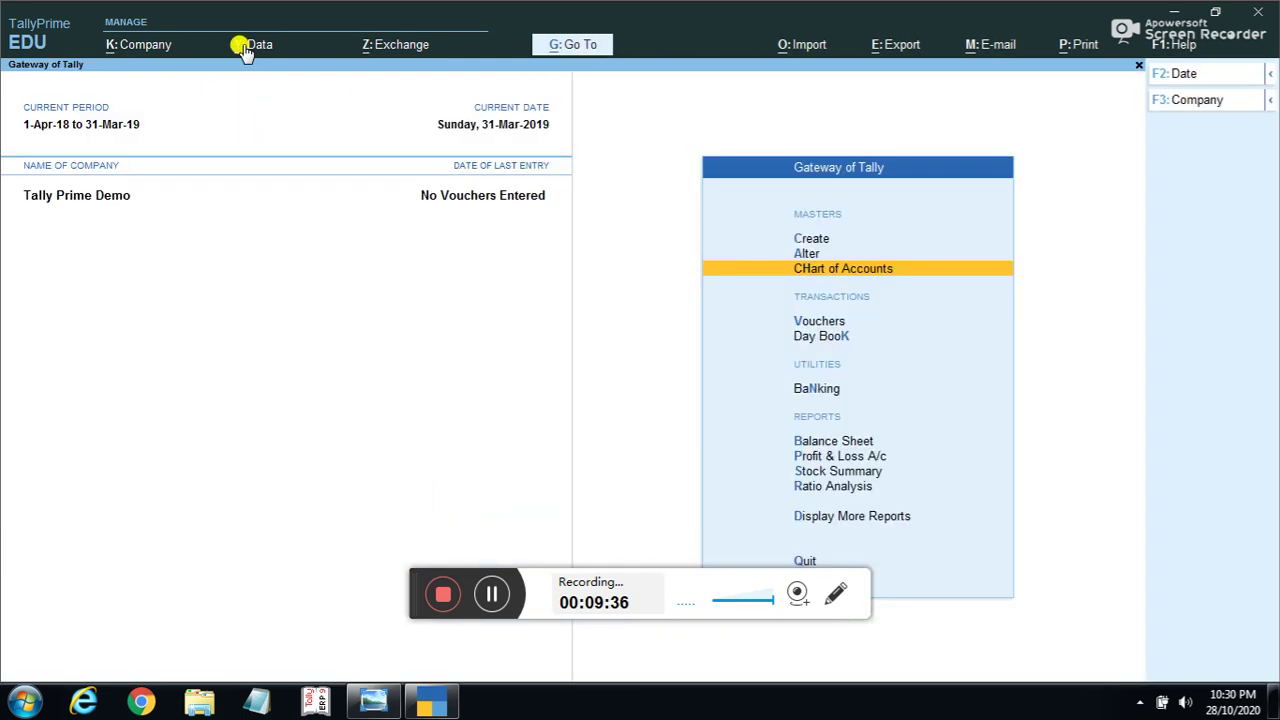
# Look through the Split options for the company data and return to the Gateway of Tally without splitting it.
pyautogui.click(243, 45)
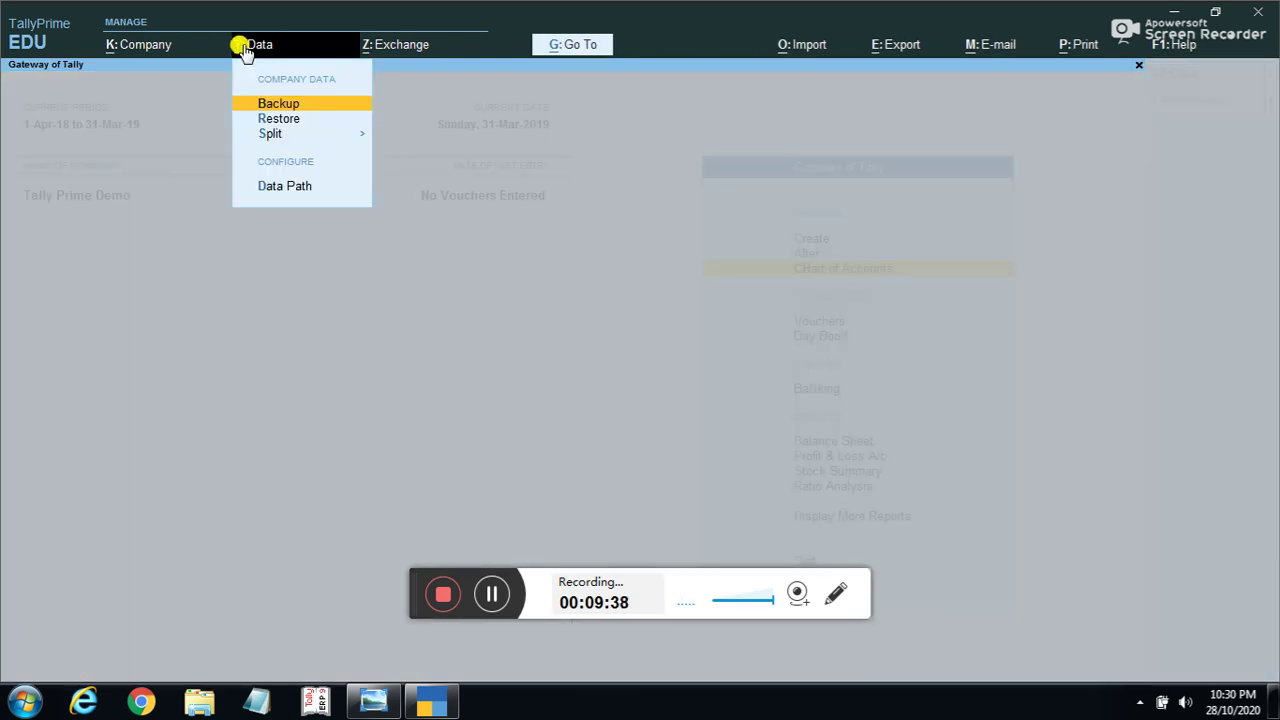
pyautogui.press('Down')
pyautogui.press('Down')
pyautogui.press('Return')
pyautogui.press('Down')
pyautogui.press('Return')
pyautogui.press('BackSpace')
pyautogui.press('Escape')
pyautogui.press('Return')
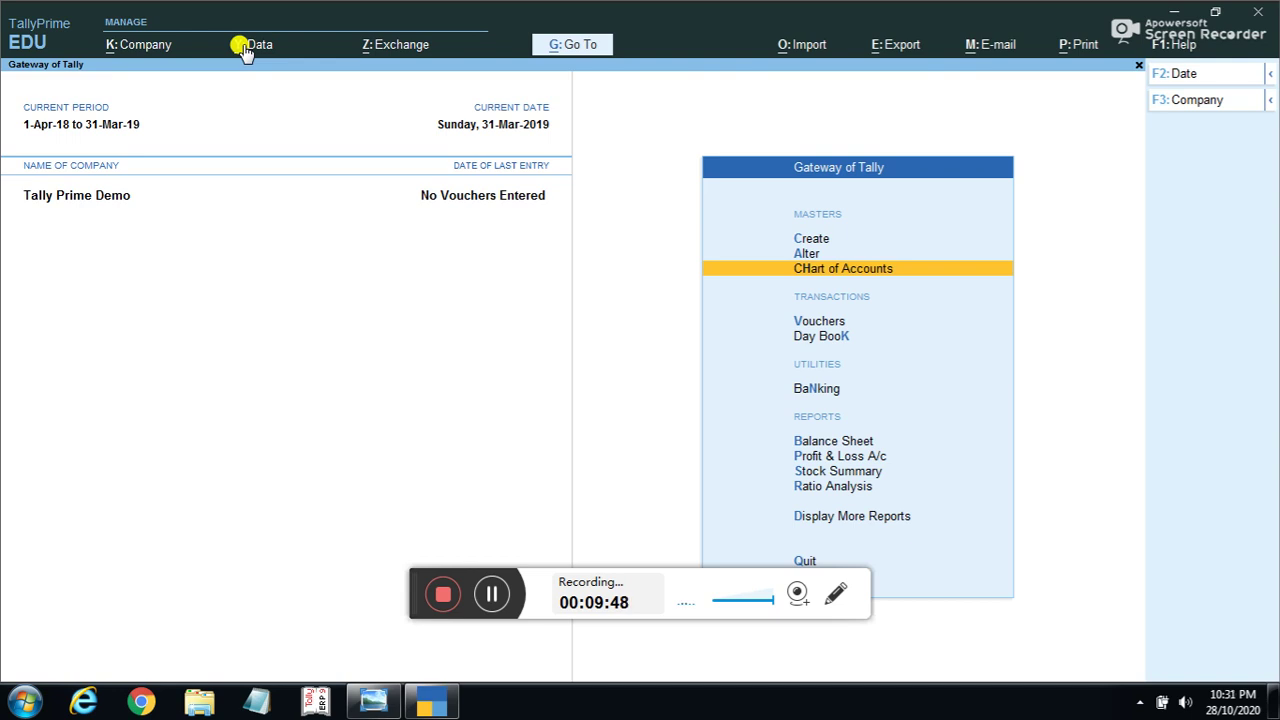
pyautogui.press('Escape')
pyautogui.press('Escape')
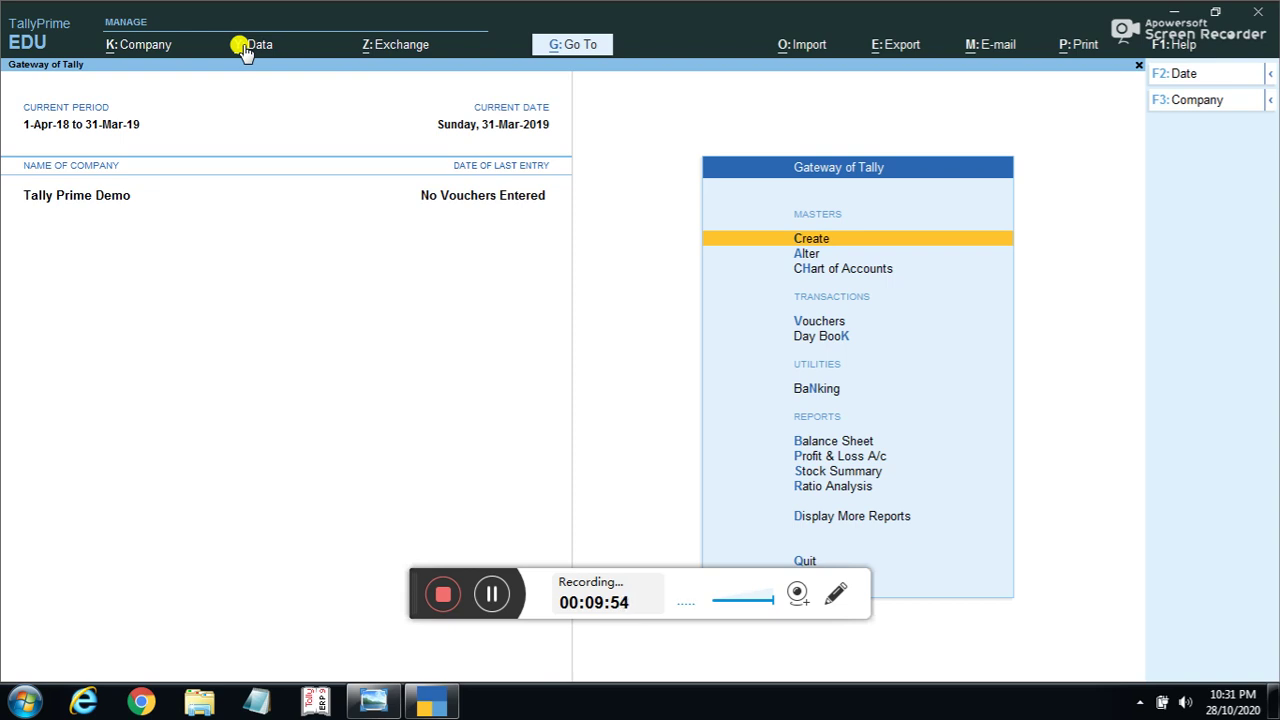
# View the Client/Server configuration for Data Synchronisation and leave it without changing any setting.
pyautogui.click(390, 50)
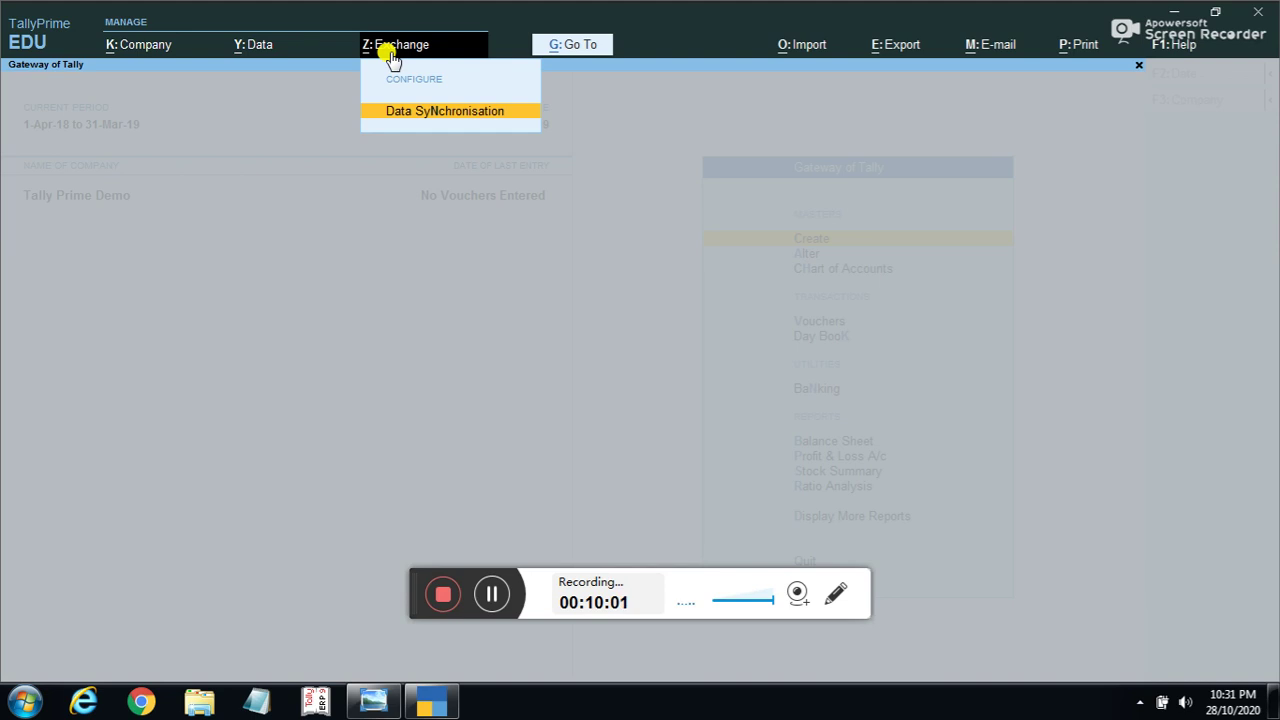
pyautogui.press('Return')
pyautogui.press('Return')
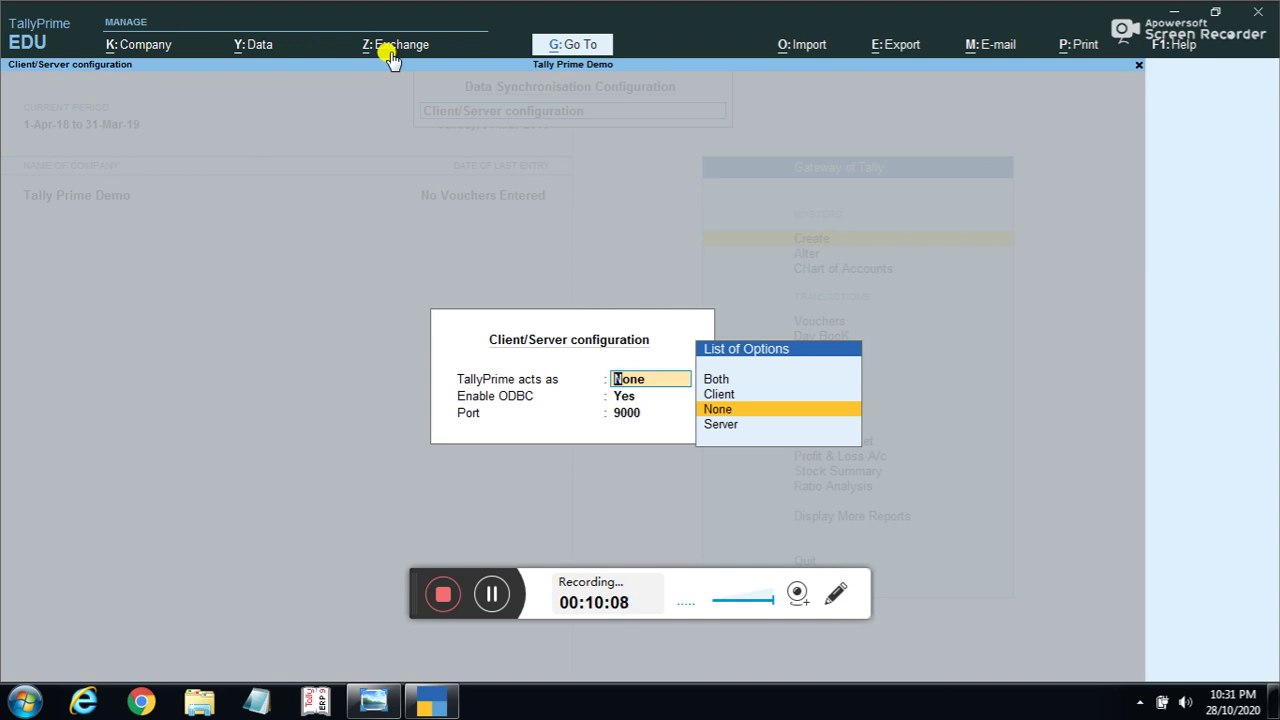
pyautogui.press('Escape')
pyautogui.press('Escape')
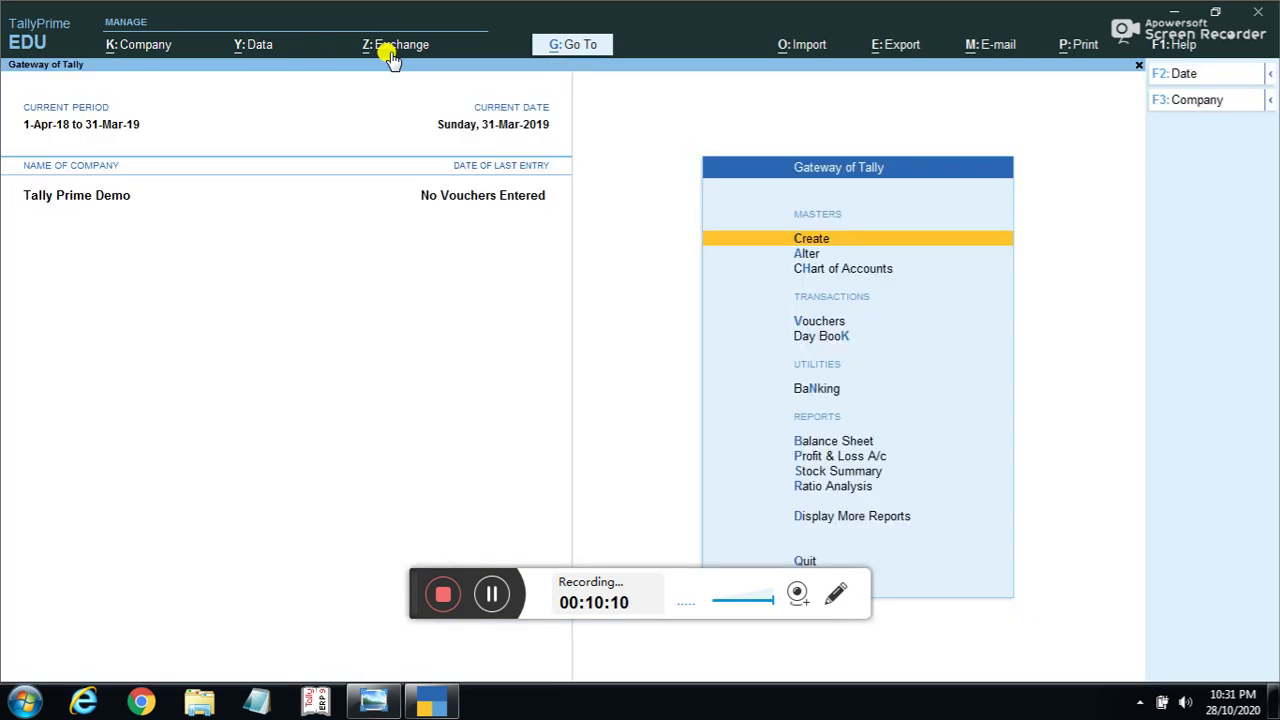
# View the Import Masters form and its XML file selection, and leave without importing.
pyautogui.click(804, 48)
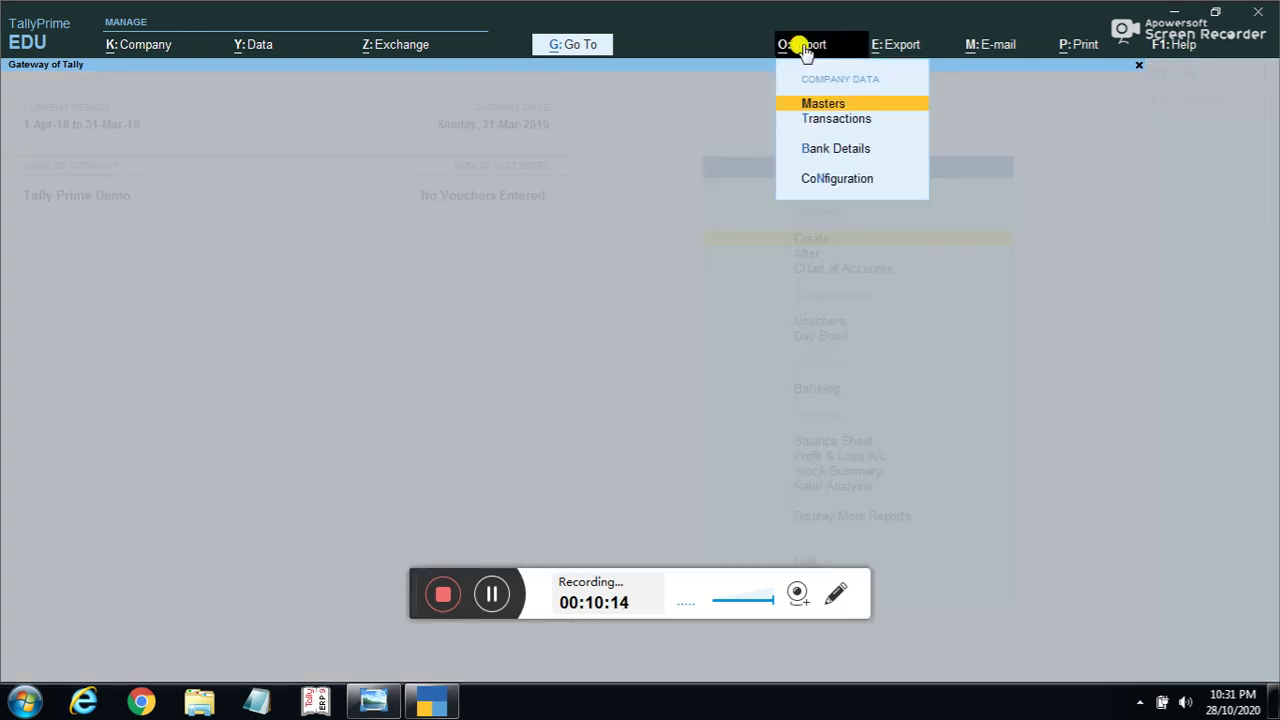
pyautogui.press('Return')
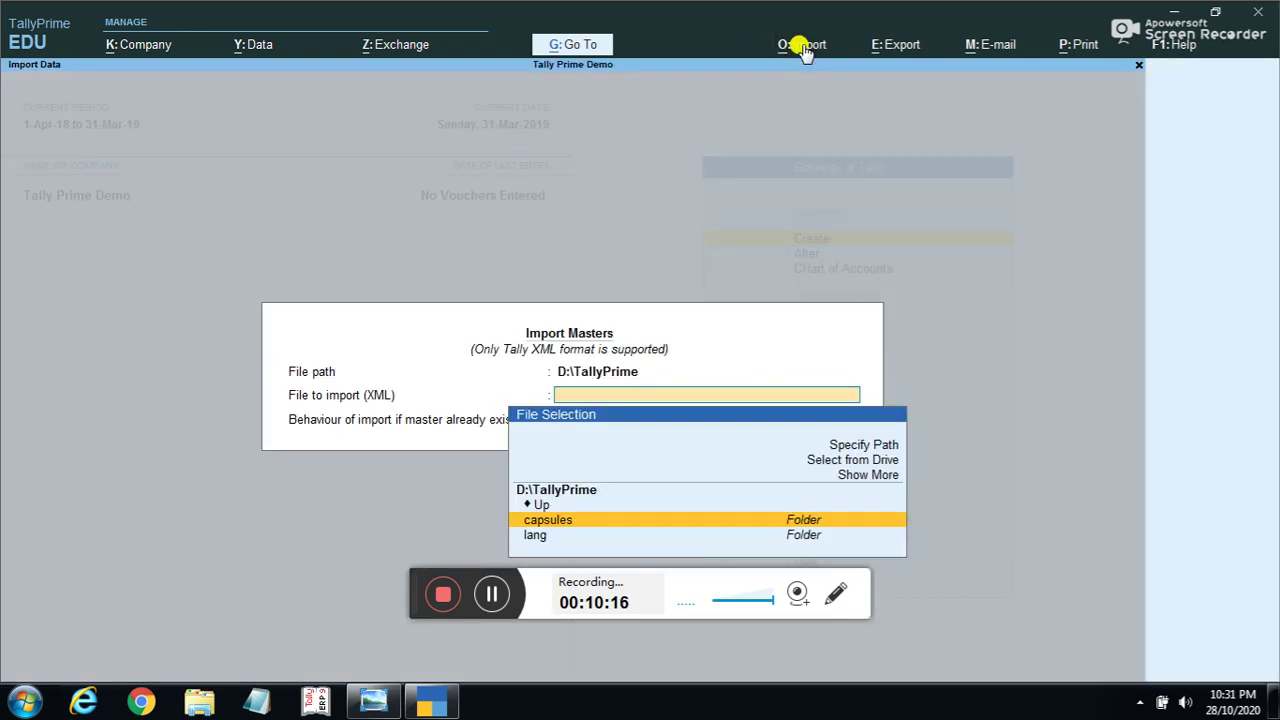
pyautogui.press('Escape')
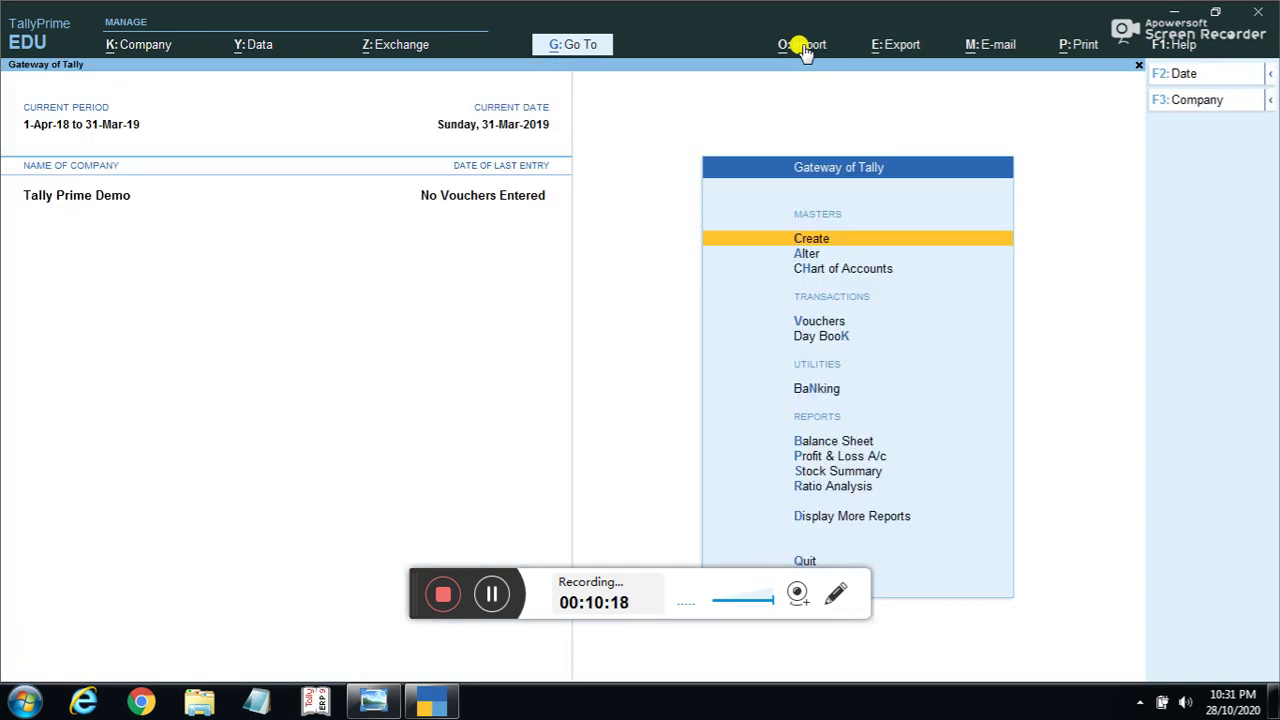
# View the Import Configuration settings and return to the Gateway of Tally.
pyautogui.click(806, 47)
pyautogui.press('Down')
pyautogui.press('Down')
pyautogui.press('Down')
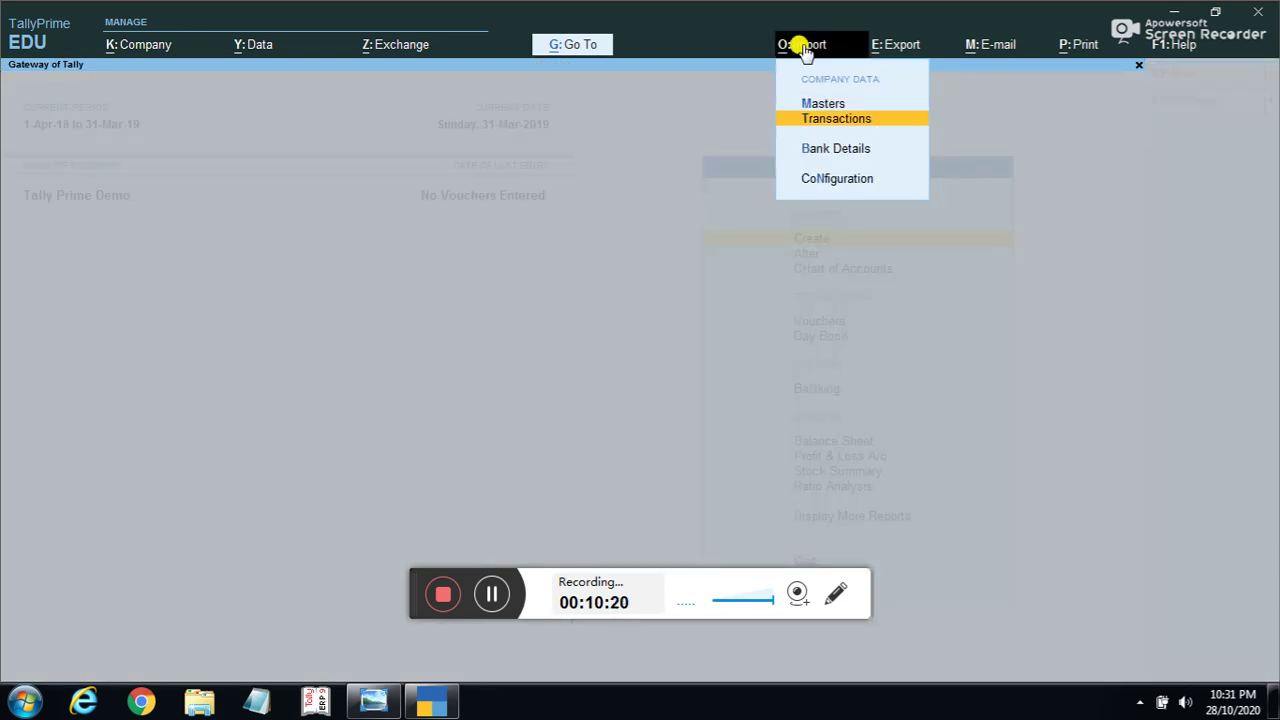
pyautogui.press('Return')
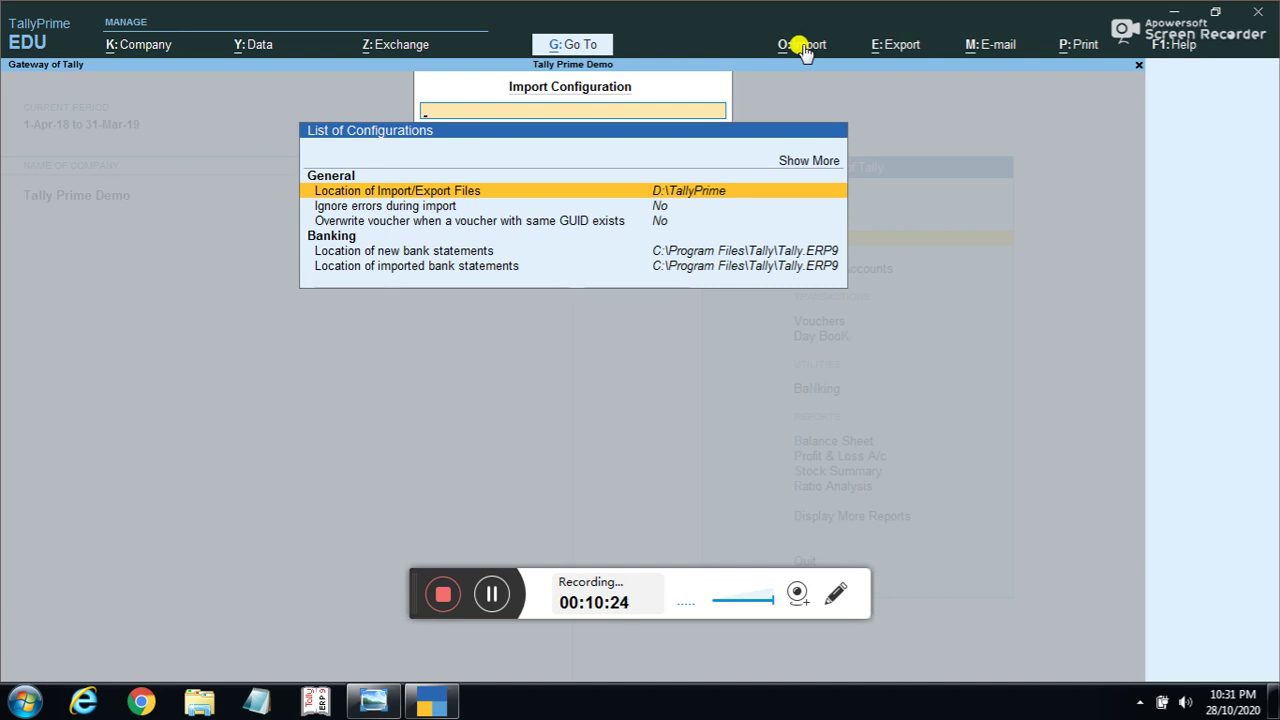
pyautogui.press('Escape')
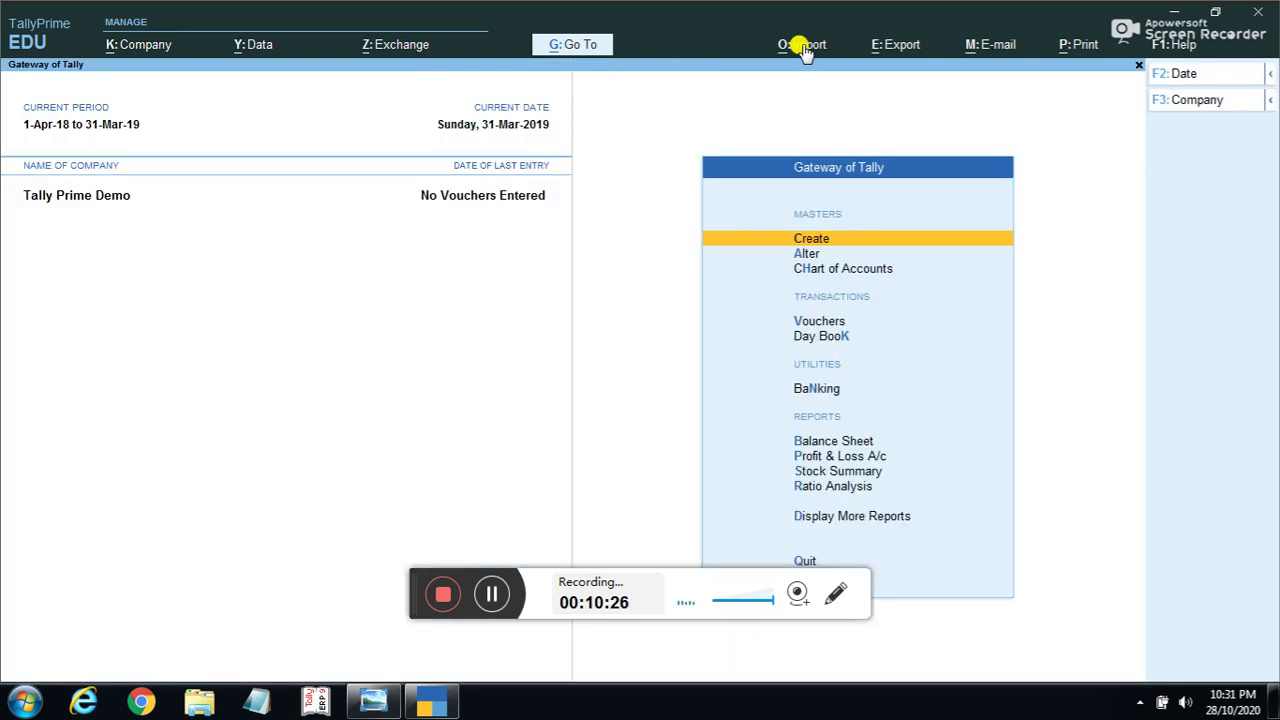
# Open the export option for other reports and leave it without exporting anything.
pyautogui.click(898, 50)
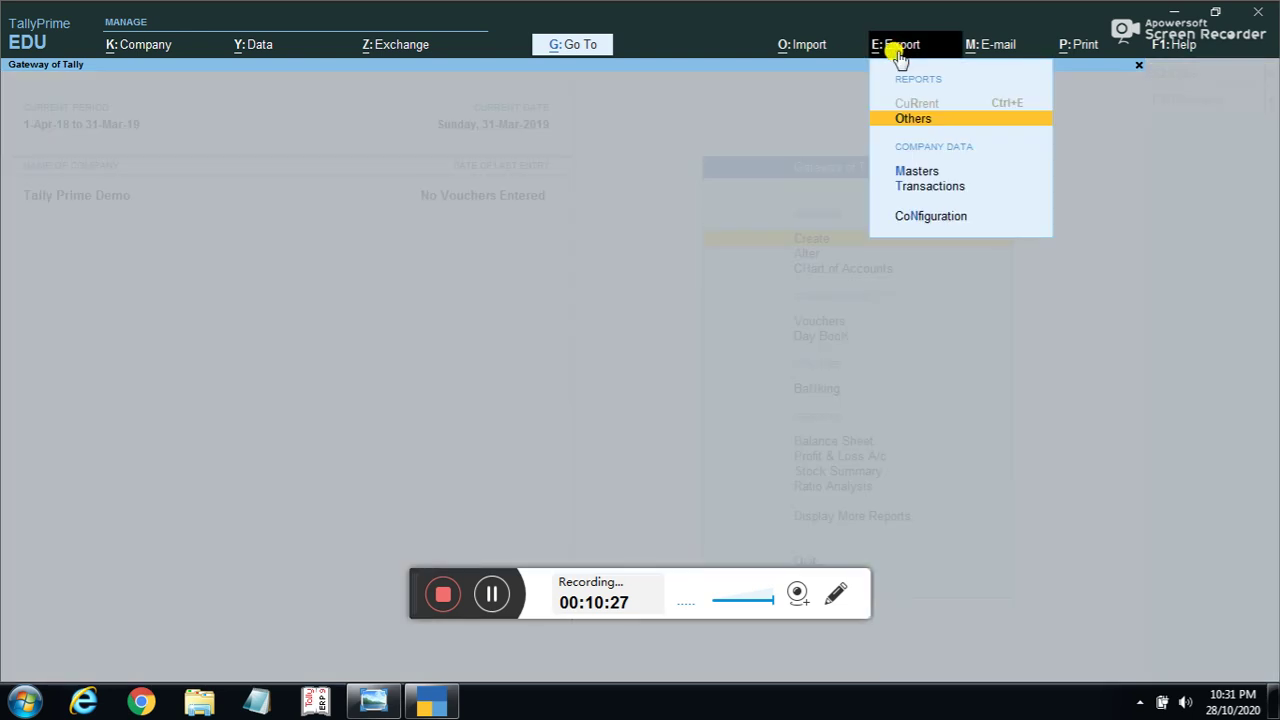
pyautogui.press('Return')
pyautogui.press('Escape')
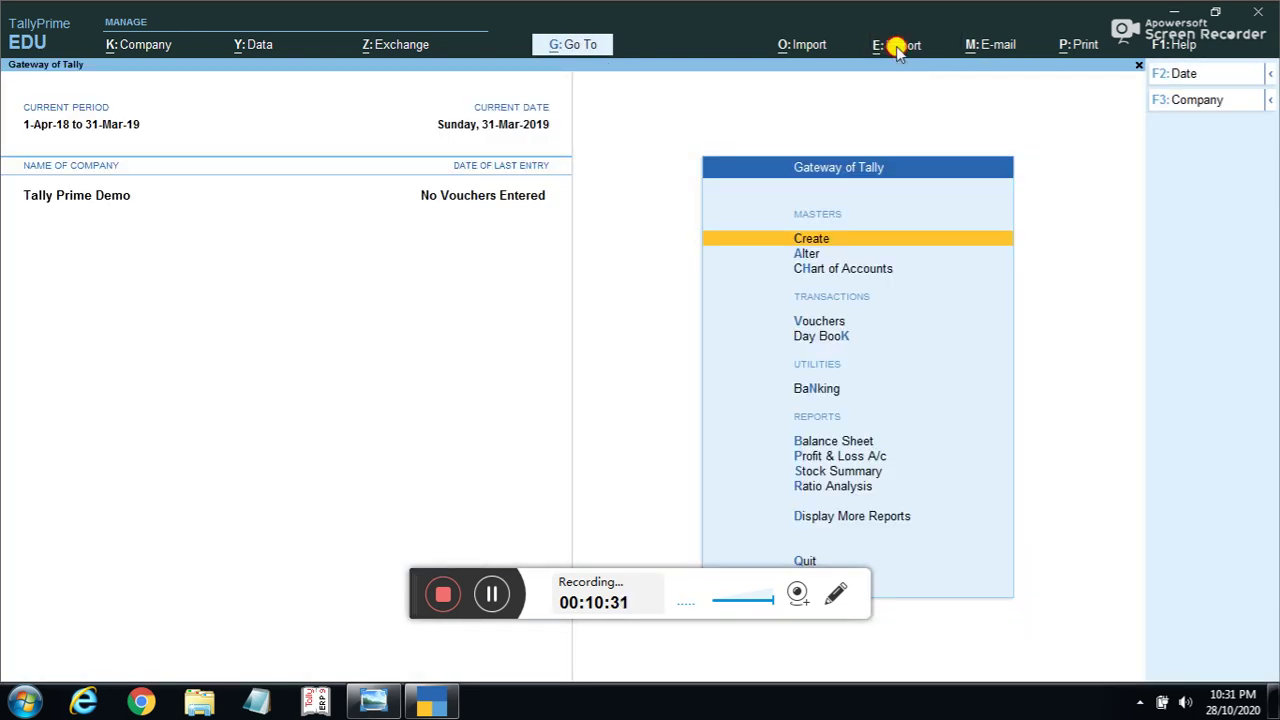
# Review the general, banking, header and company detail settings in the Export Configuration, and leave without changing them.
pyautogui.click(898, 50)
pyautogui.press('Down')
pyautogui.press('Down')
pyautogui.press('Down')
pyautogui.press('Down')
pyautogui.press('Down')
pyautogui.press('Down')
pyautogui.press('Down')
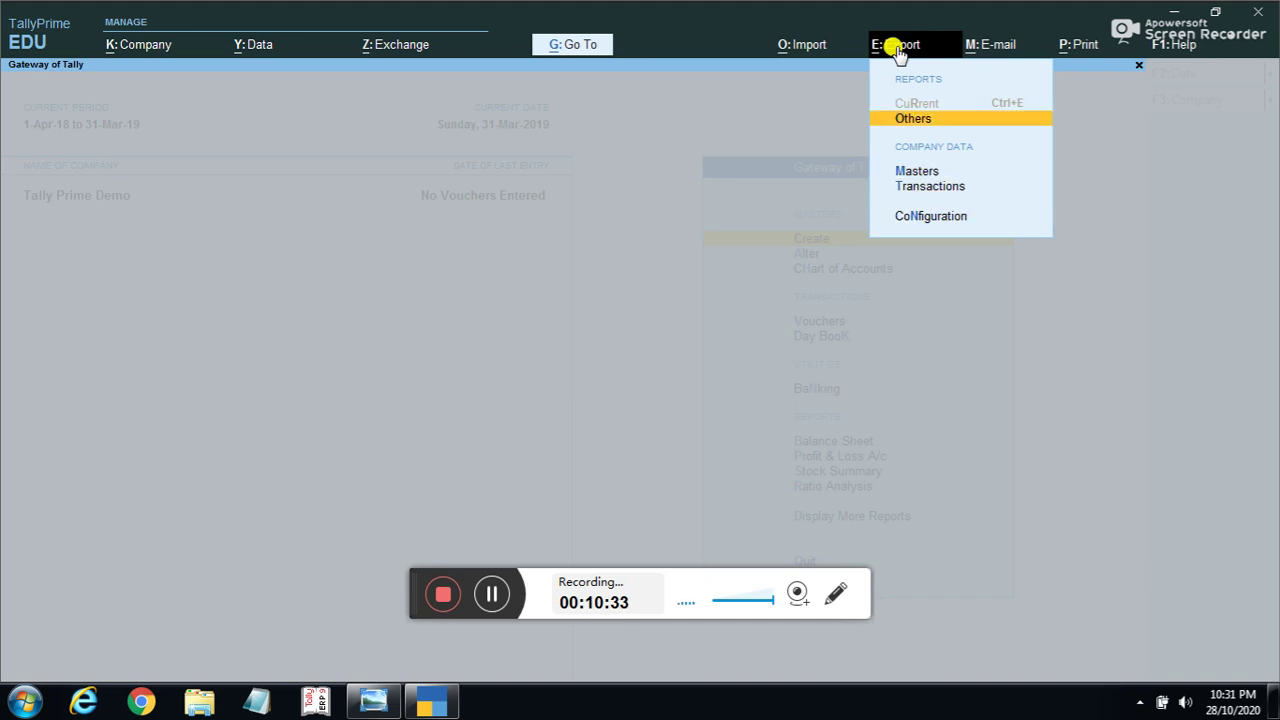
pyautogui.press('Return')
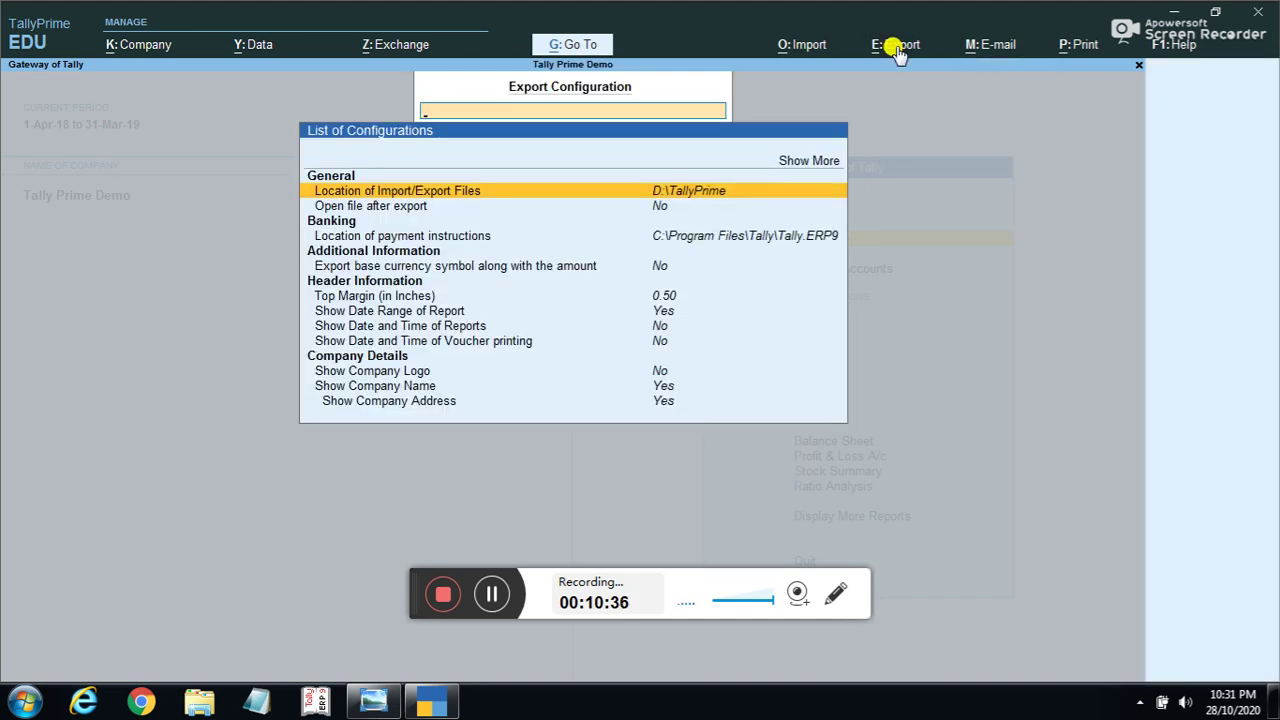
pyautogui.press('Down')
pyautogui.press('Down')
pyautogui.press('Down')
pyautogui.press('Down')
pyautogui.press('Down')
pyautogui.press('Down')
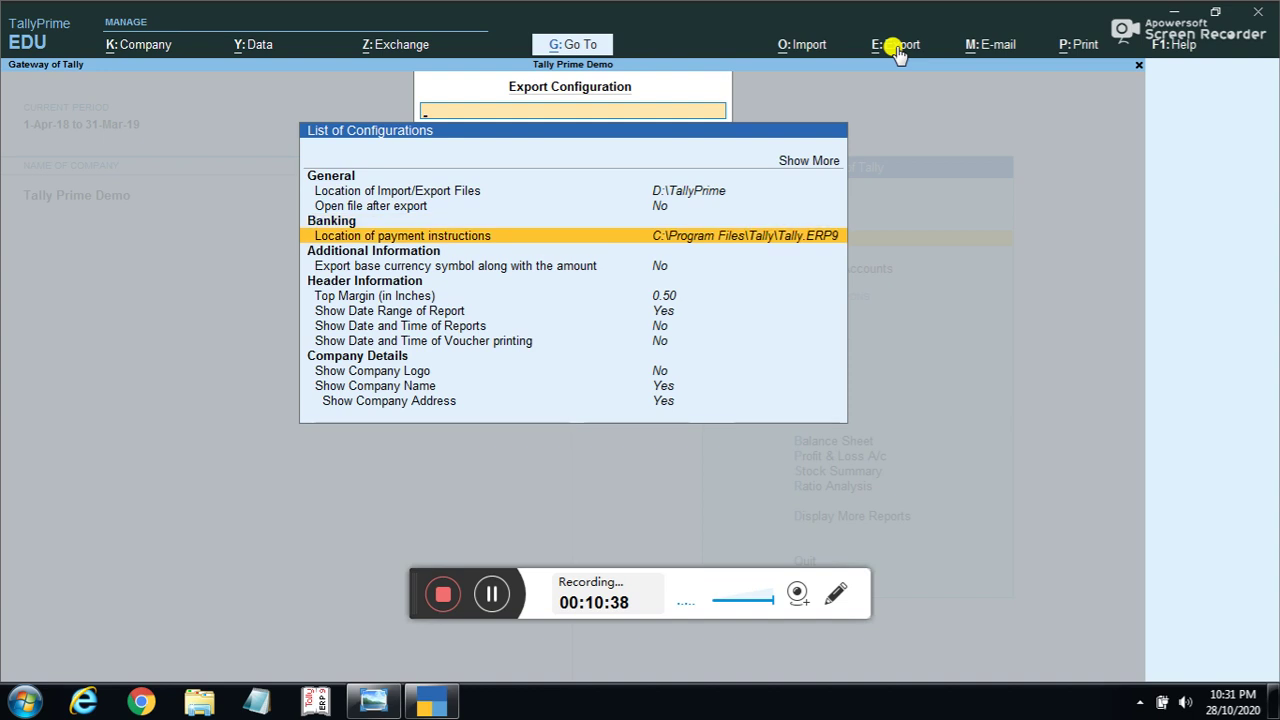
pyautogui.press('Down')
pyautogui.press('Down')
pyautogui.press('Down')
pyautogui.press('Down')
pyautogui.press('Up')
pyautogui.press('Up')
pyautogui.press('Up')
pyautogui.press('Up')
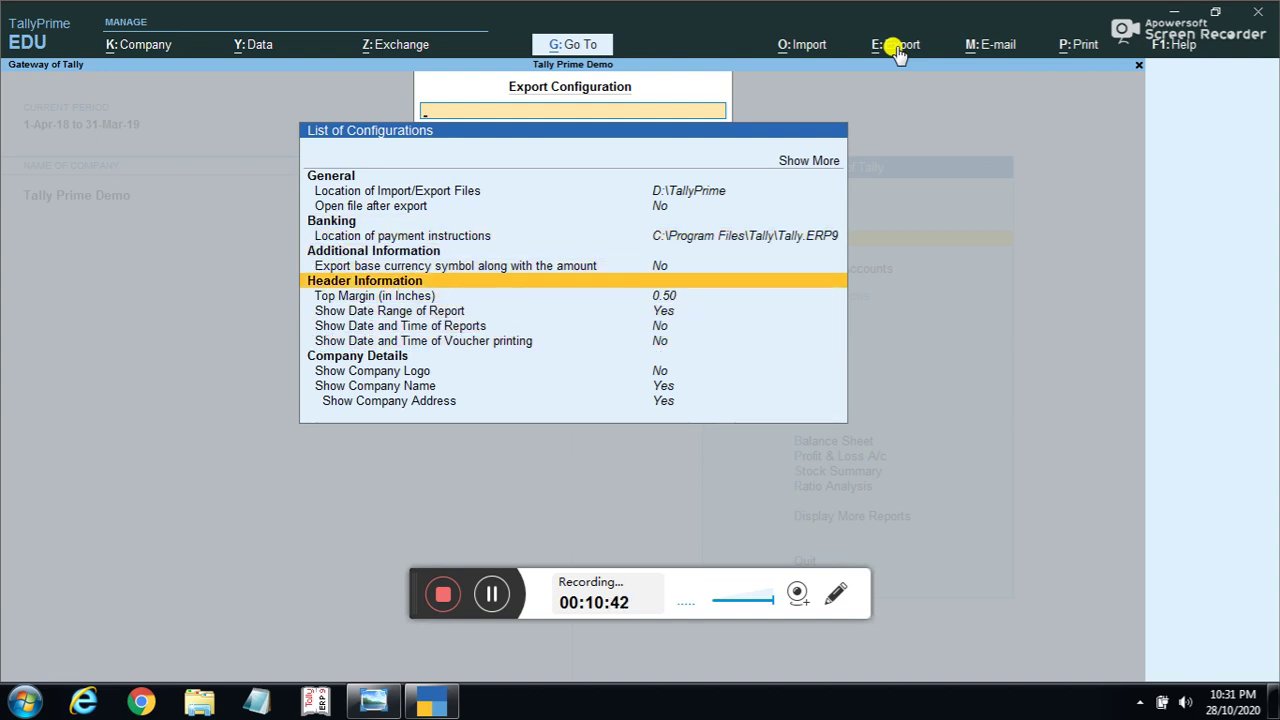
pyautogui.press('Down')
pyautogui.press('Down')
pyautogui.press('Down')
pyautogui.press('Down')
pyautogui.press('Down')
pyautogui.press('Down')
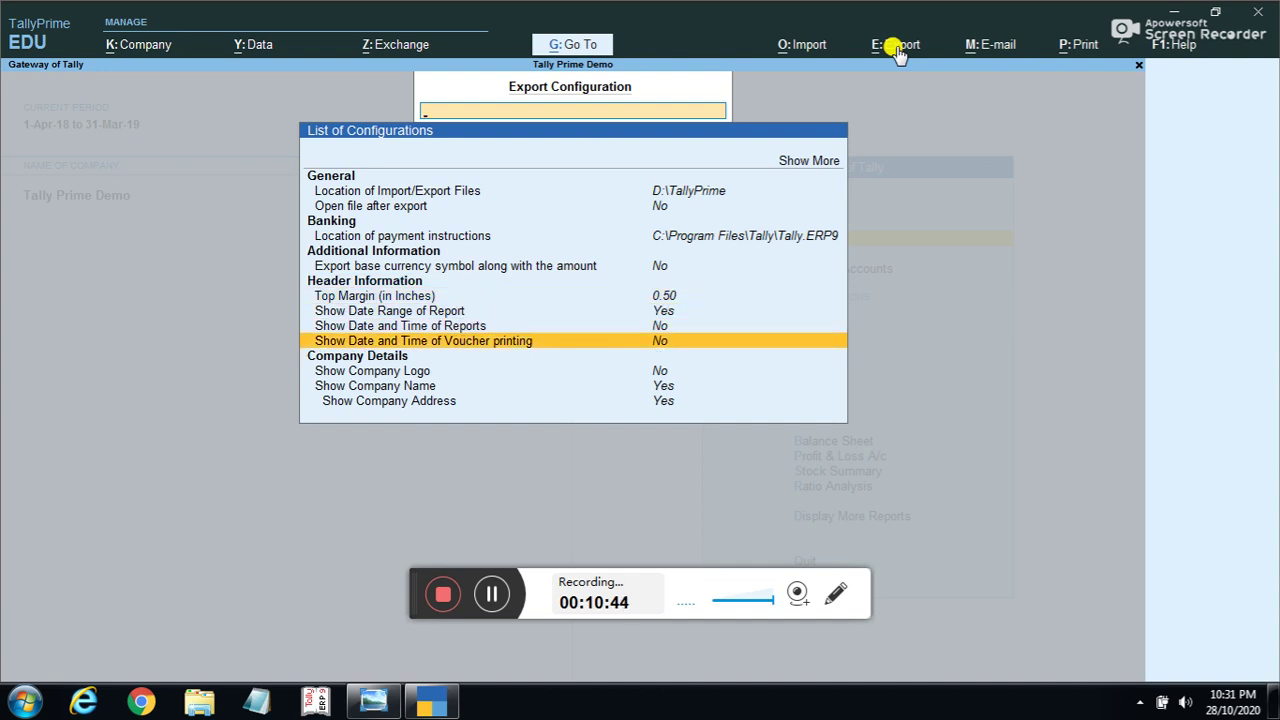
pyautogui.press('Escape')
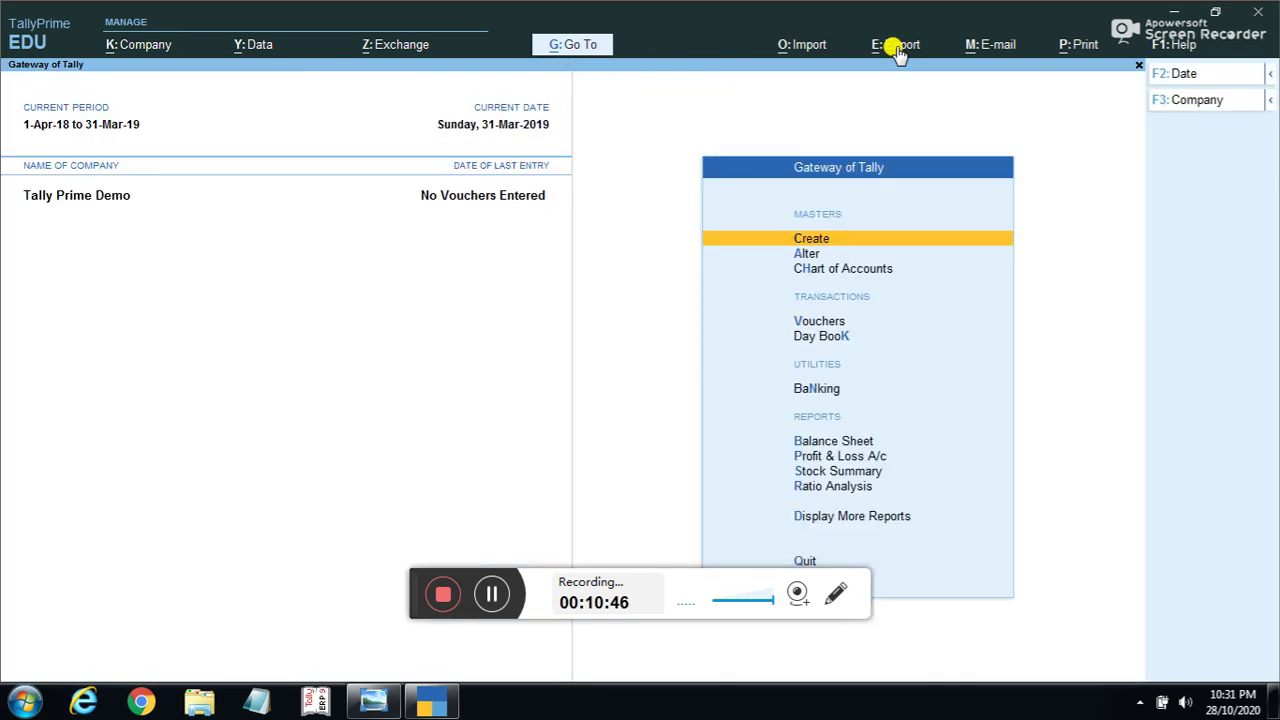
# Expand the list of other reports available for e-mailing, including inactive ones, and leave without choosing a report.
pyautogui.click(976, 47)
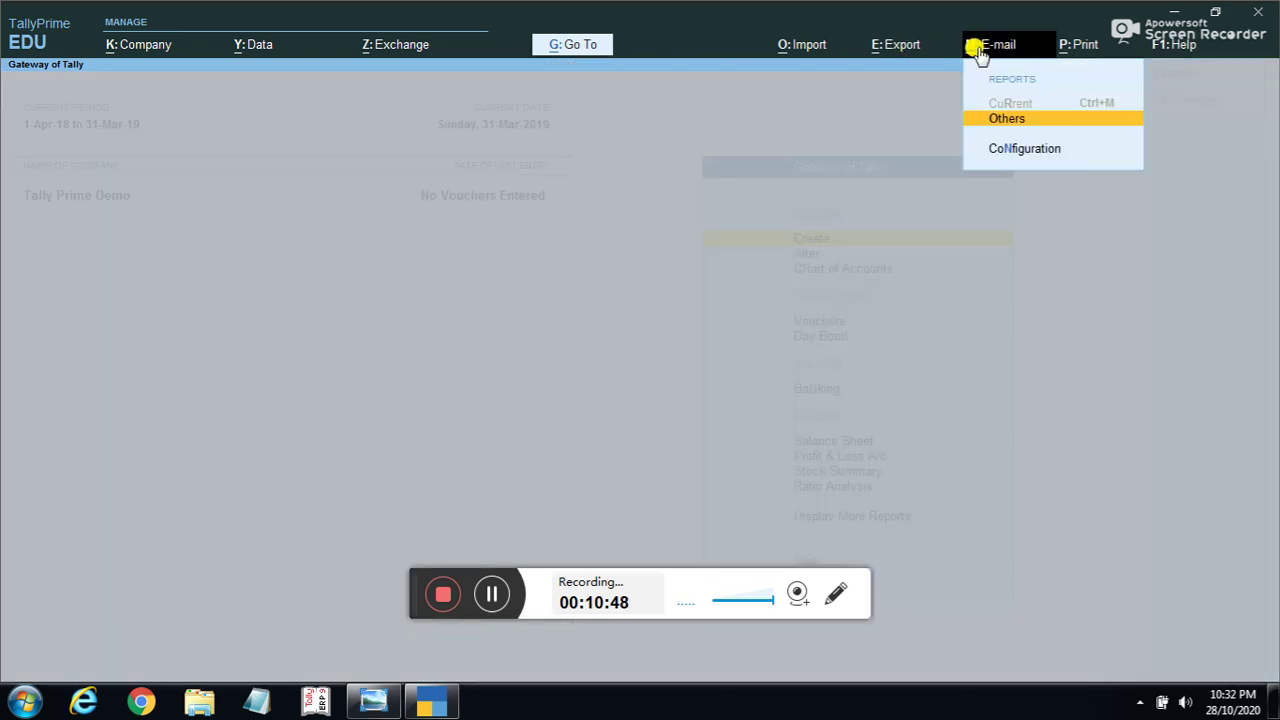
pyautogui.press('Return')
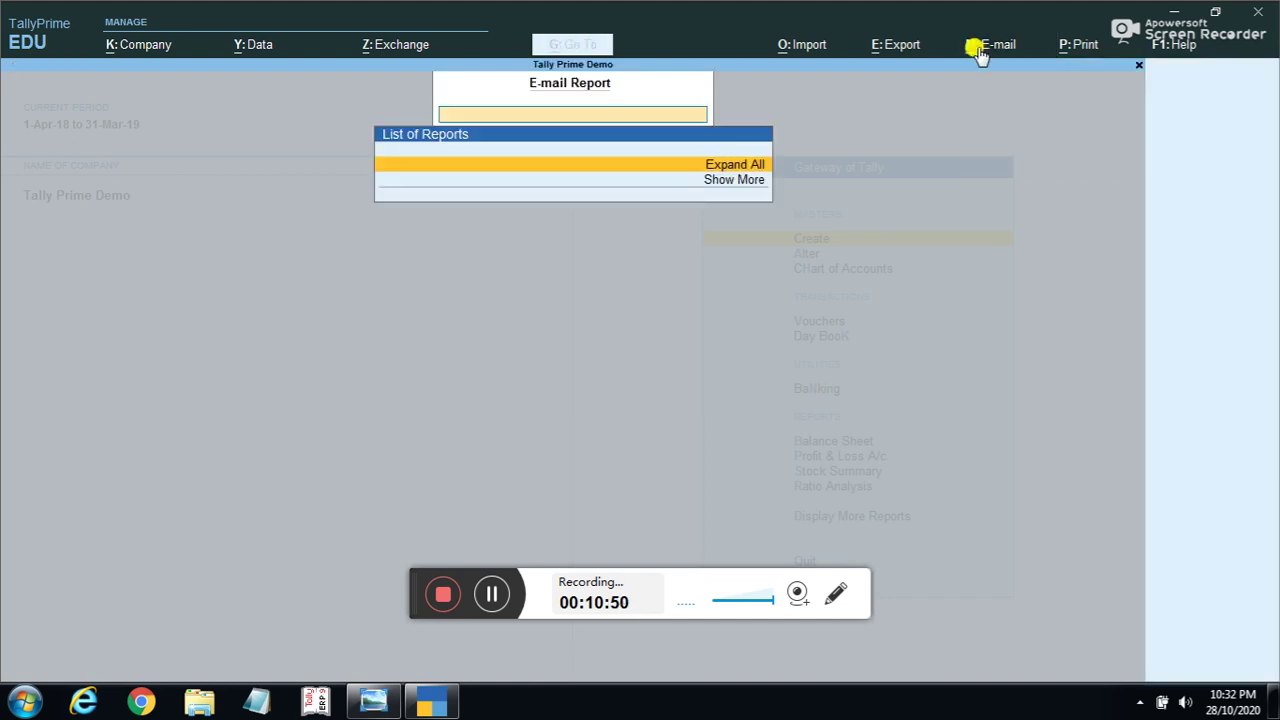
pyautogui.press('Down')
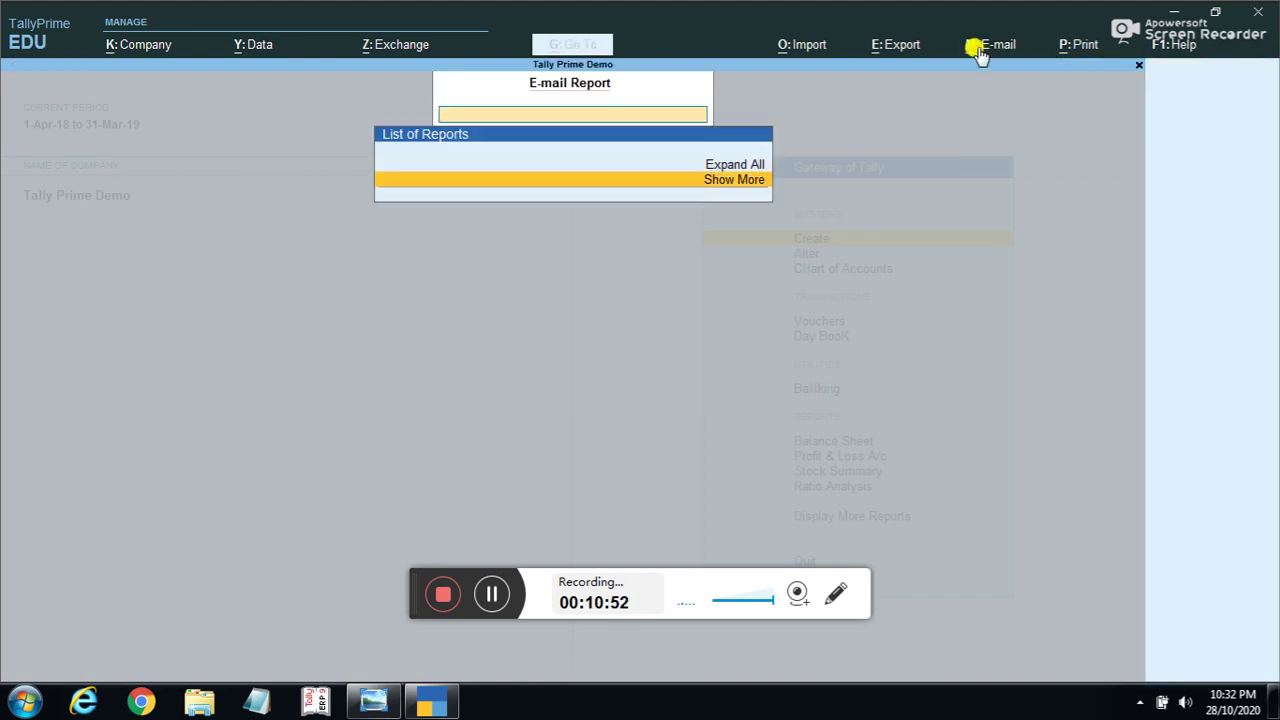
pyautogui.press('Up')
pyautogui.press('Return')
pyautogui.press('Down')
pyautogui.press('Return')
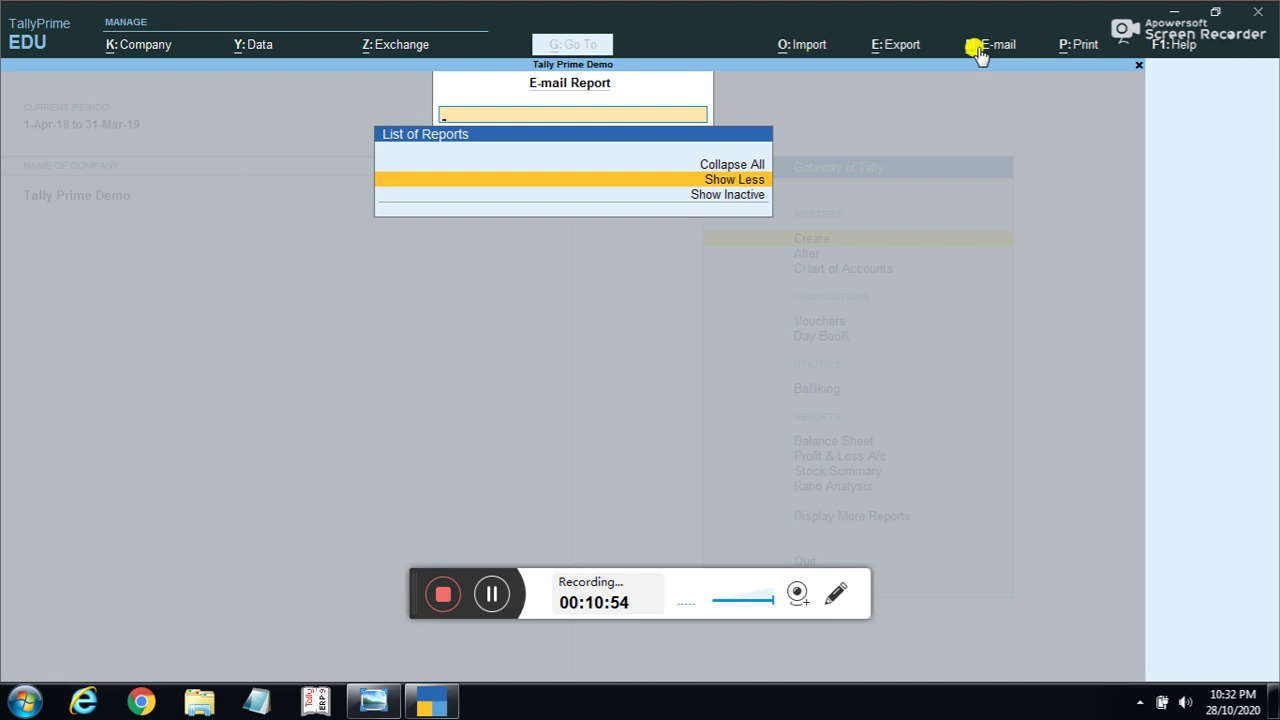
pyautogui.press('Down')
pyautogui.press('Return')
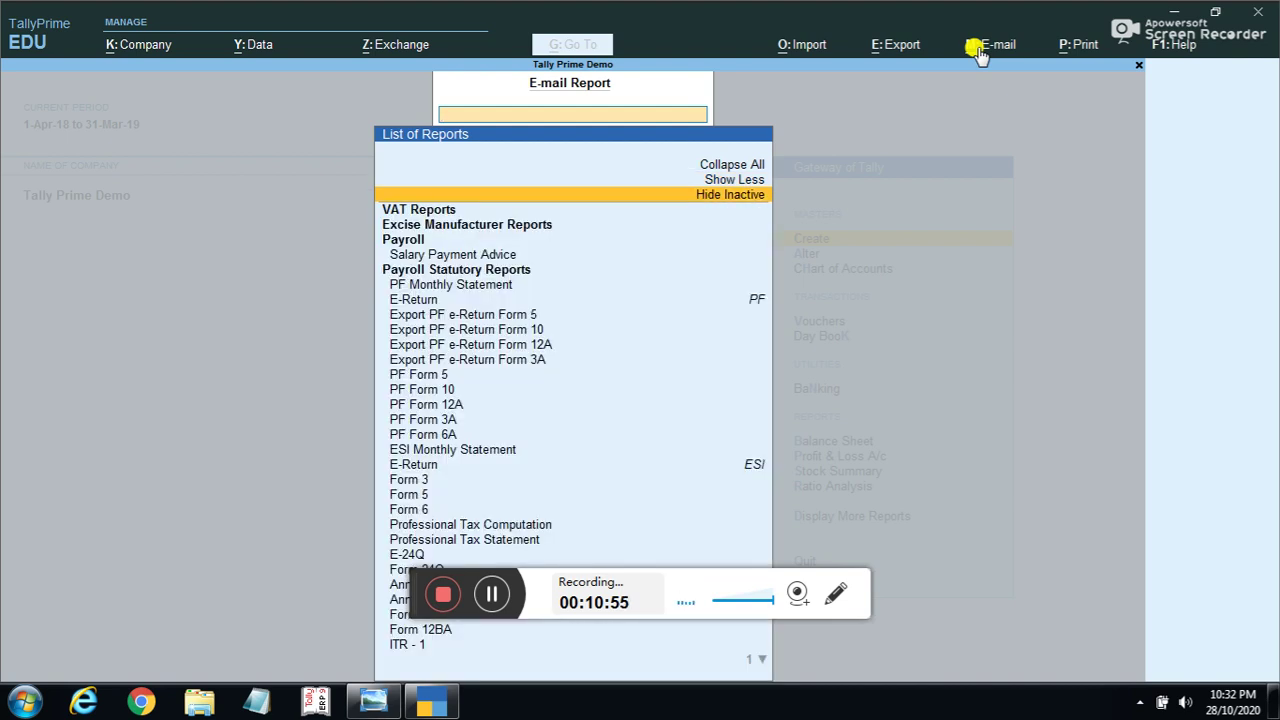
pyautogui.press('Escape')
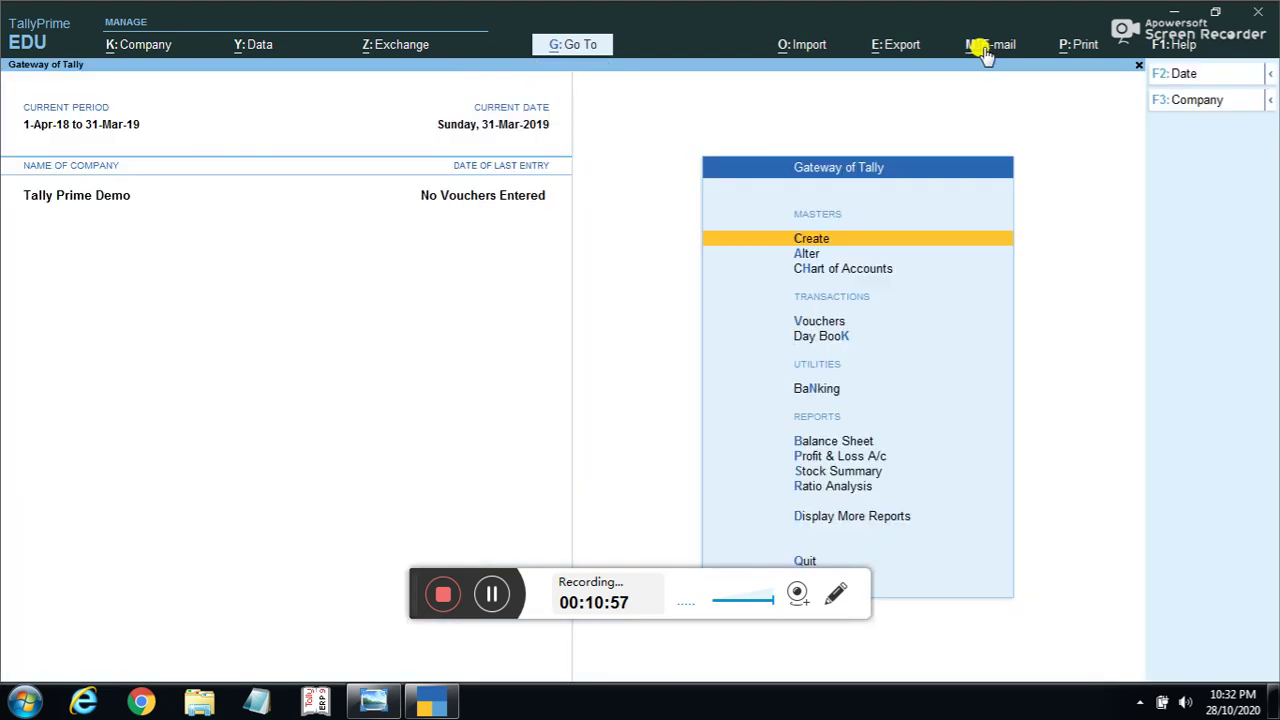
# Review the e-mail, header and company detail settings in the E-mail Configuration and return to the Gateway of Tally.
pyautogui.click(987, 48)
pyautogui.press('Up')
pyautogui.press('Down')
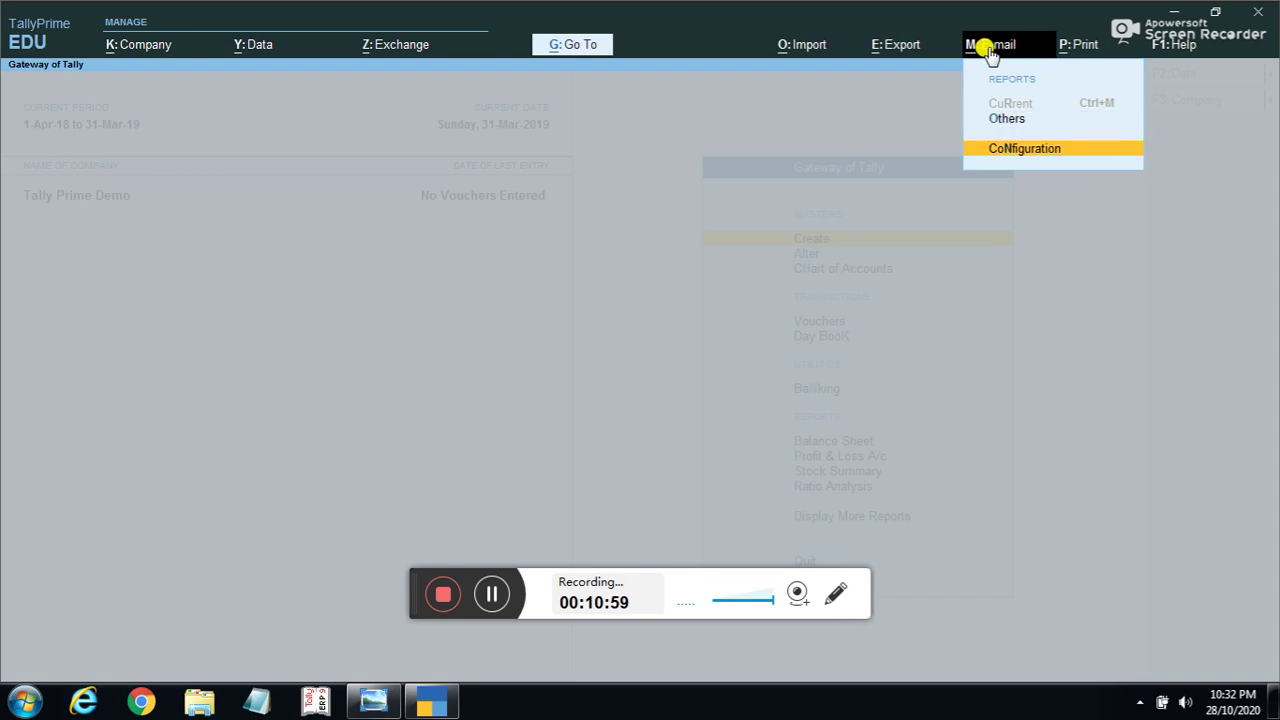
pyautogui.press('Return')
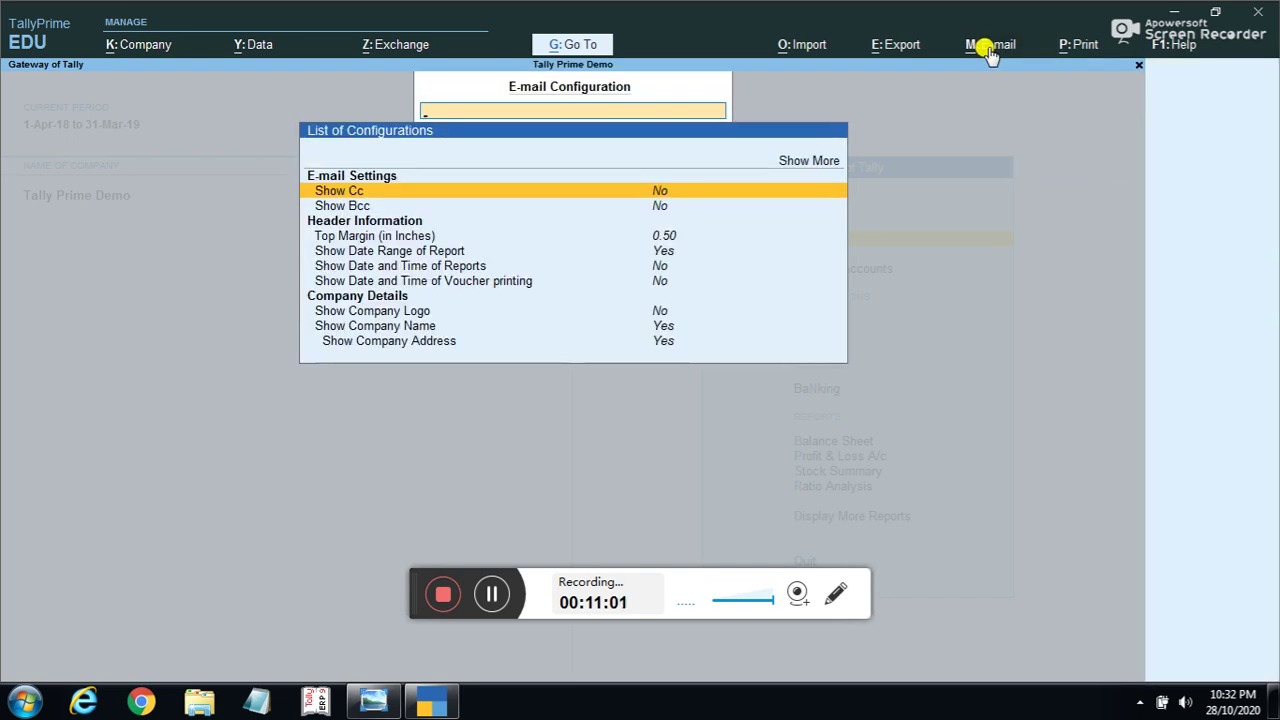
pyautogui.press('Down')
pyautogui.press('Down')
pyautogui.press('Down')
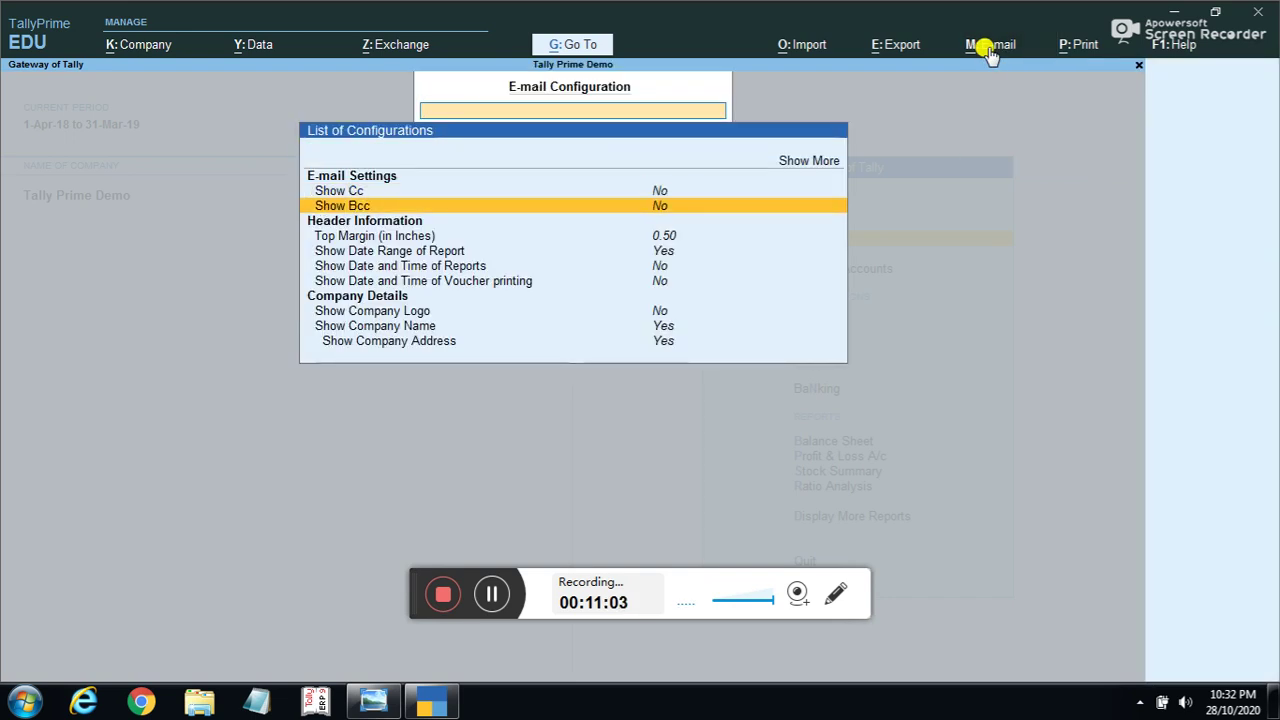
pyautogui.press('Down')
pyautogui.press('Down')
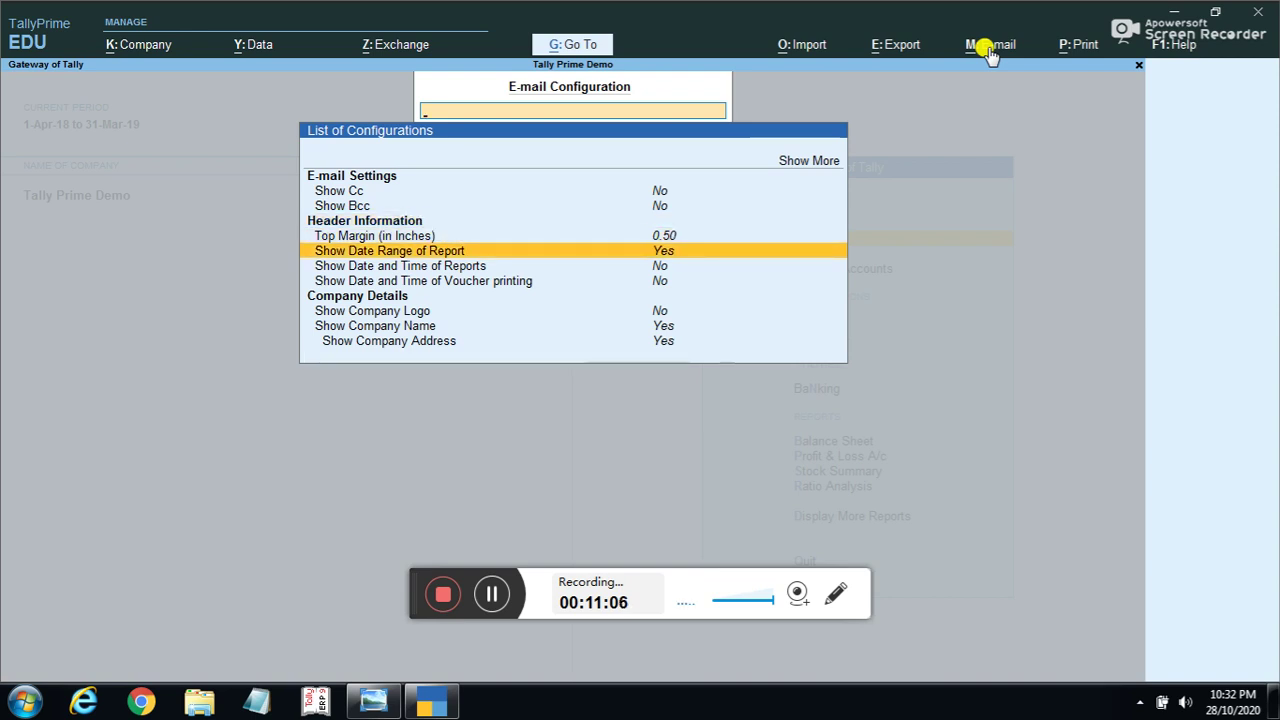
pyautogui.press('Up')
pyautogui.press('Down')
pyautogui.press('Down')
pyautogui.press('Down')
pyautogui.press('Down')
pyautogui.press('Down')
pyautogui.press('Up')
pyautogui.press('Down')
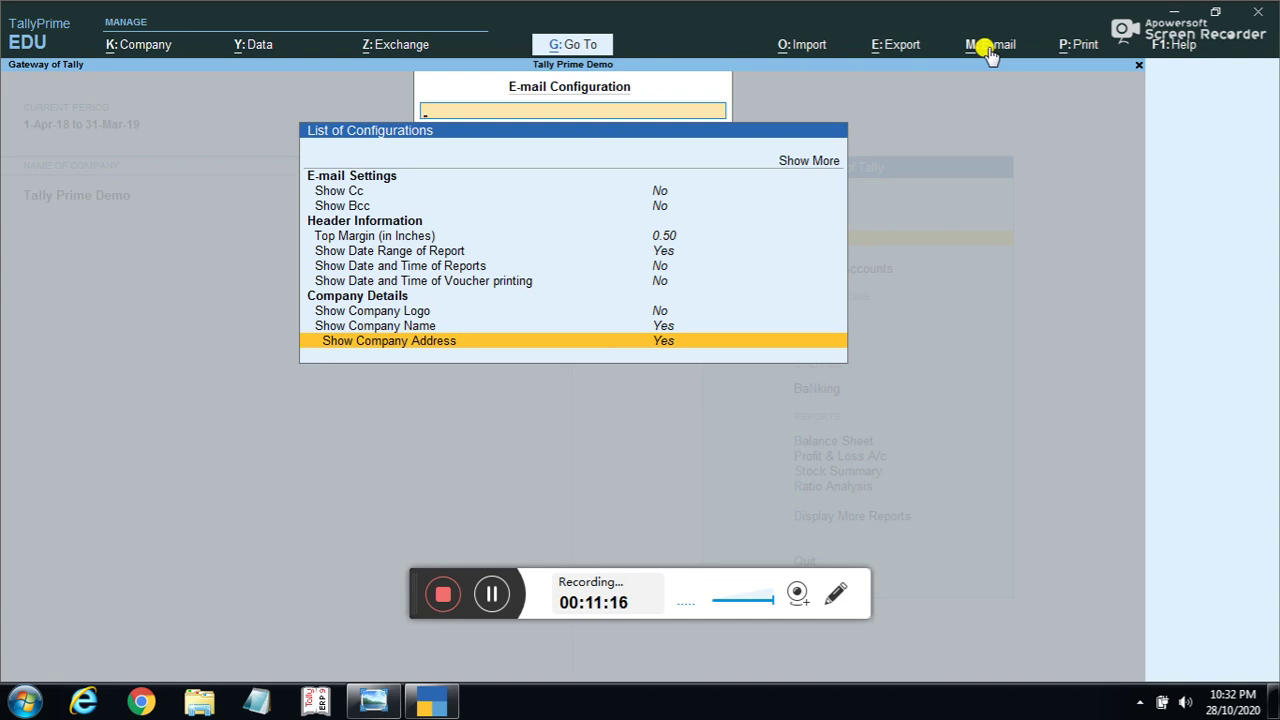
pyautogui.click(988, 50)
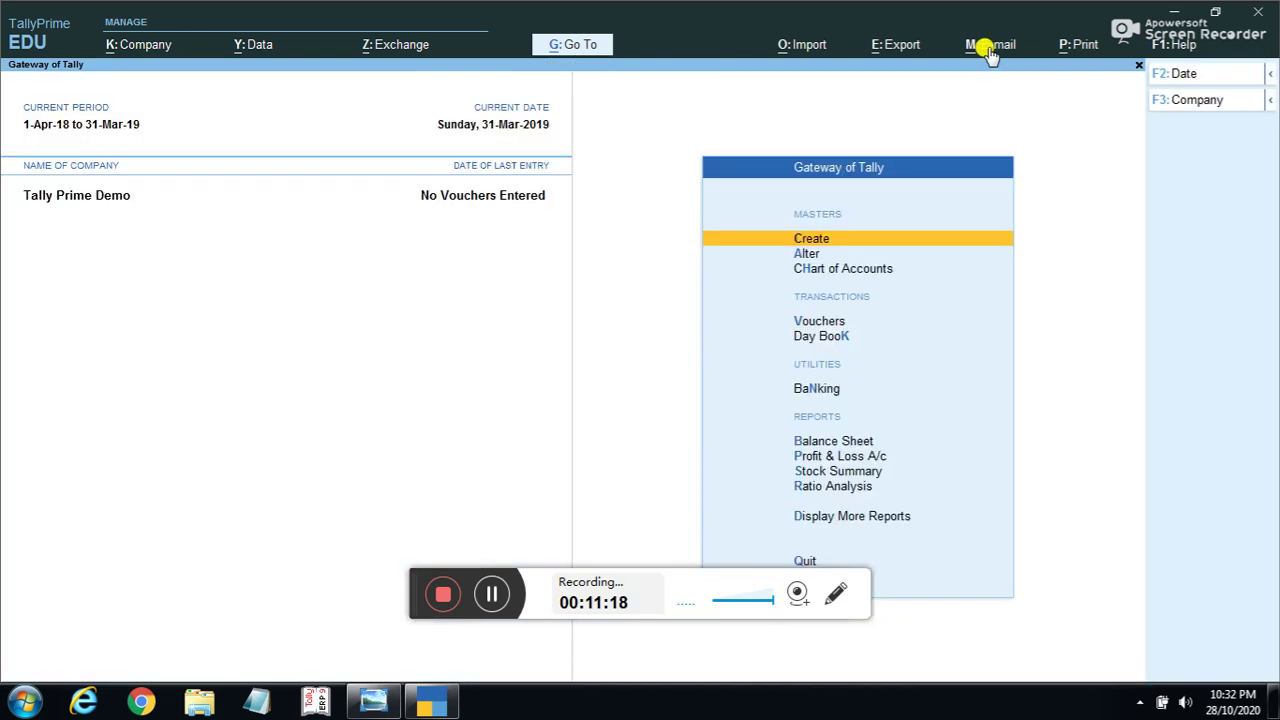
# Review the printer, header and company detail settings in the Print Configuration, and leave without changing them.
pyautogui.click(1072, 45)
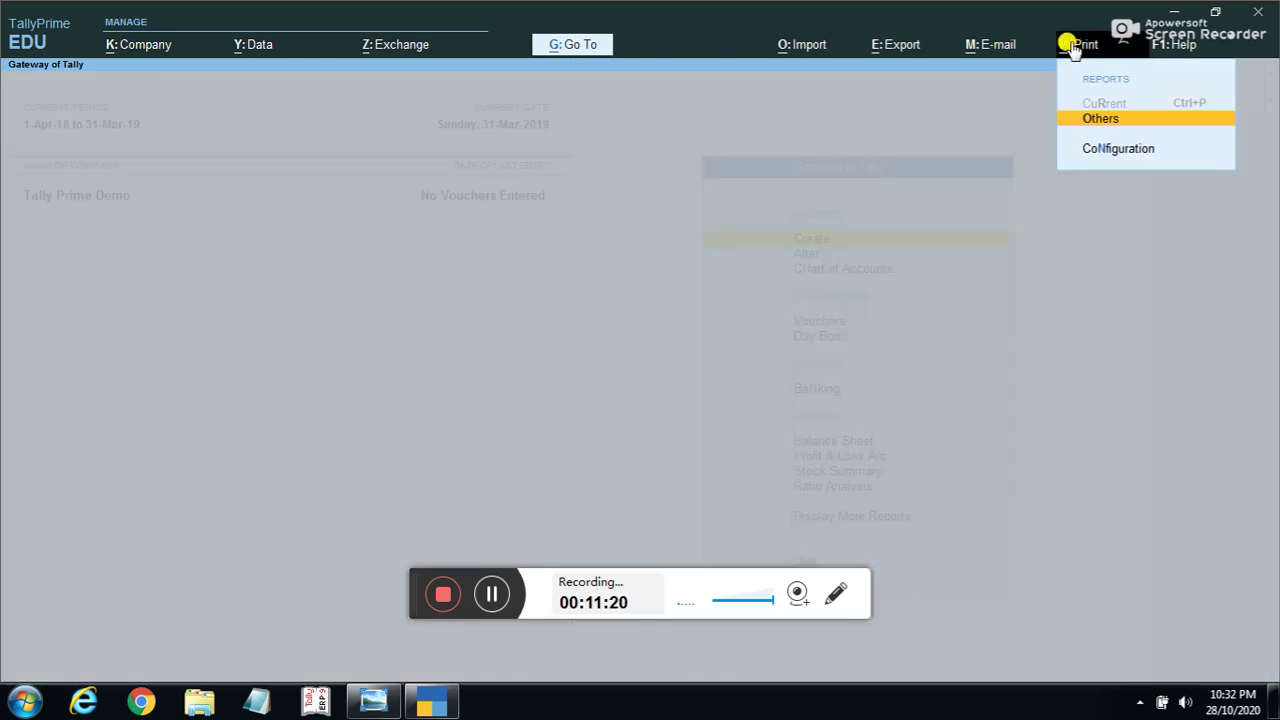
pyautogui.press('Down')
pyautogui.press('Return')
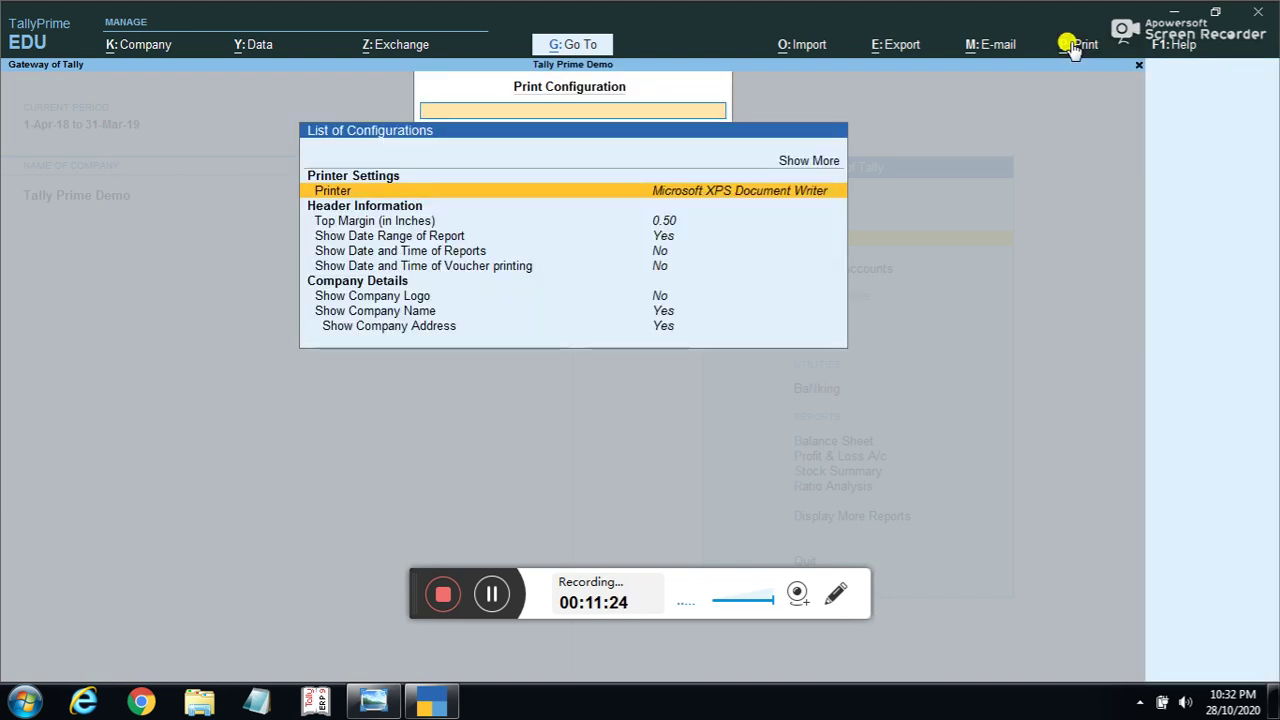
pyautogui.press('Return')
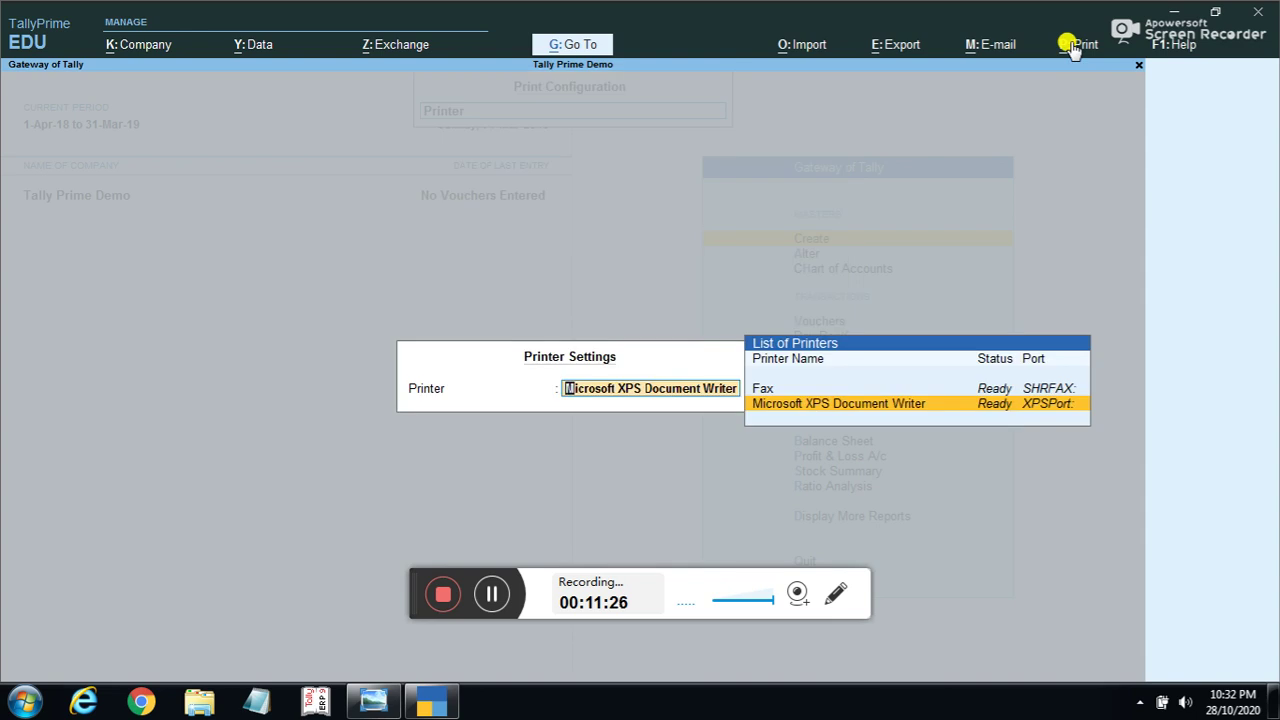
pyautogui.press('Return')
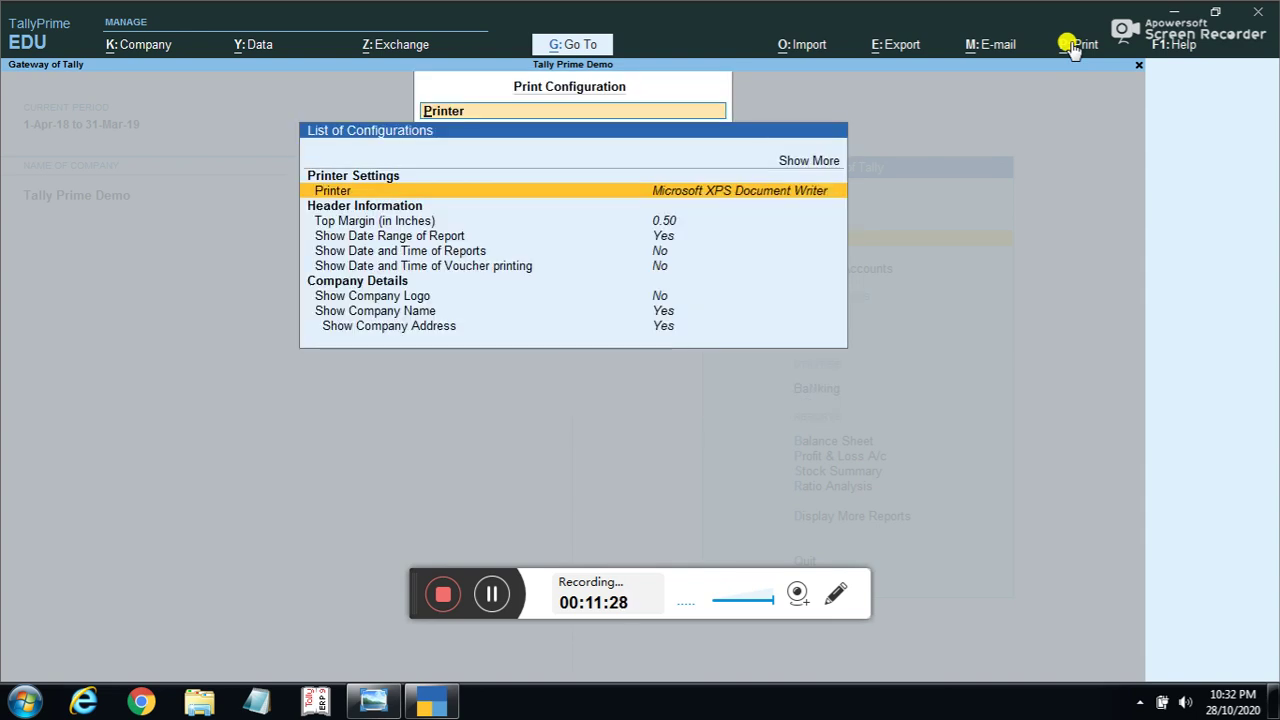
pyautogui.press('Down')
pyautogui.press('Down')
pyautogui.press('Up')
pyautogui.press('Up')
pyautogui.press('Escape')
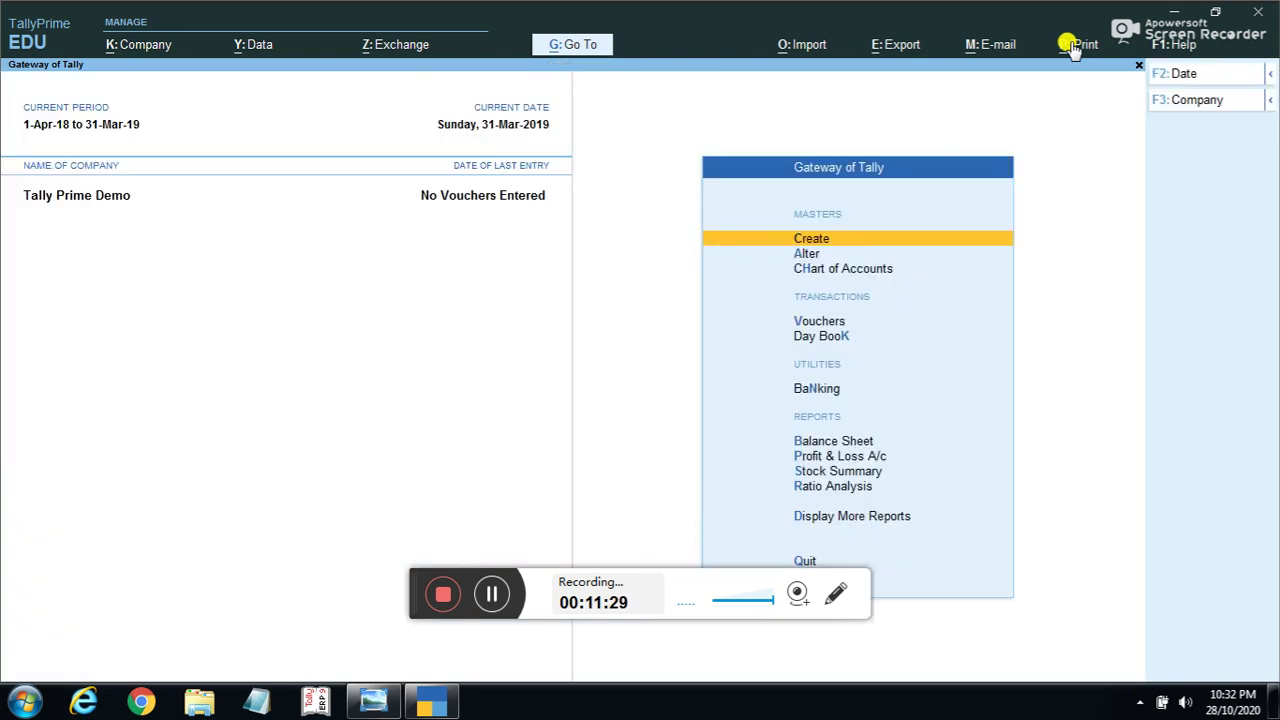
# Open the troubleshooting option to repair or re-install the application, compare both choices, and leave without running either.
pyautogui.click(1179, 50)
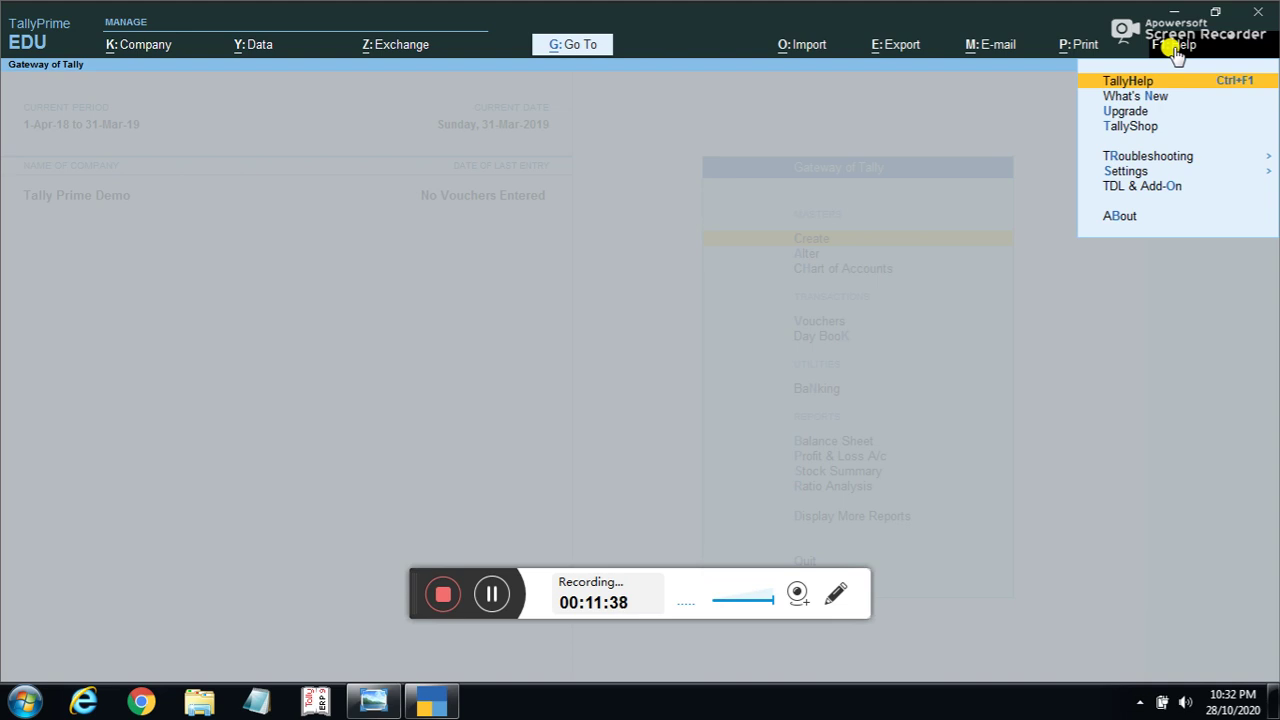
pyautogui.press('Down')
pyautogui.press('Down')
pyautogui.press('Down')
pyautogui.press('Down')
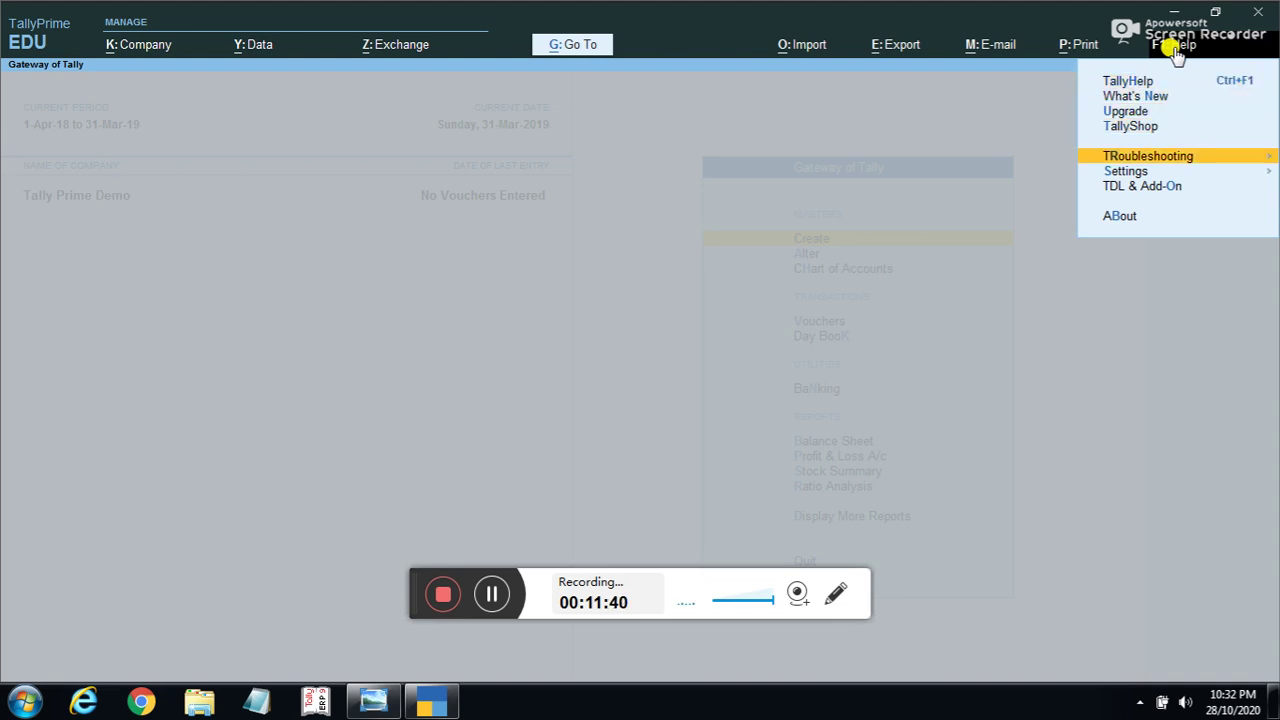
pyautogui.press('Return')
pyautogui.press('Down')
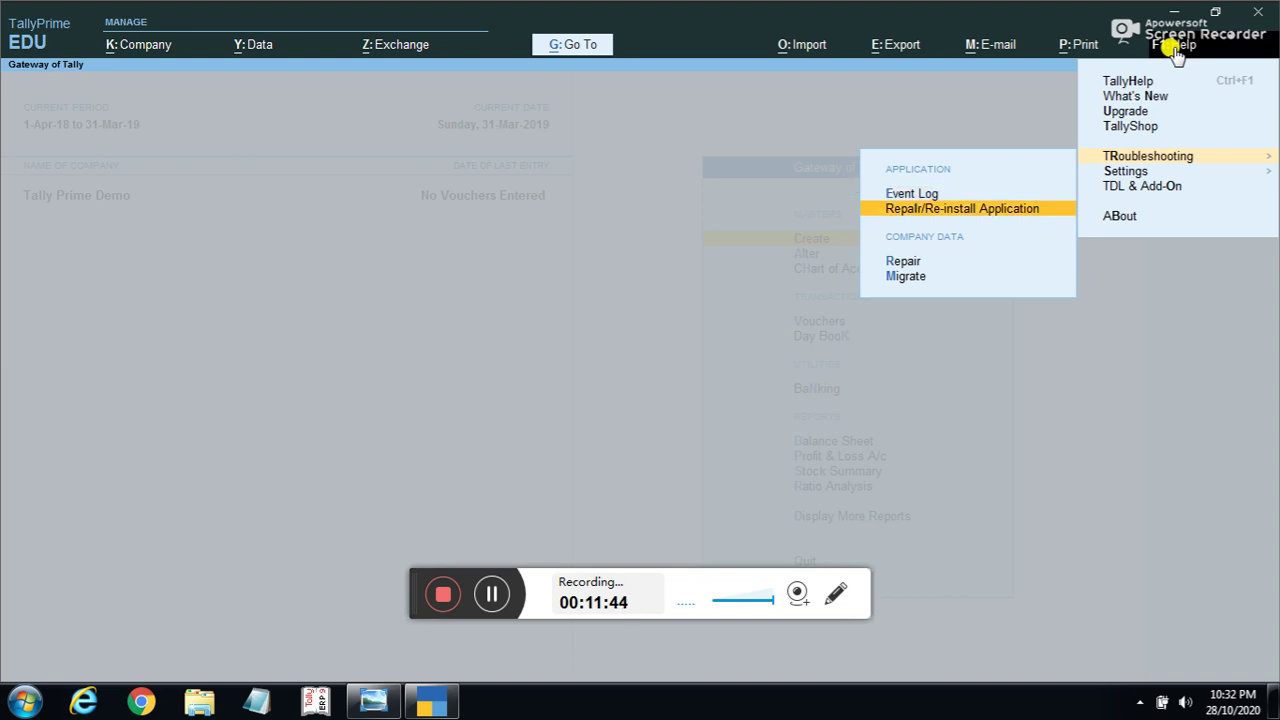
pyautogui.press('Return')
pyautogui.press('Left')
pyautogui.press('Right')
pyautogui.press('Left')
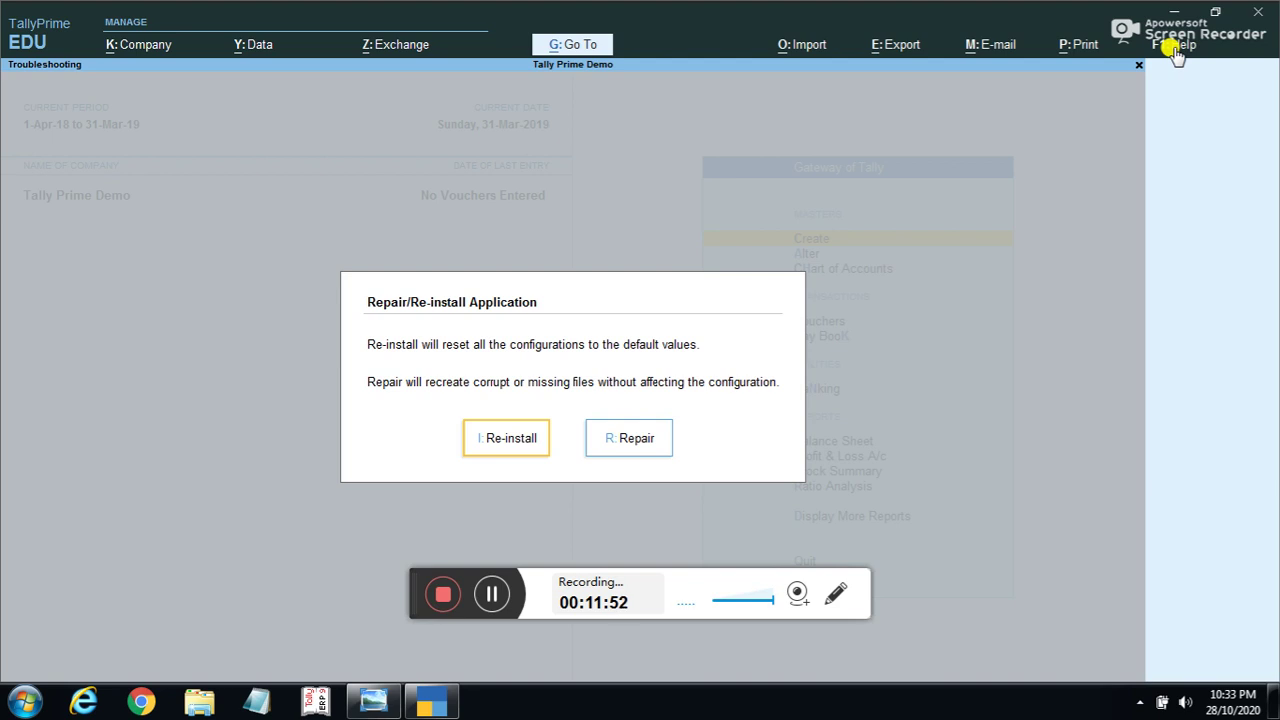
pyautogui.press('Escape')
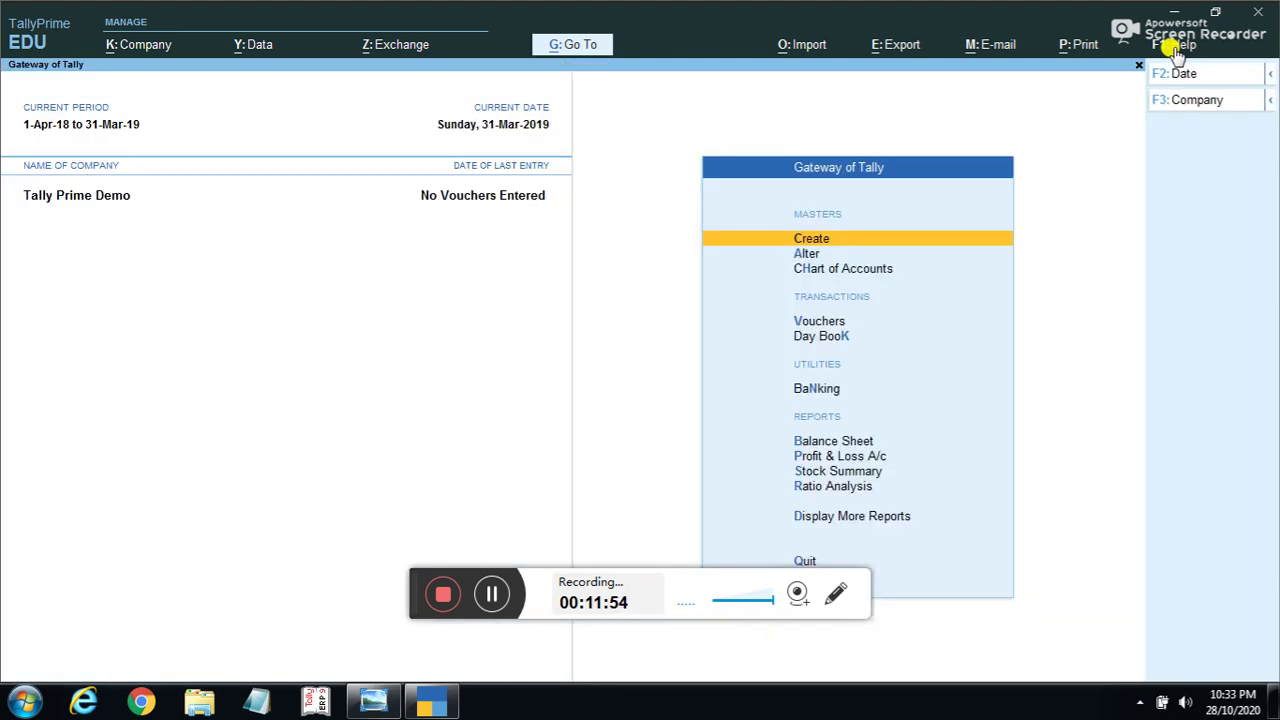
# Examine the display language and data entry language options in the application settings without choosing one.
pyautogui.click(1176, 52)
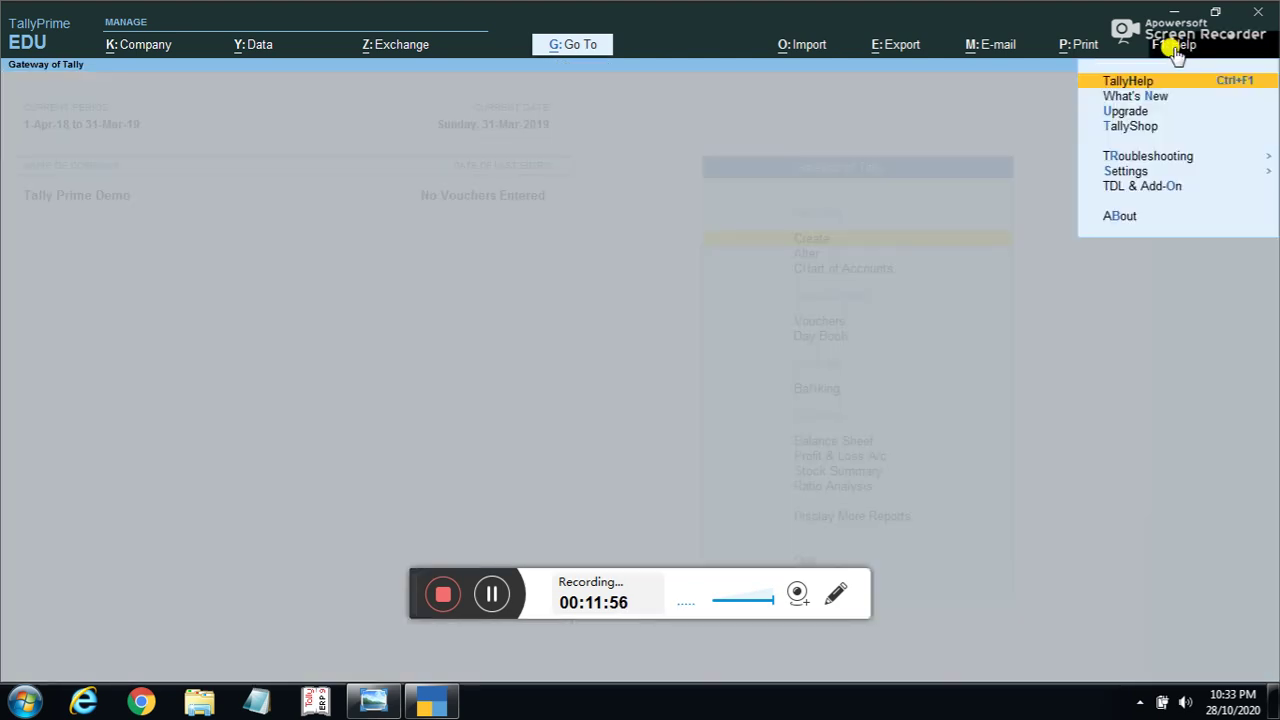
pyautogui.press('Down')
pyautogui.press('Down')
pyautogui.press('Down')
pyautogui.press('Down')
pyautogui.press('Down')
pyautogui.press('Return')
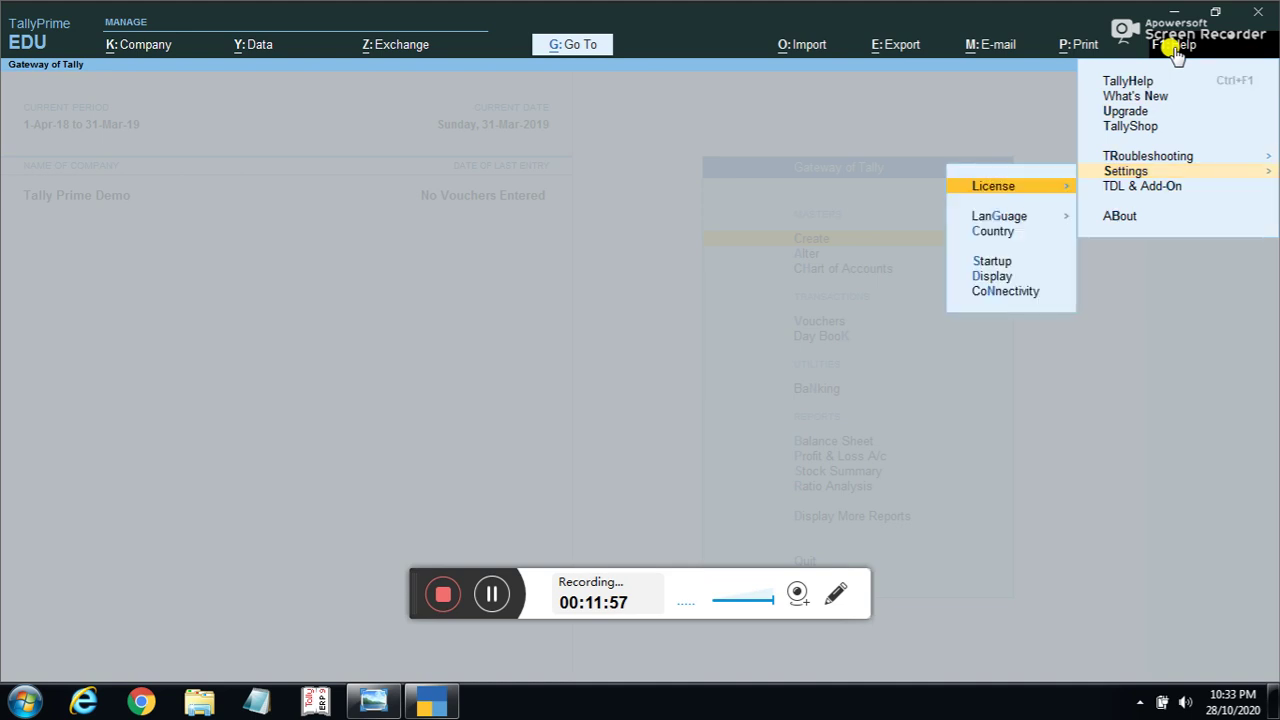
pyautogui.press('Down')
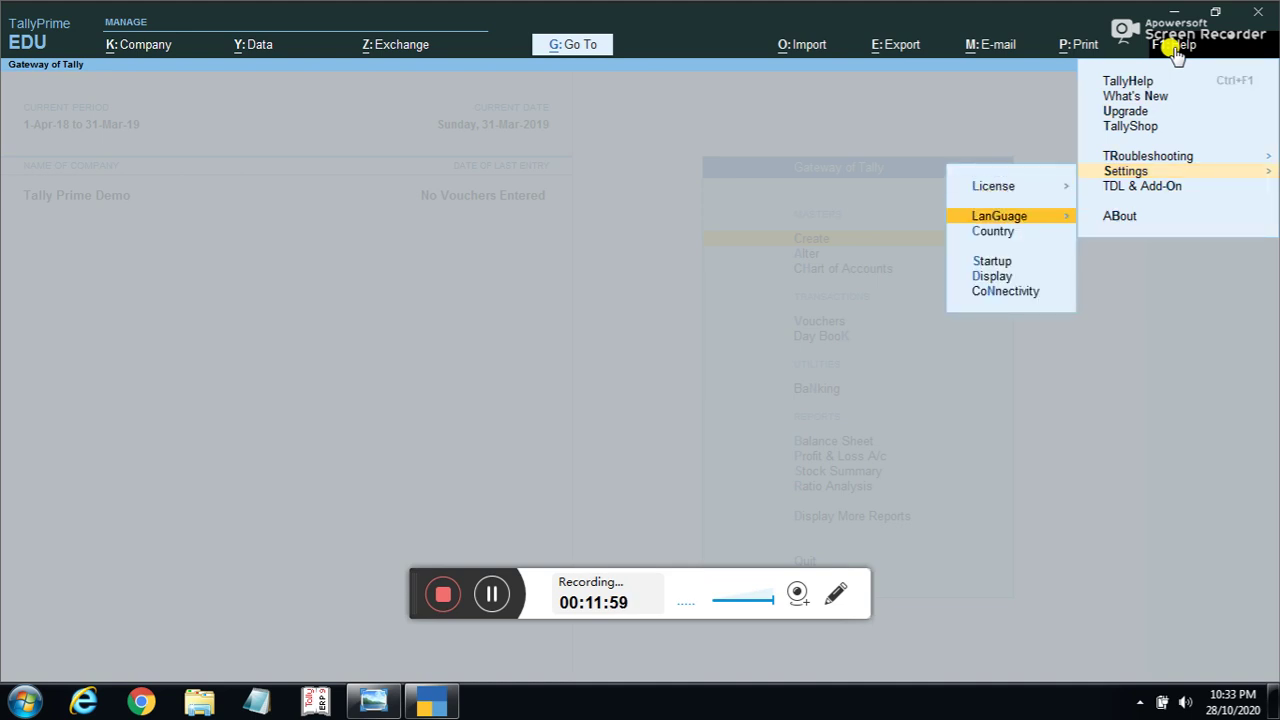
pyautogui.press('Return')
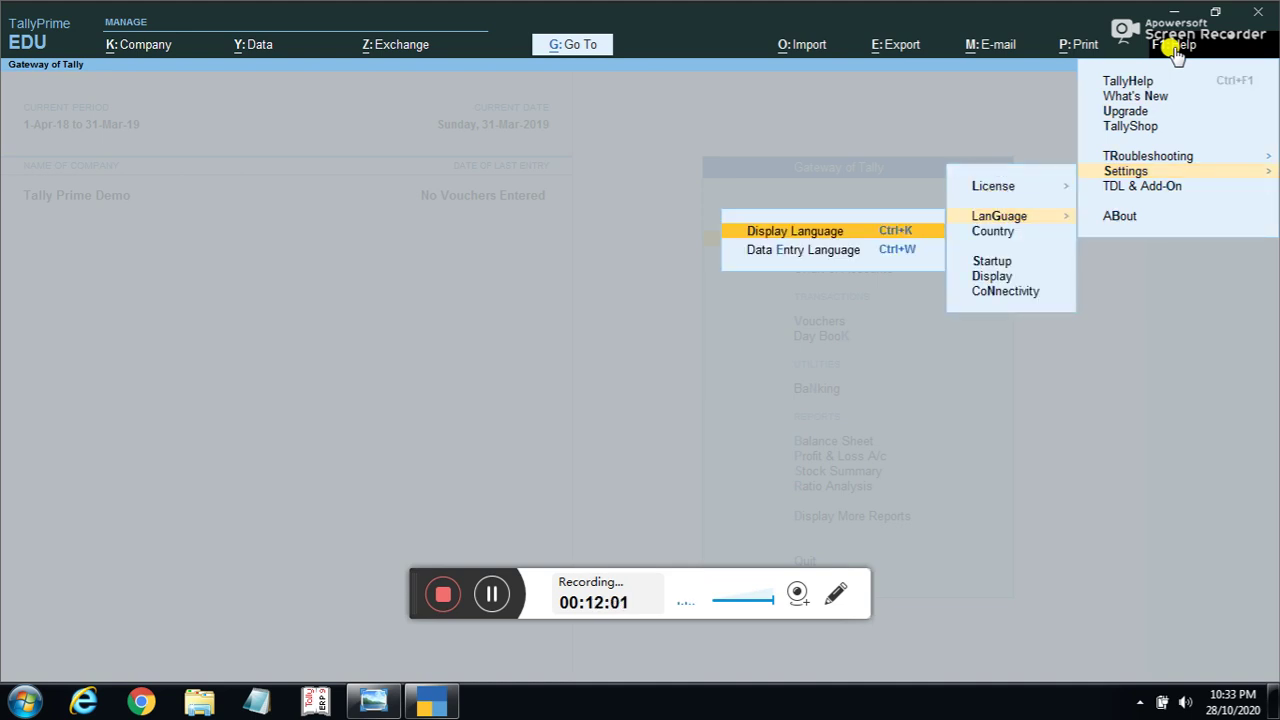
pyautogui.press('Down')
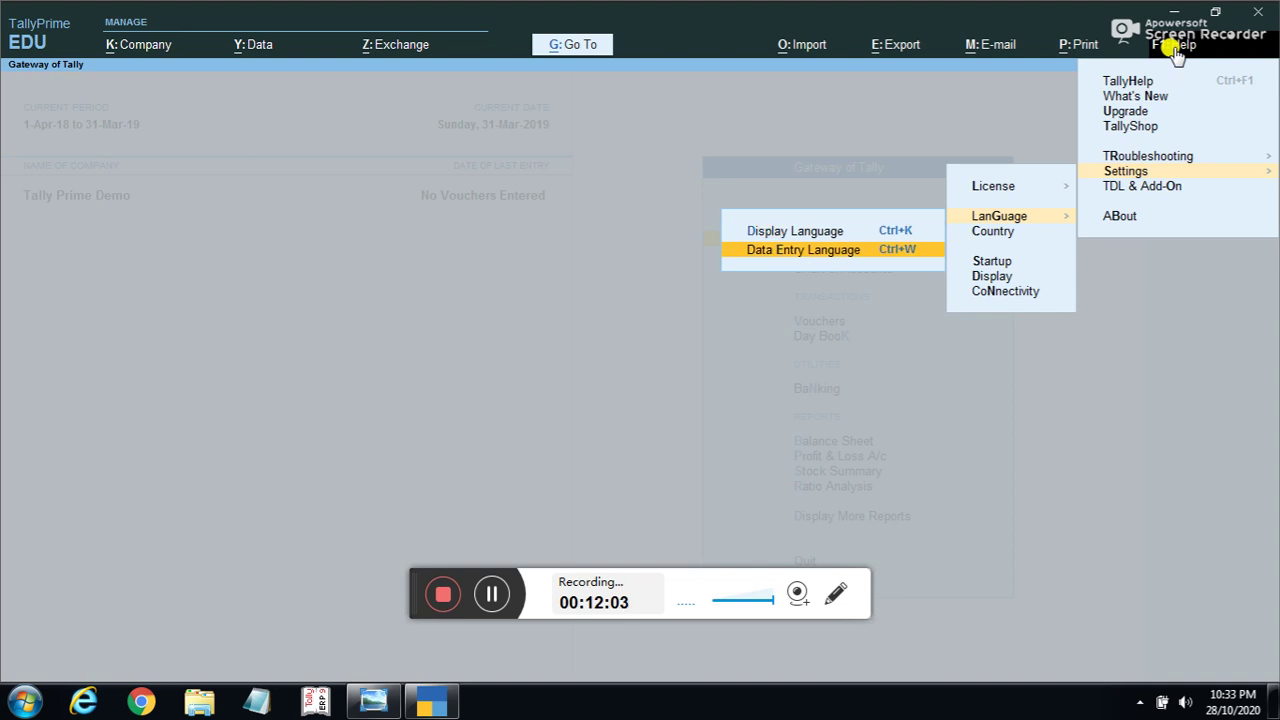
pyautogui.press('Escape')
# Try to enable auto-login for companies in the Startup Settings, and return to the Gateway of Tally.
pyautogui.press('Down')
pyautogui.press('Down')
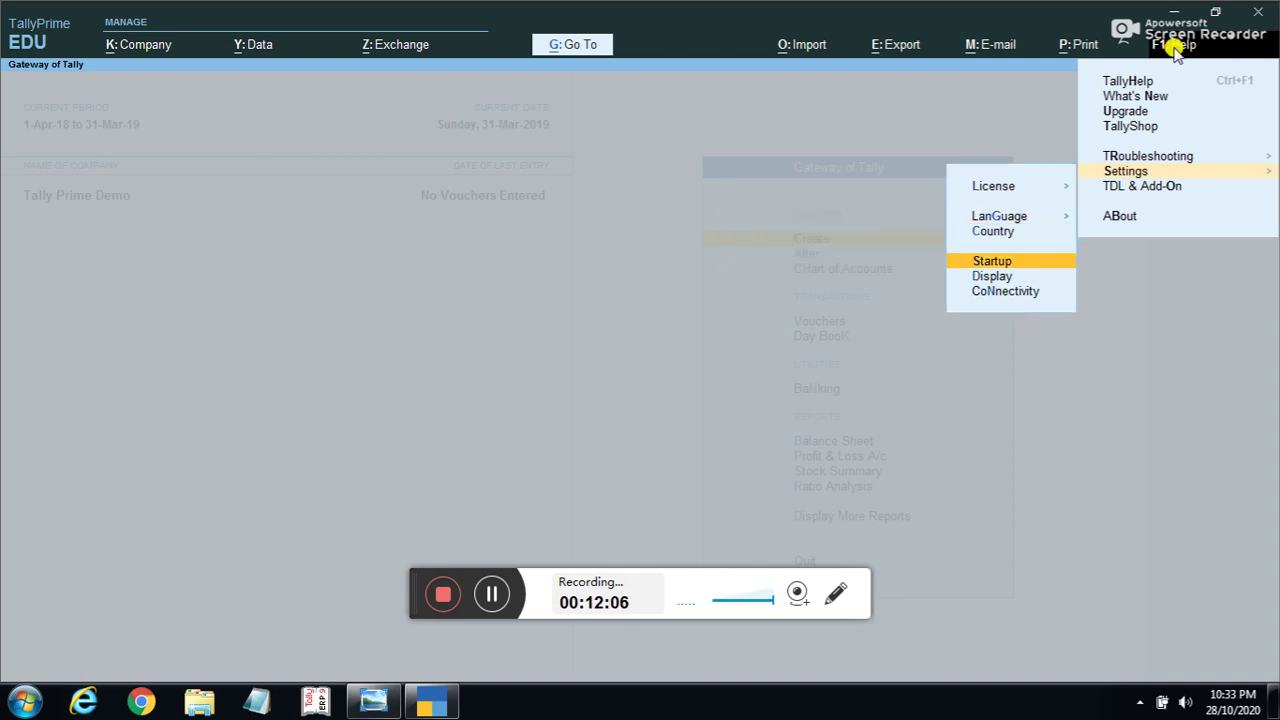
pyautogui.press('Return')
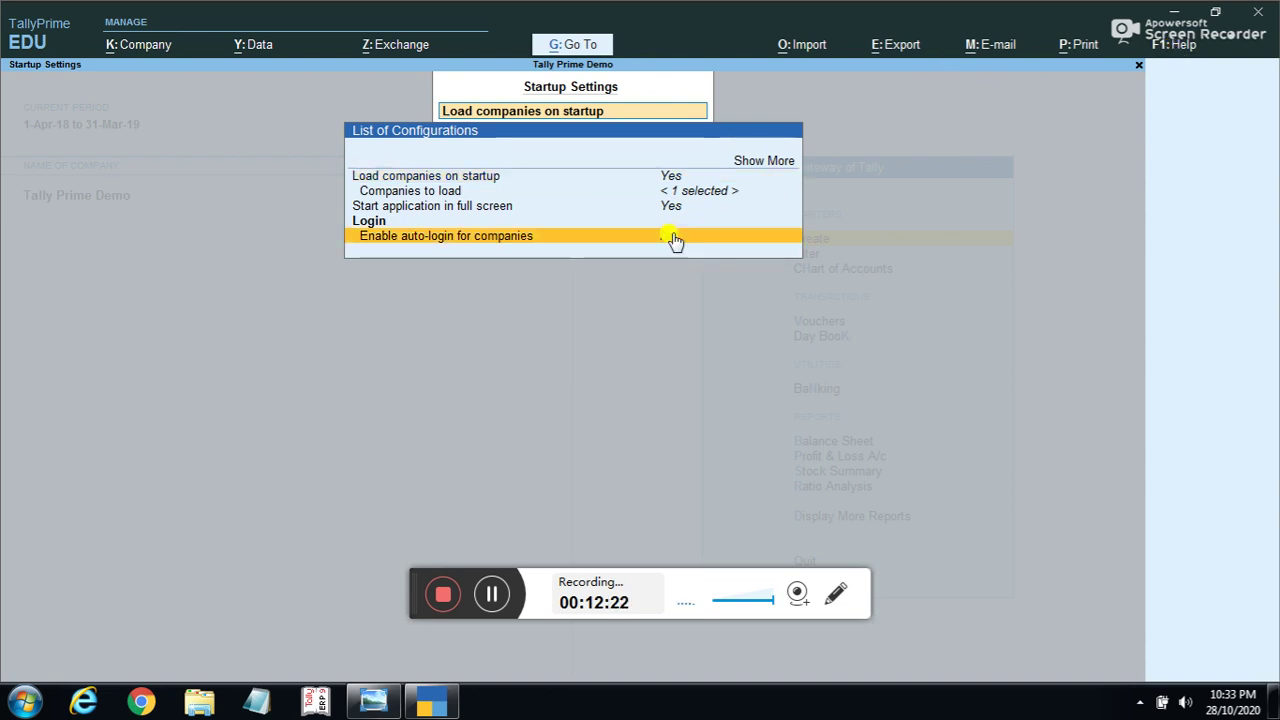
pyautogui.write('y')
pyautogui.press('Return')
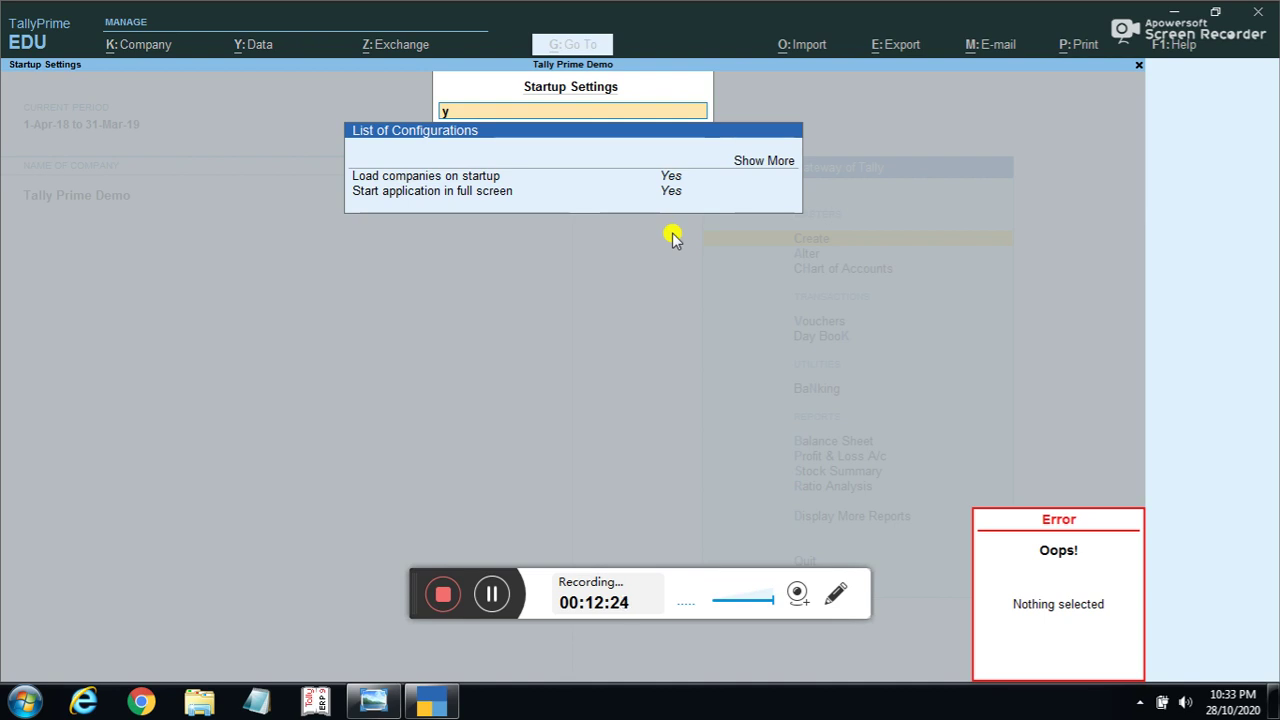
pyautogui.press('BackSpace')
pyautogui.press('Escape')
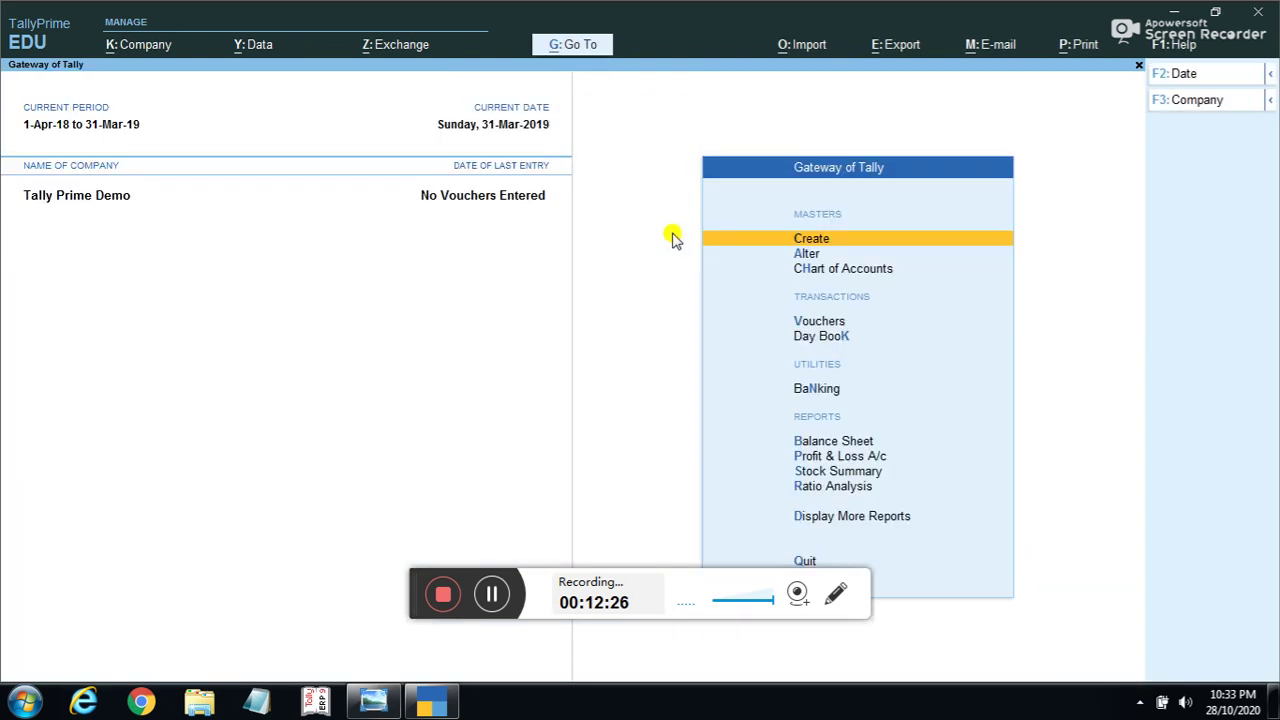
# Open the company data repair option under troubleshooting and leave it without selecting a company.
pyautogui.click(1182, 46)
pyautogui.press('Down')
pyautogui.press('Down')
pyautogui.press('Down')
pyautogui.press('Down')
pyautogui.press('Down')
pyautogui.press('Down')
pyautogui.press('Up')
pyautogui.press('Up')
pyautogui.press('Return')
pyautogui.press('Down')
pyautogui.press('Down')
pyautogui.press('Down')
pyautogui.press('Up')
pyautogui.press('Return')
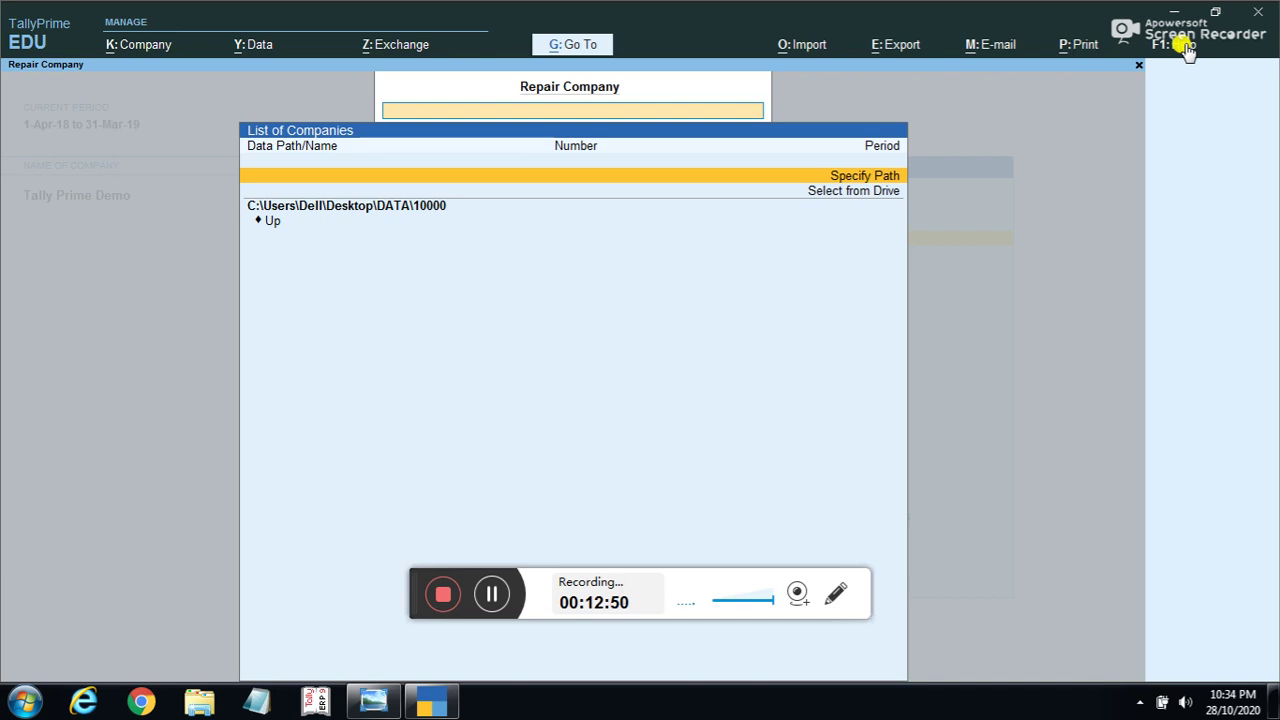
pyautogui.press('Escape')
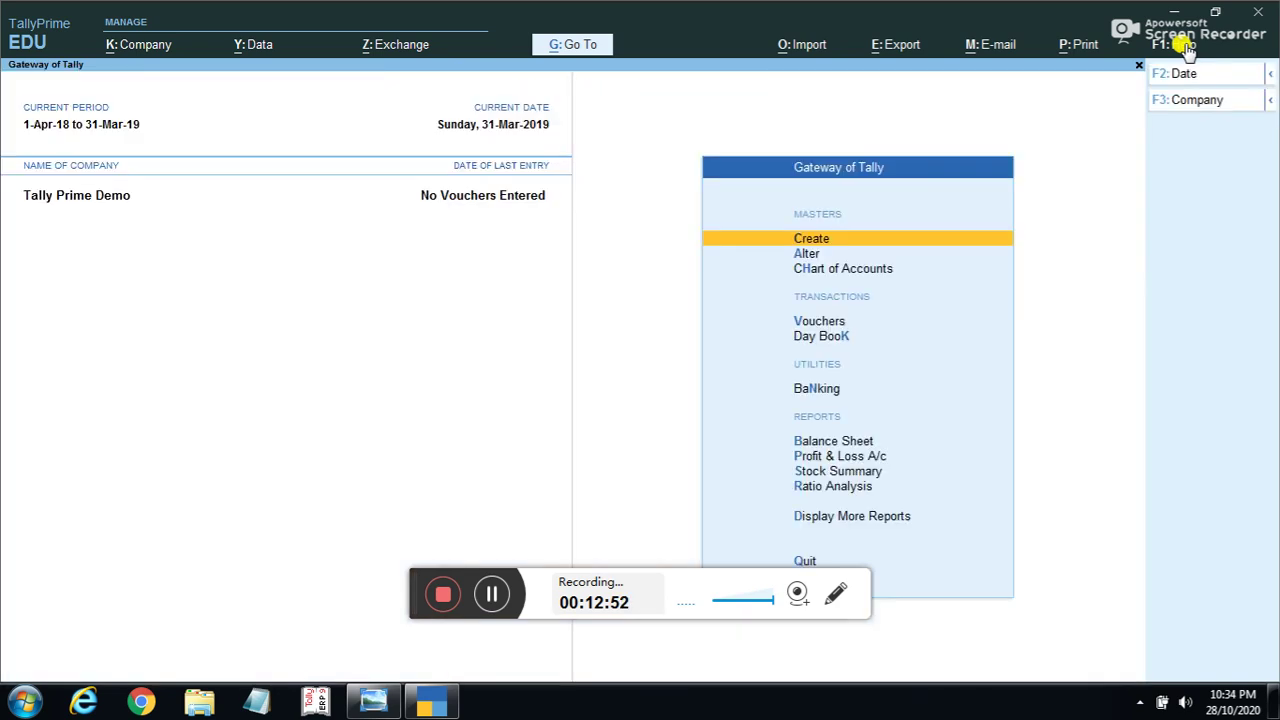
# View the list of companies for changing company and close it without choosing one.
pyautogui.click(1170, 100)
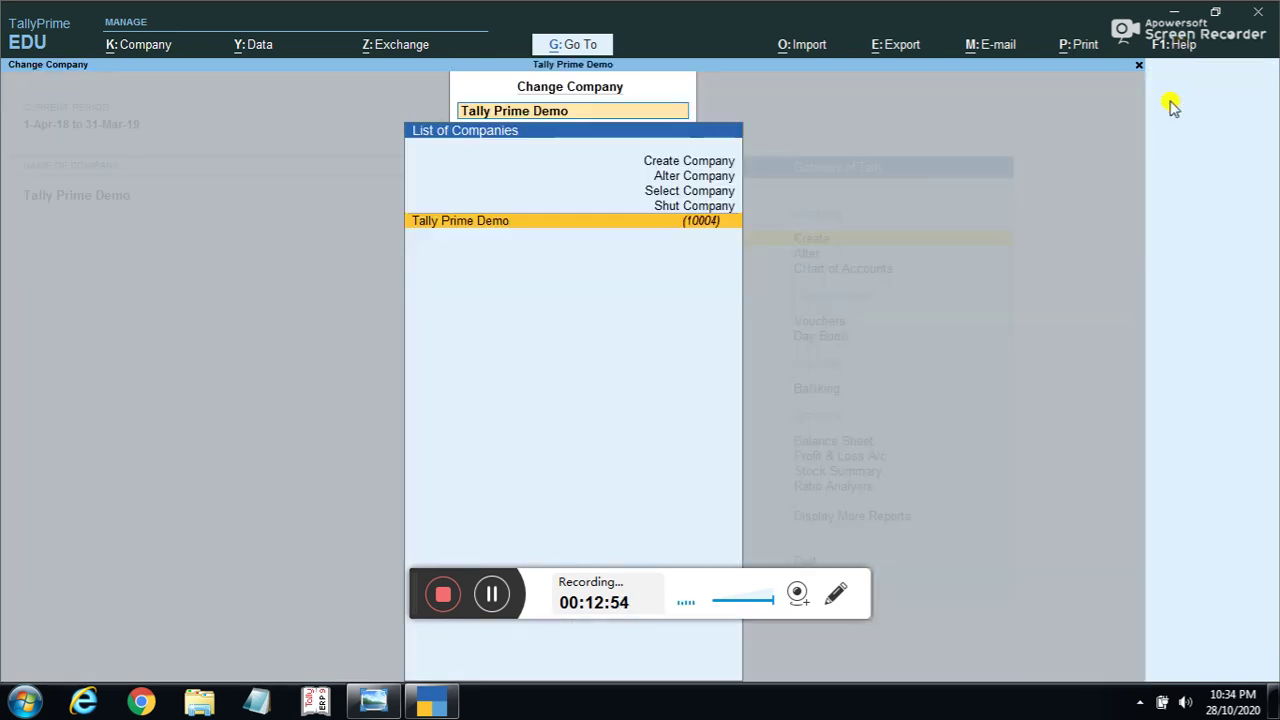
pyautogui.press('Escape')
pyautogui.press('Up')
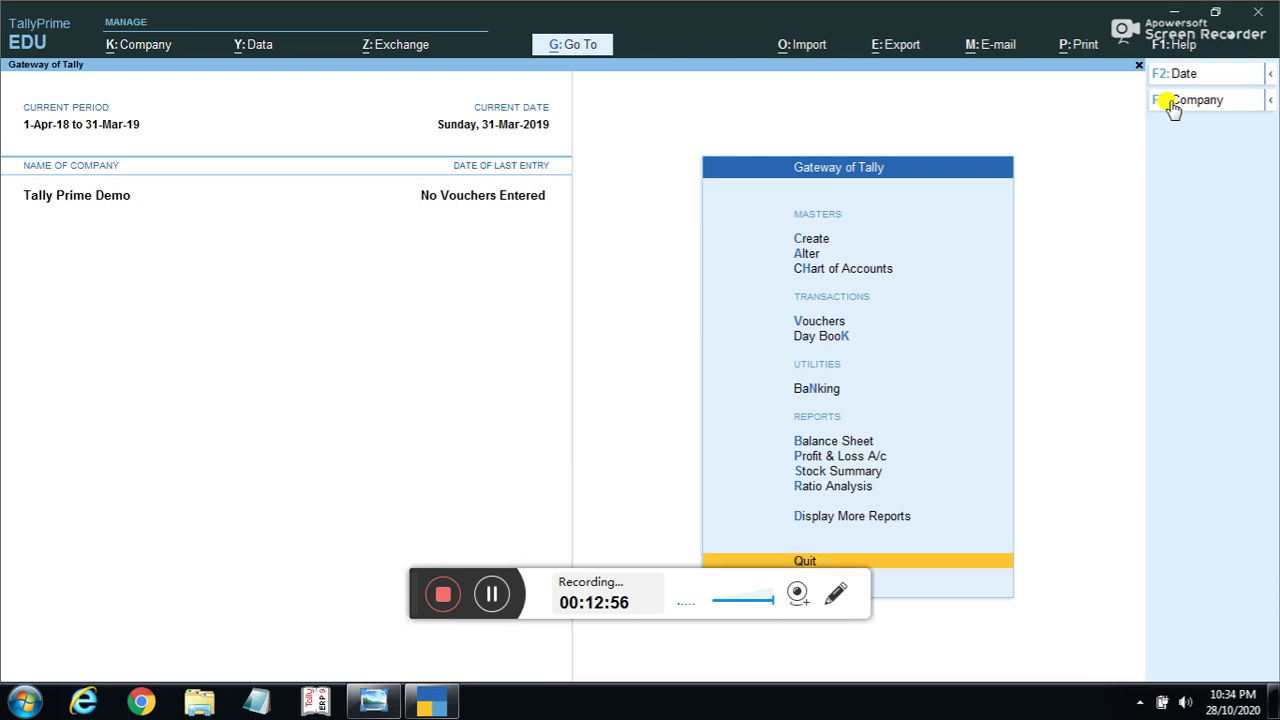
# Open the company data migration option under troubleshooting and leave it without selecting a company.
pyautogui.click(1180, 46)
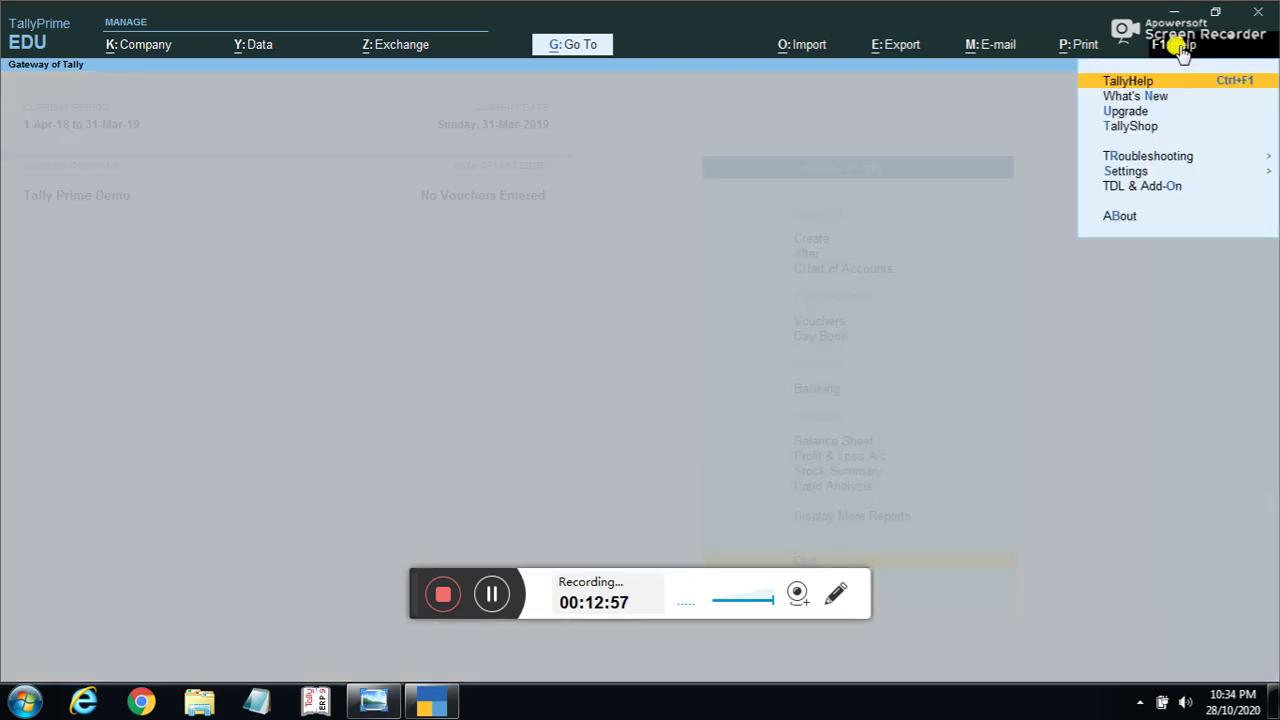
pyautogui.press('Down')
pyautogui.press('Down')
pyautogui.press('Down')
pyautogui.press('Down')
pyautogui.press('Down')
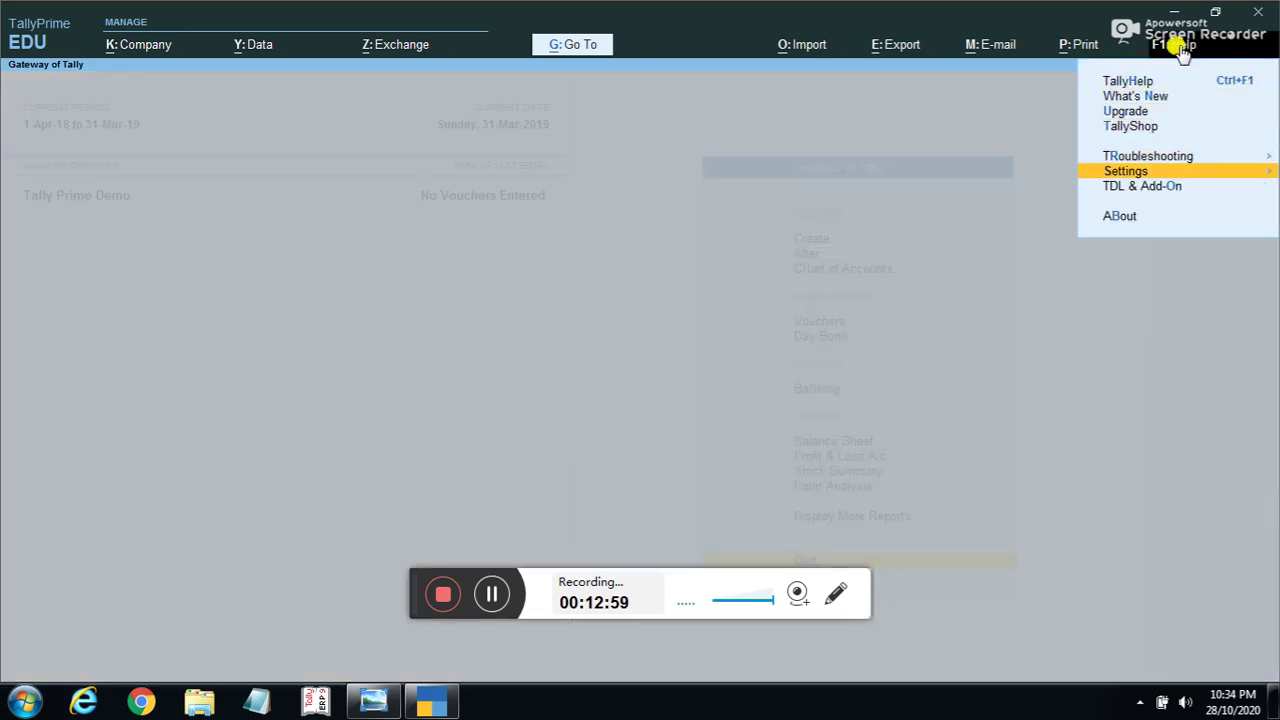
pyautogui.press('Up')
pyautogui.press('Return')
pyautogui.press('Down')
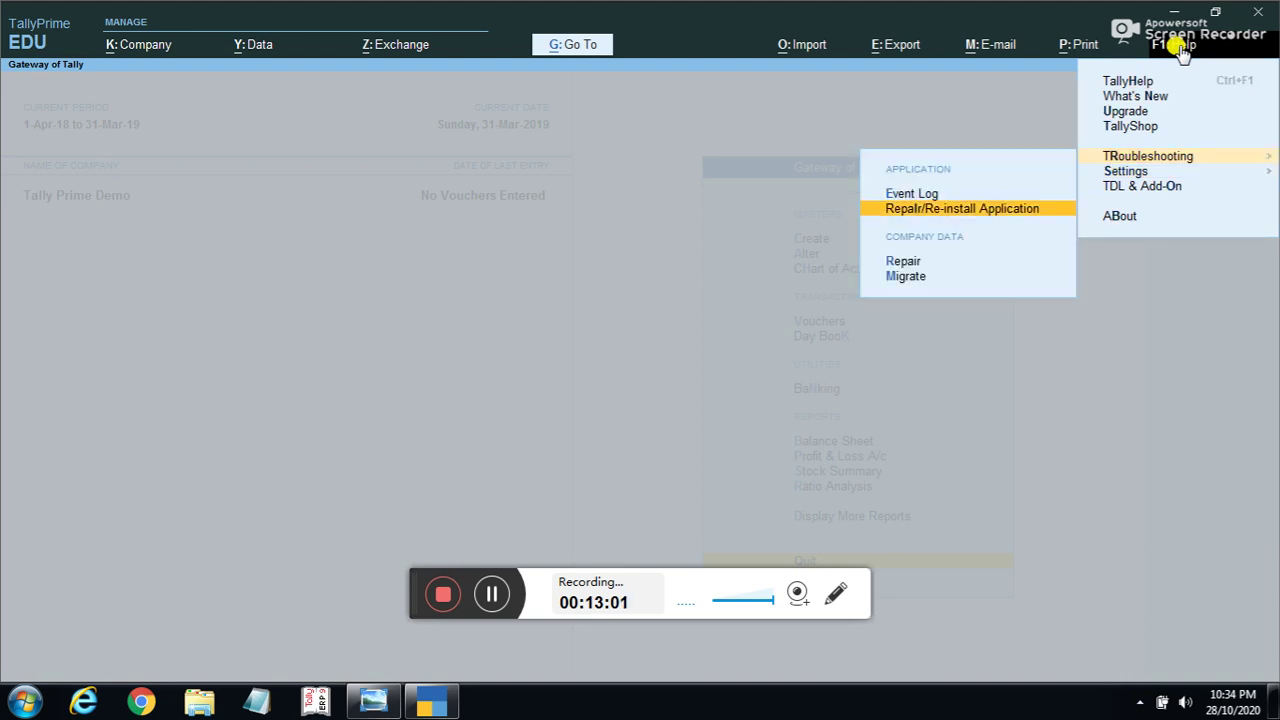
pyautogui.press('Down')
pyautogui.press('Down')
pyautogui.press('Return')
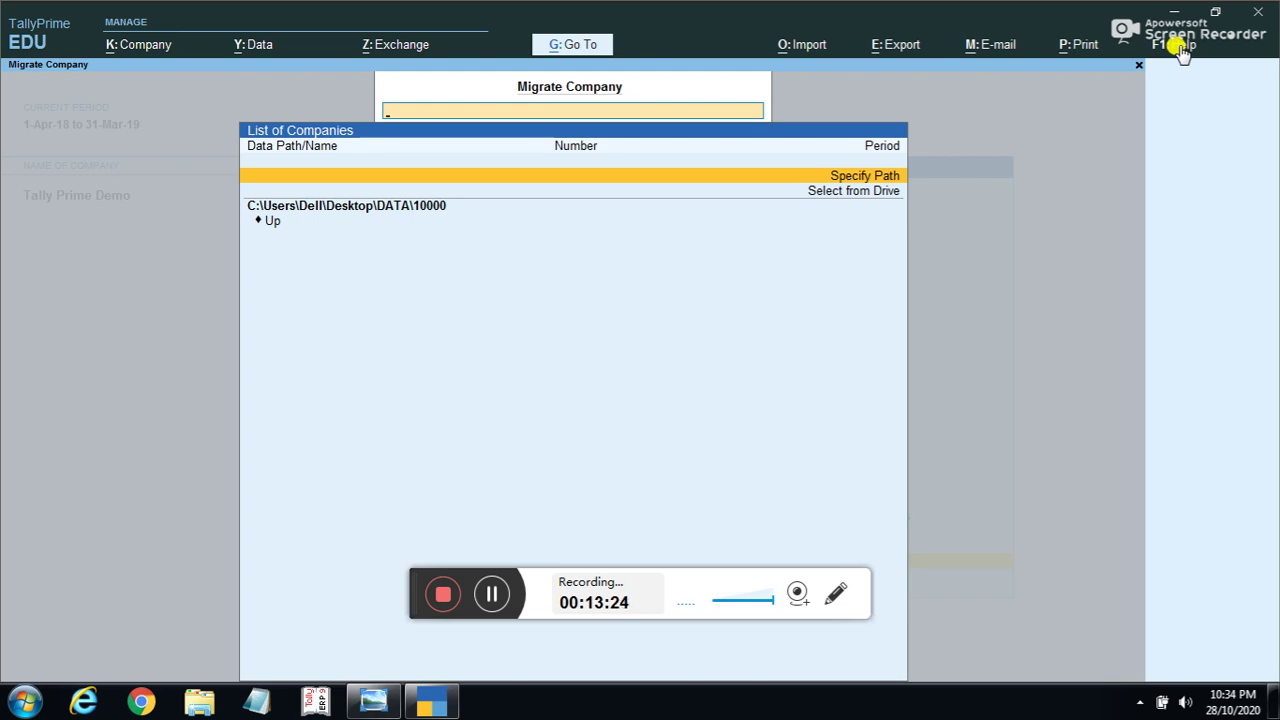
pyautogui.press('Escape')
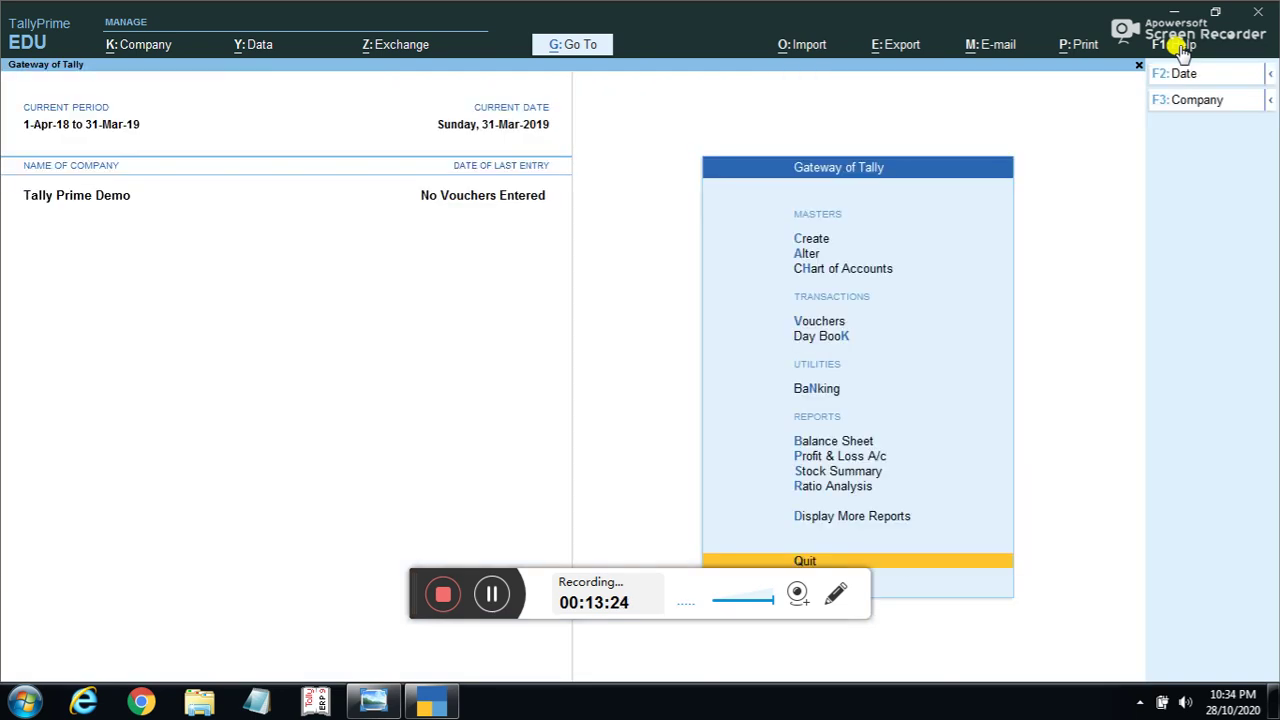
# Look through the current date, period and company selection options at the Gateway of Tally without changing anything.
pyautogui.click(1229, 79)
pyautogui.press('Escape')
pyautogui.press('Escape')
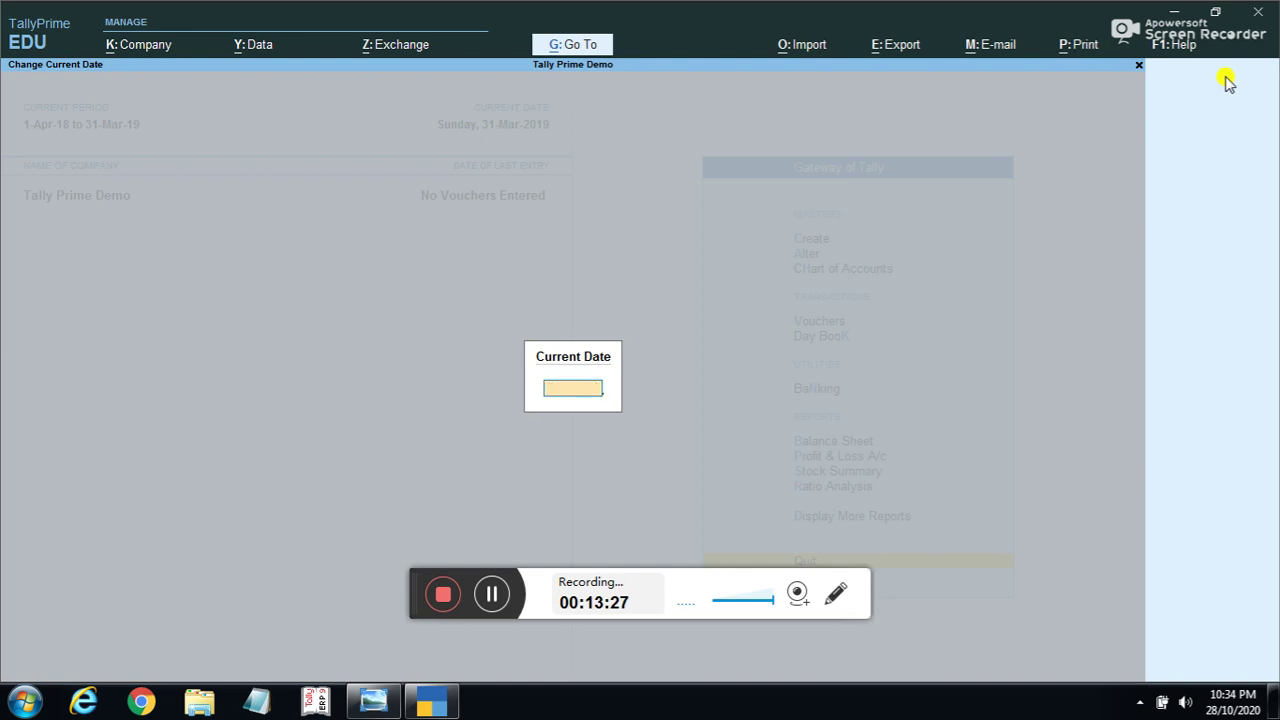
pyautogui.click(1272, 78)
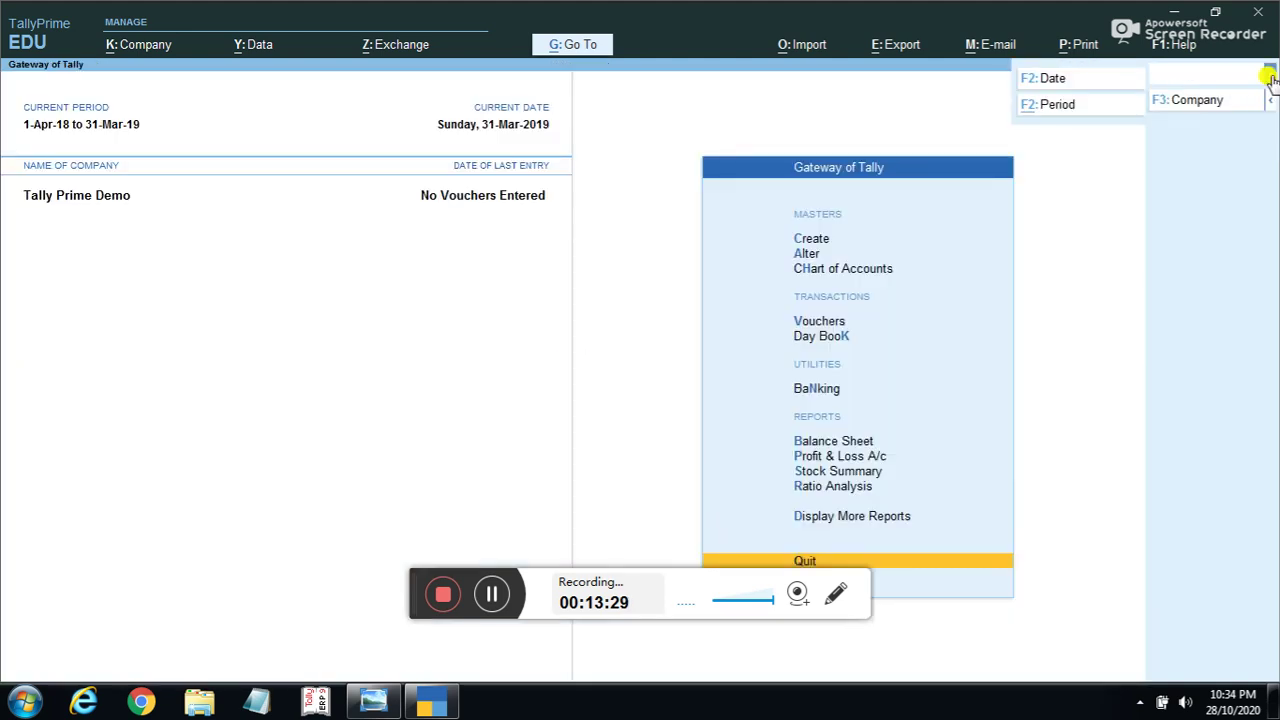
pyautogui.click(1050, 106)
pyautogui.click(1270, 99)
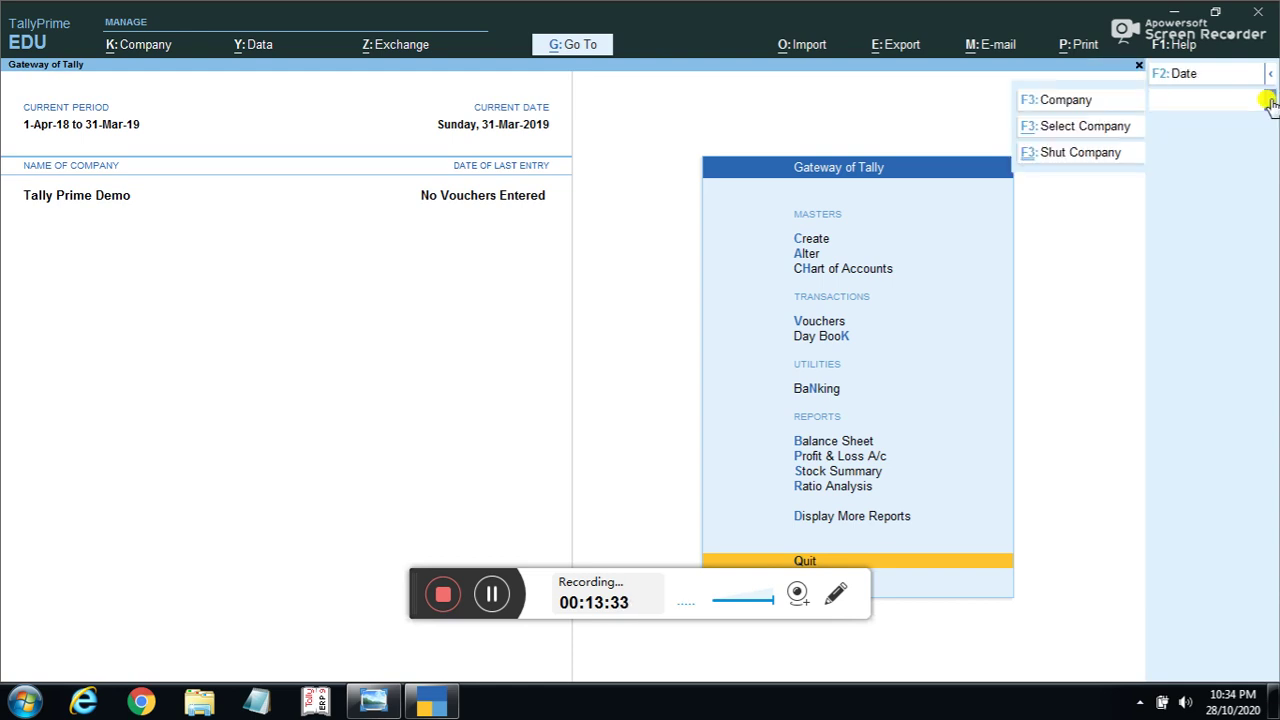
pyautogui.press('Escape')
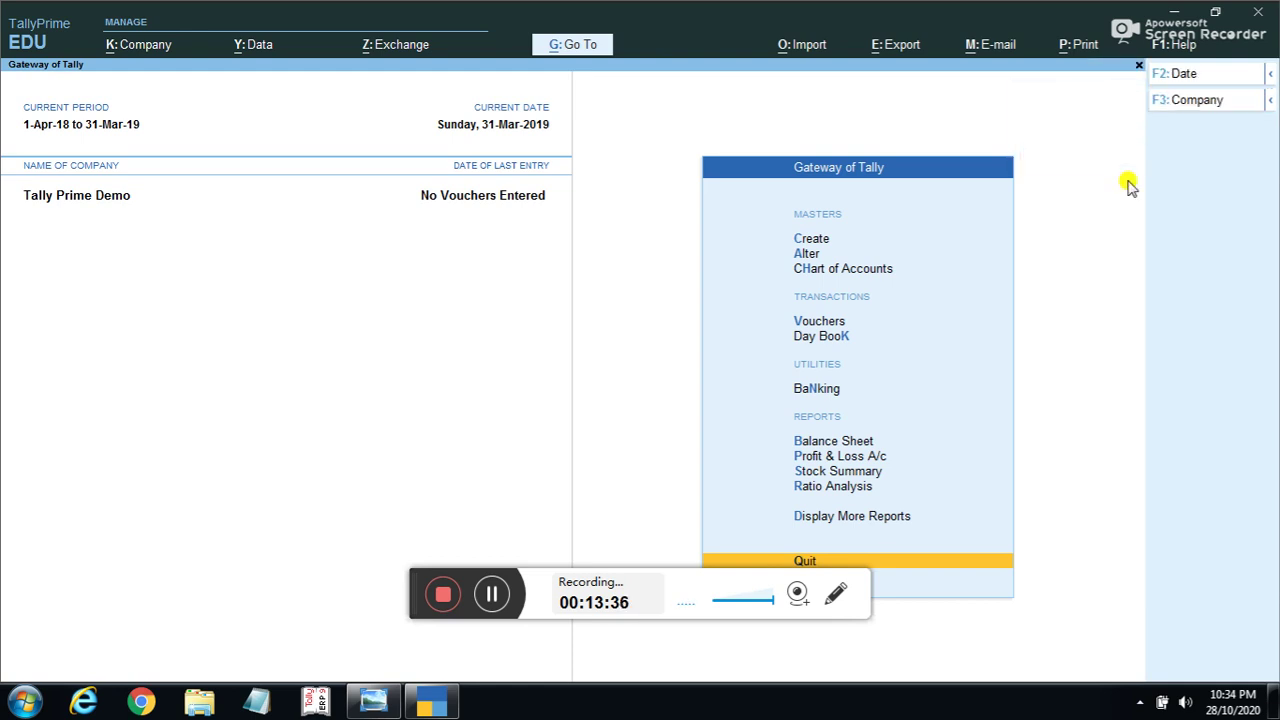
pyautogui.press('Escape')
pyautogui.press('Escape')
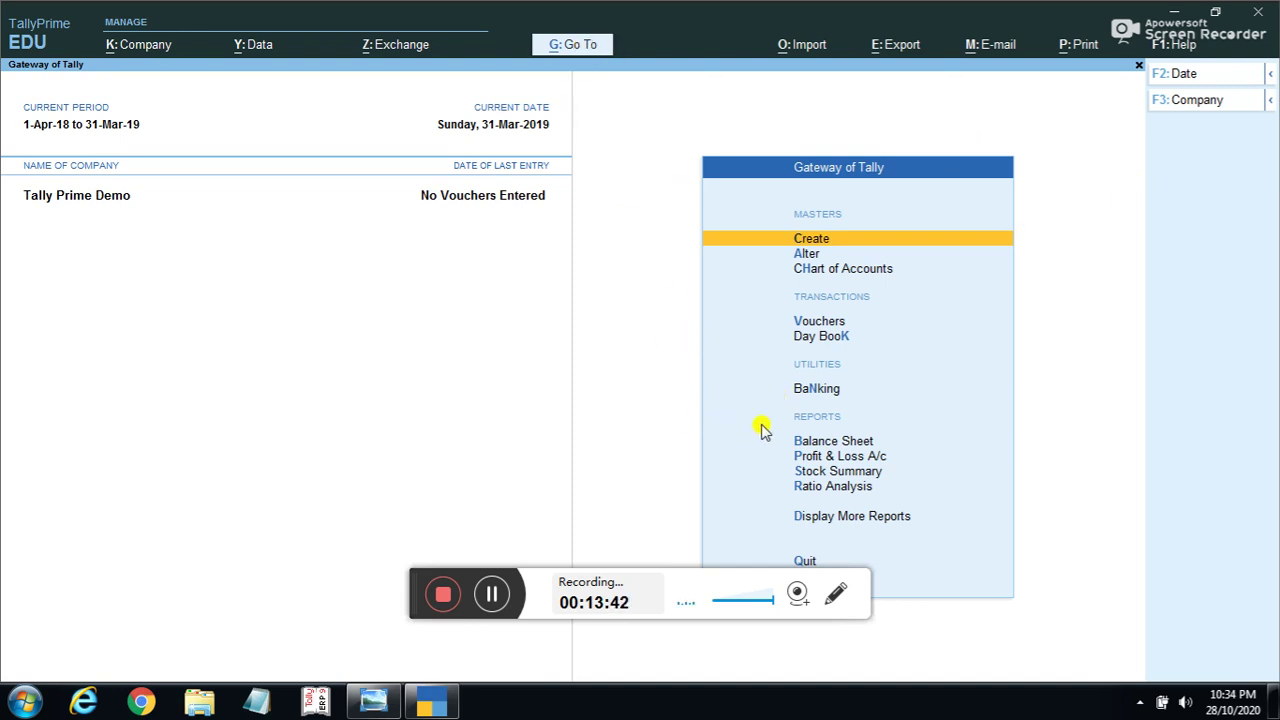
# Open the Balance Sheet, use Go To to view the Day Book from it, and return to the Balance Sheet.
pyautogui.click(806, 442)
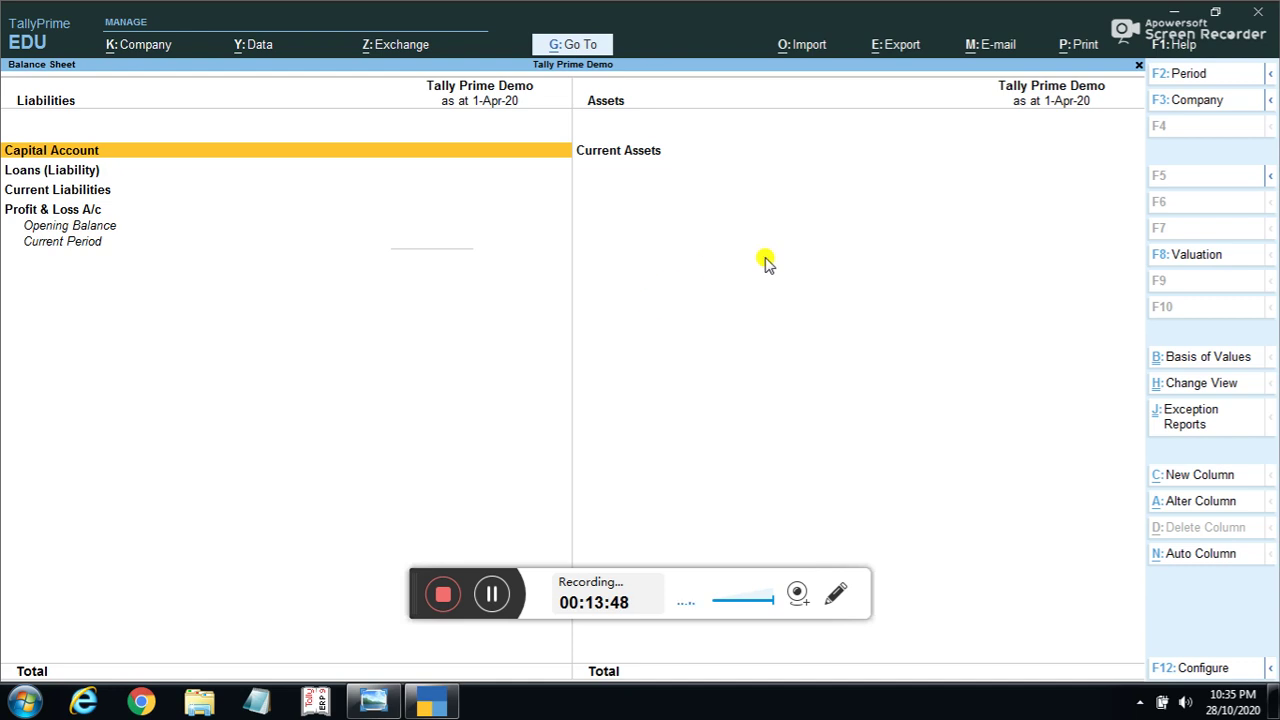
pyautogui.click(566, 46)
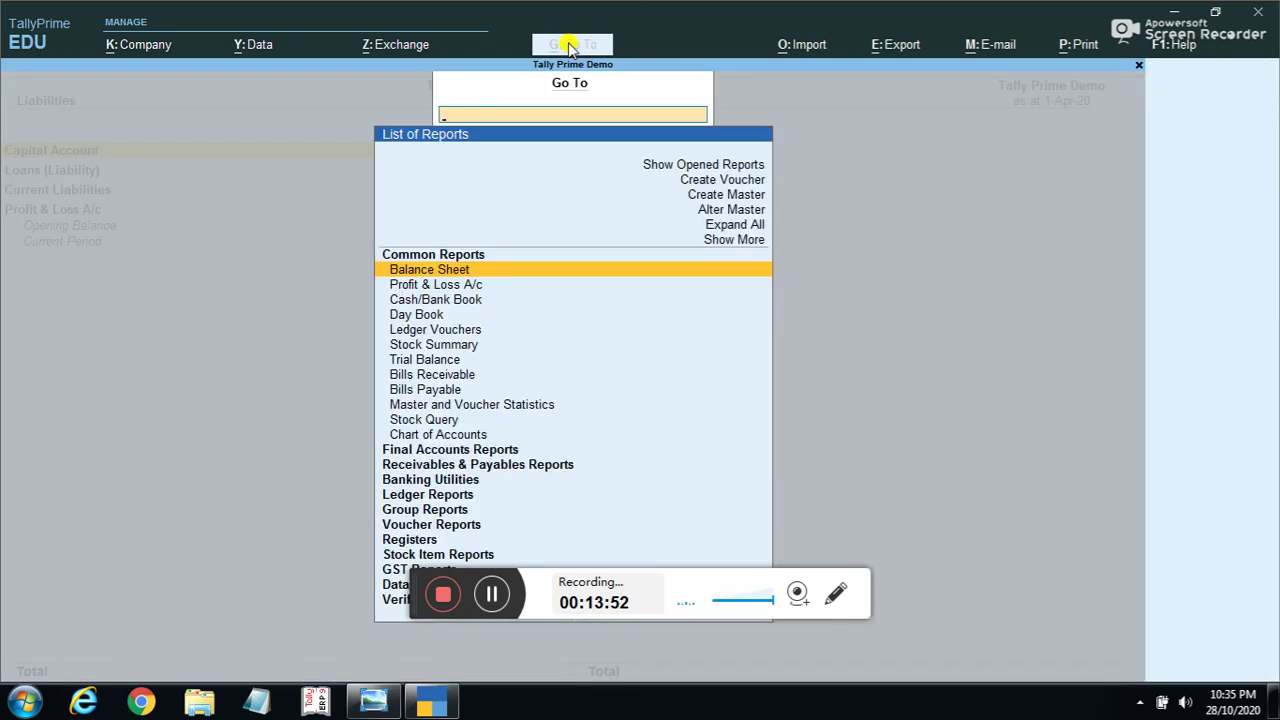
pyautogui.press('Down')
pyautogui.press('Down')
pyautogui.press('Down')
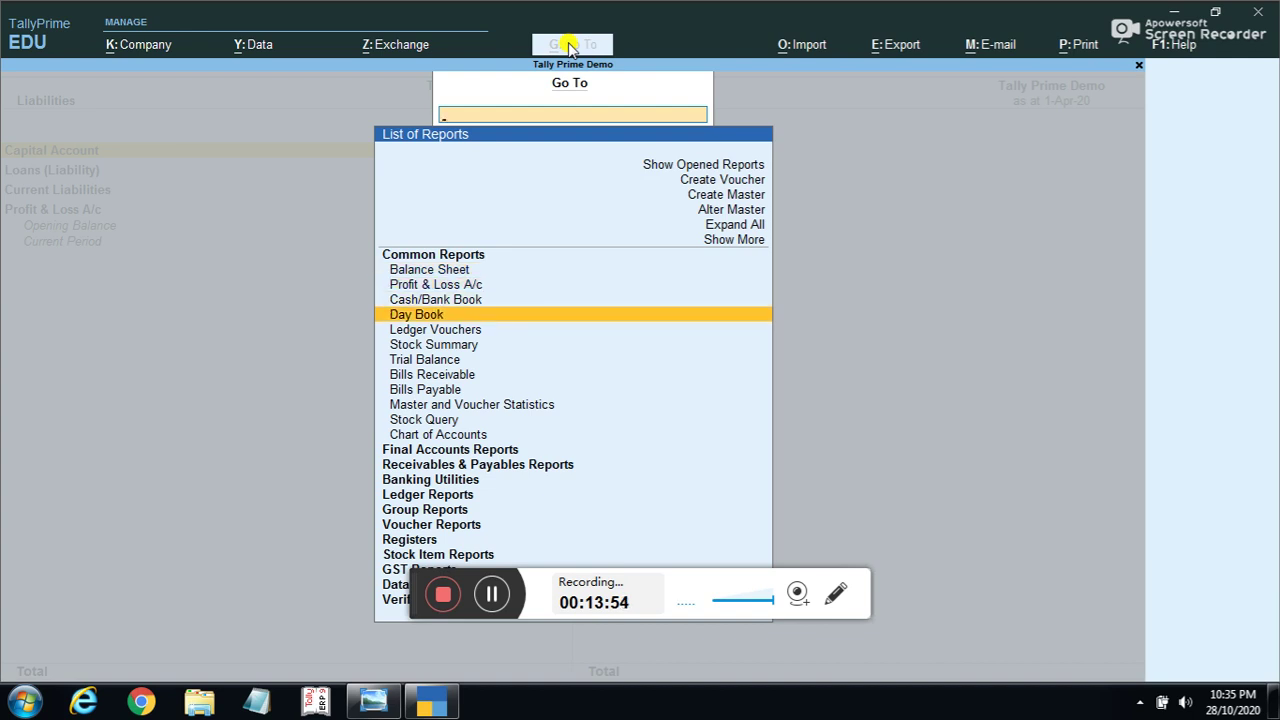
pyautogui.press('Return')
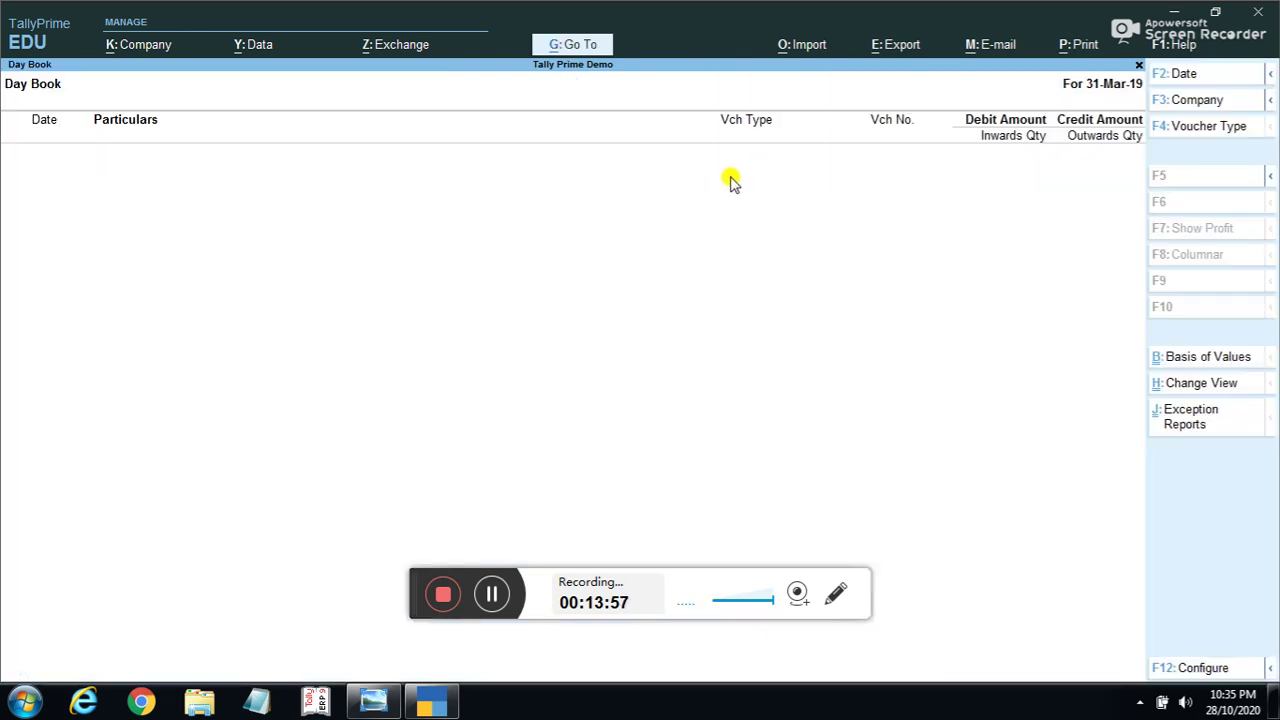
pyautogui.press('Escape')
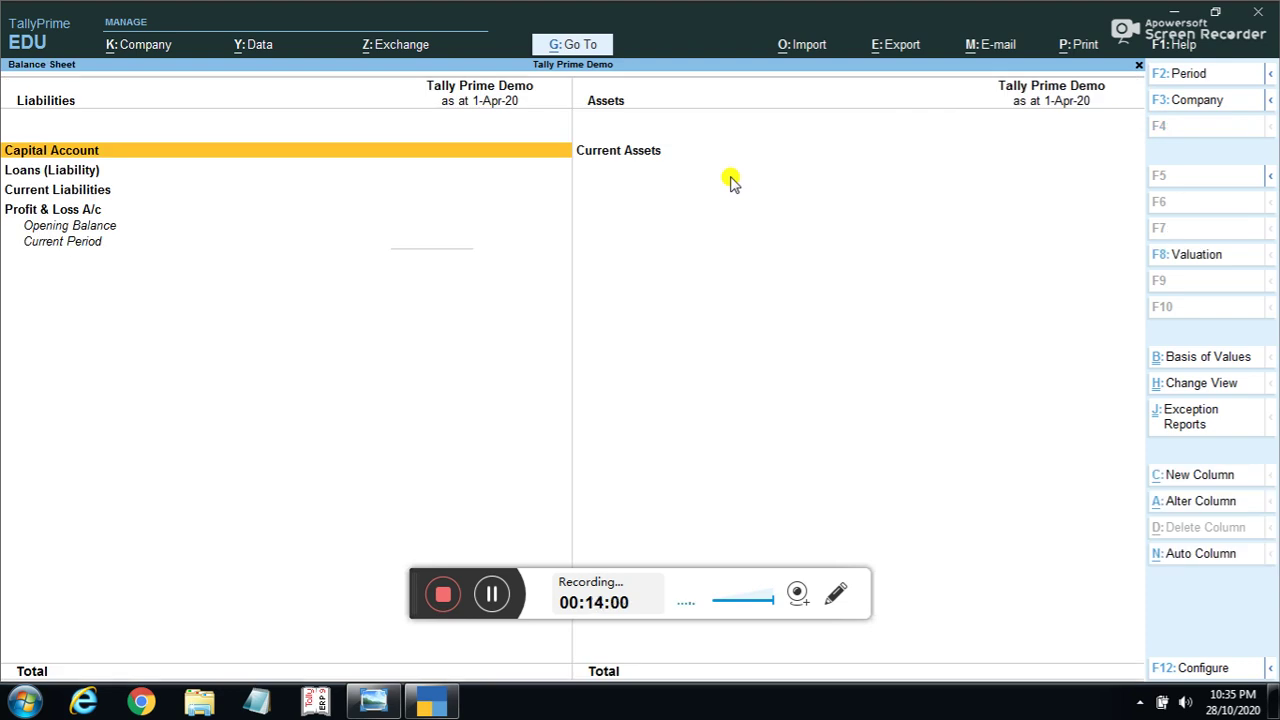
# Look through the common reports offered by Go To from the Balance Sheet and close the list without choosing one.
pyautogui.click(567, 45)
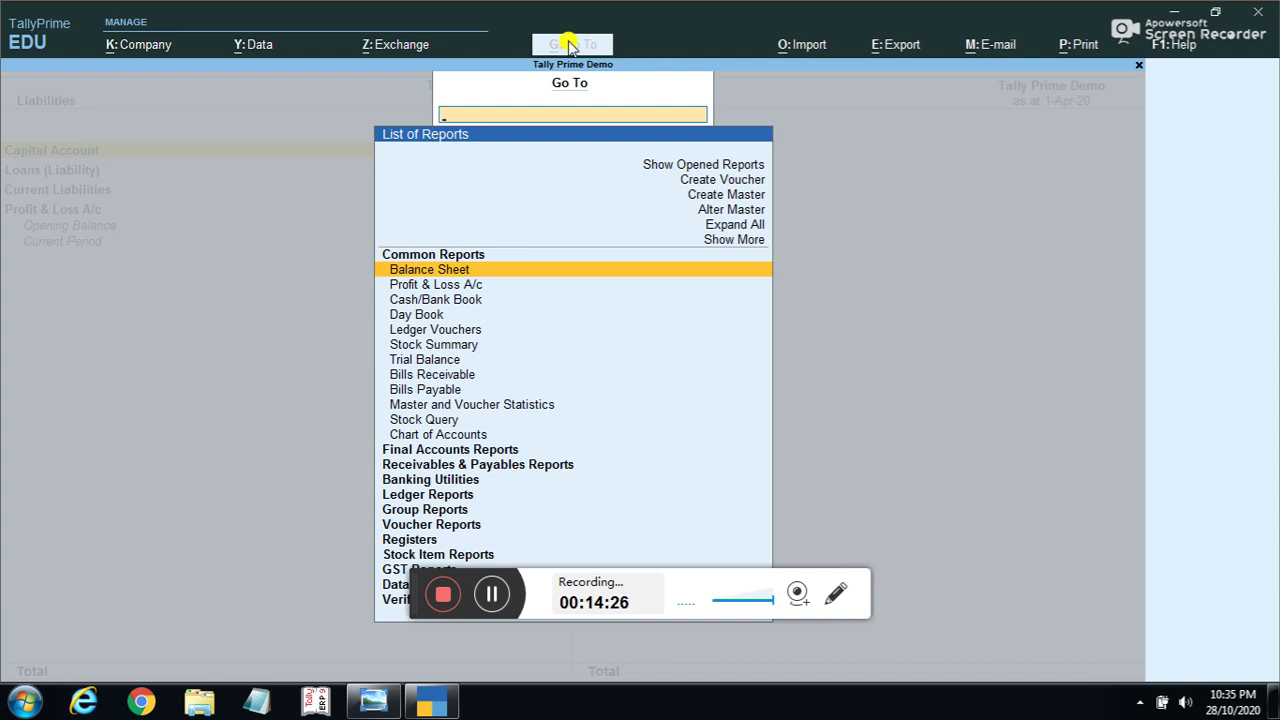
pyautogui.press('Down')
pyautogui.press('Down')
pyautogui.press('Down')
pyautogui.press('Down')
pyautogui.press('Down')
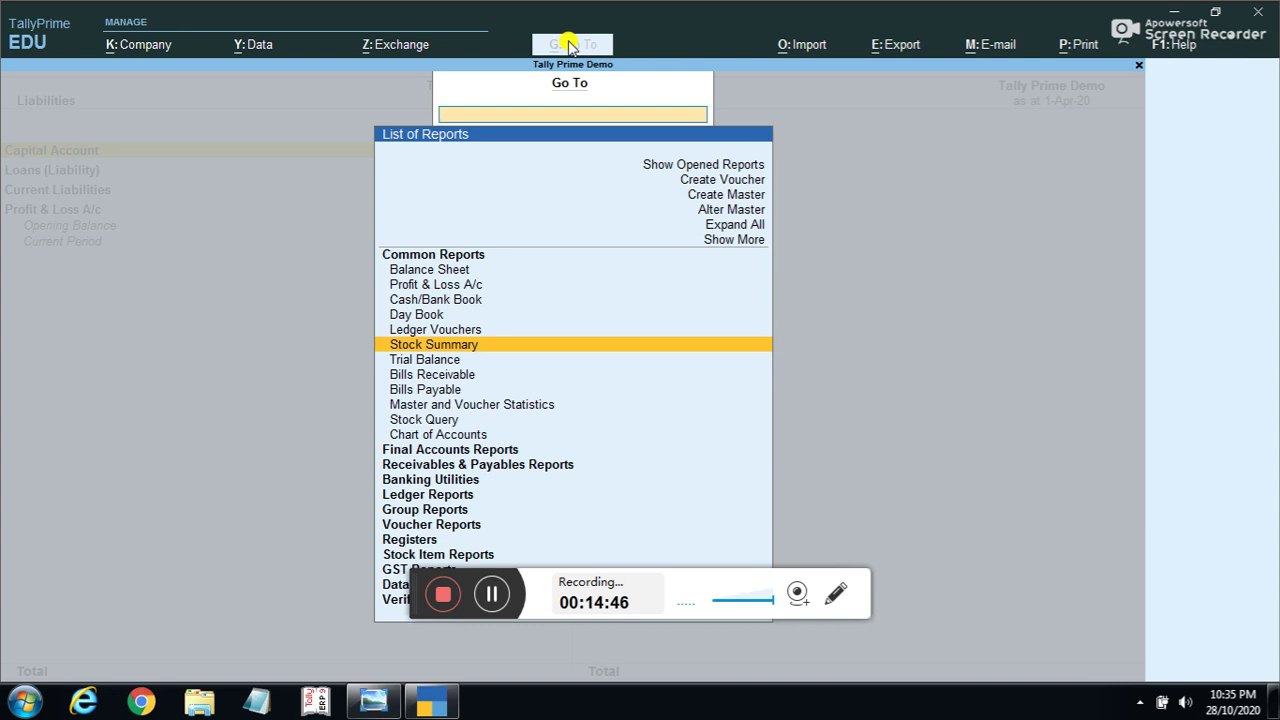
pyautogui.press('Down')
pyautogui.press('Down')
pyautogui.press('Down')
pyautogui.press('Down')
pyautogui.press('Down')
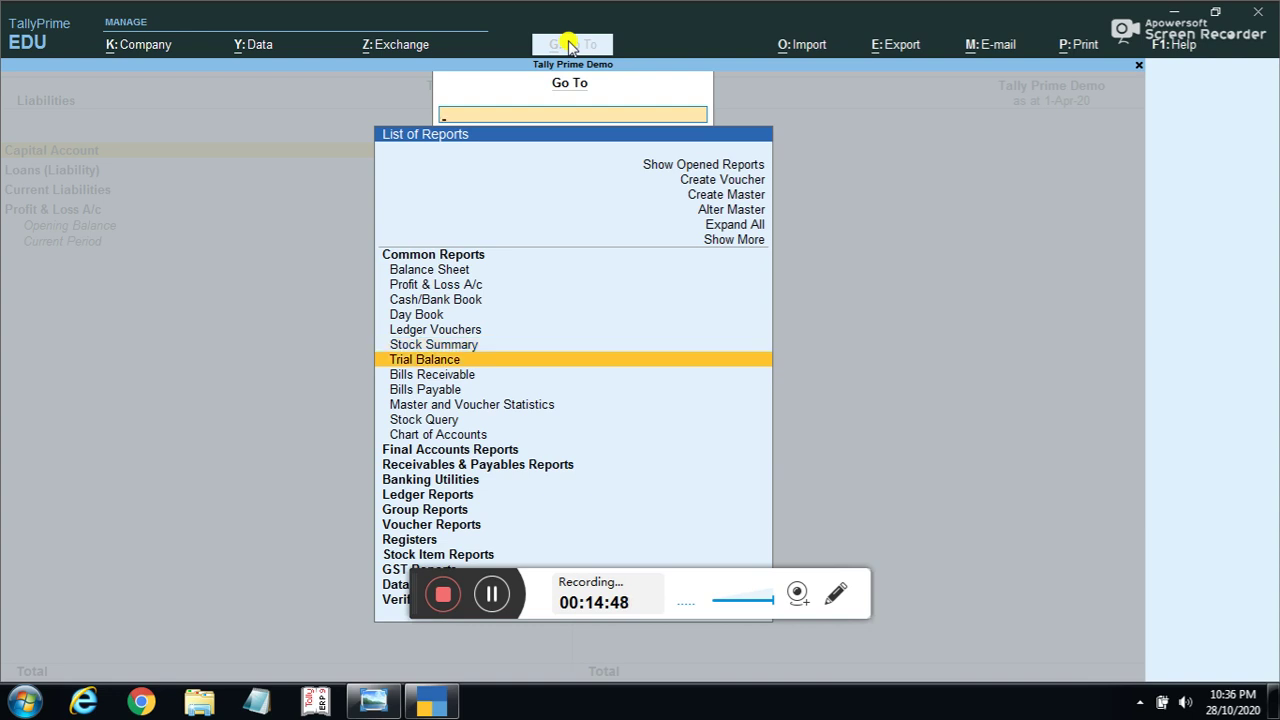
pyautogui.press('Escape')
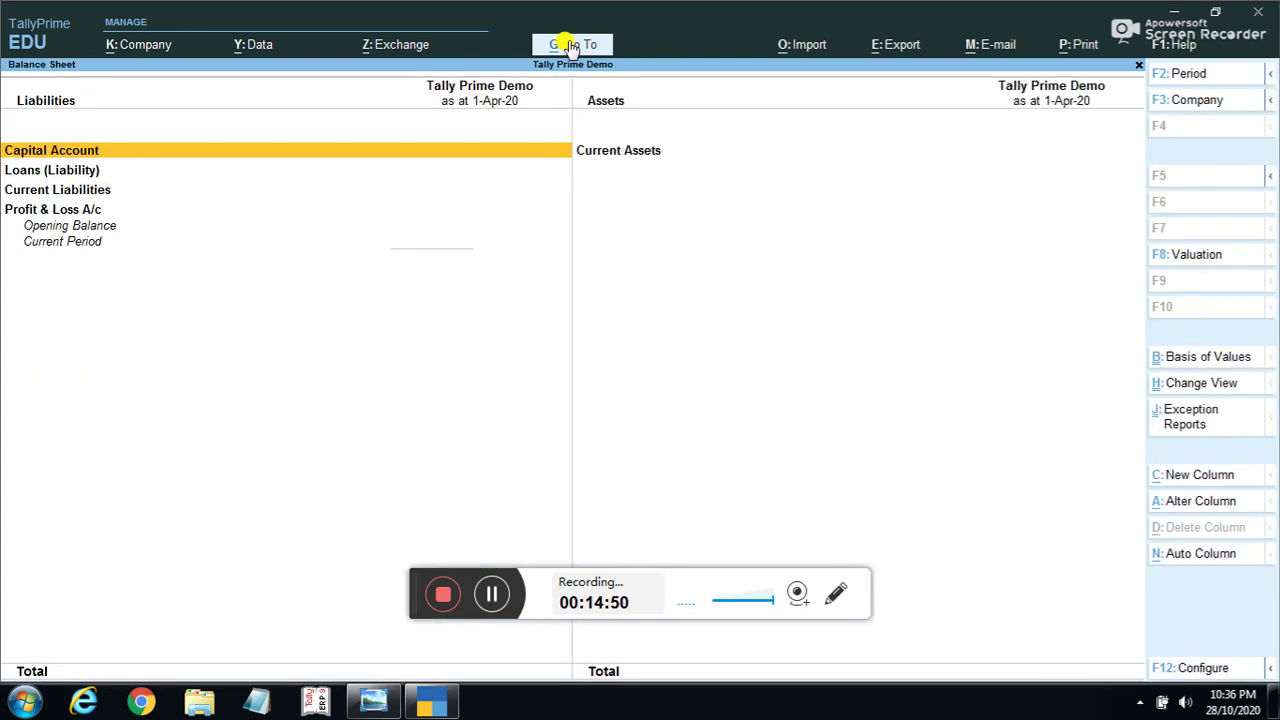
# Close the Balance Sheet and return to the Gateway of Tally, declining to quit the program.
pyautogui.press('Escape')
pyautogui.press('Escape')
pyautogui.press('Escape')
pyautogui.press('Escape')
pyautogui.press('n')
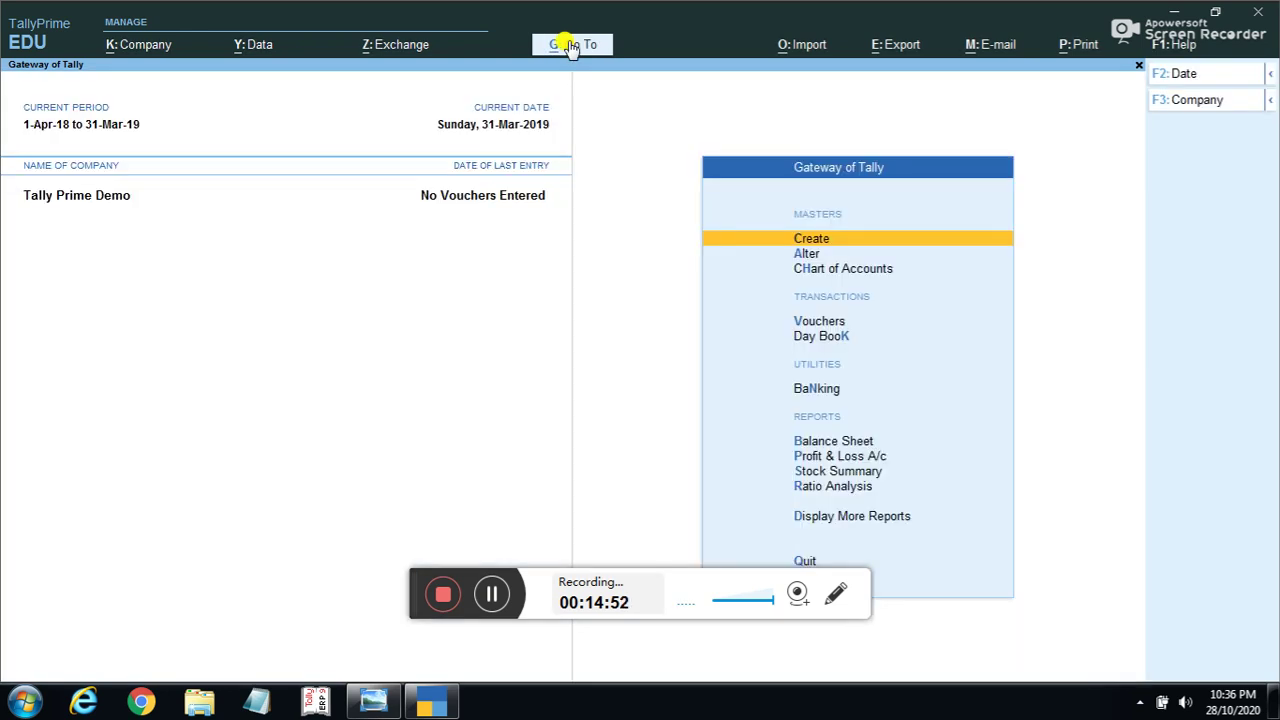